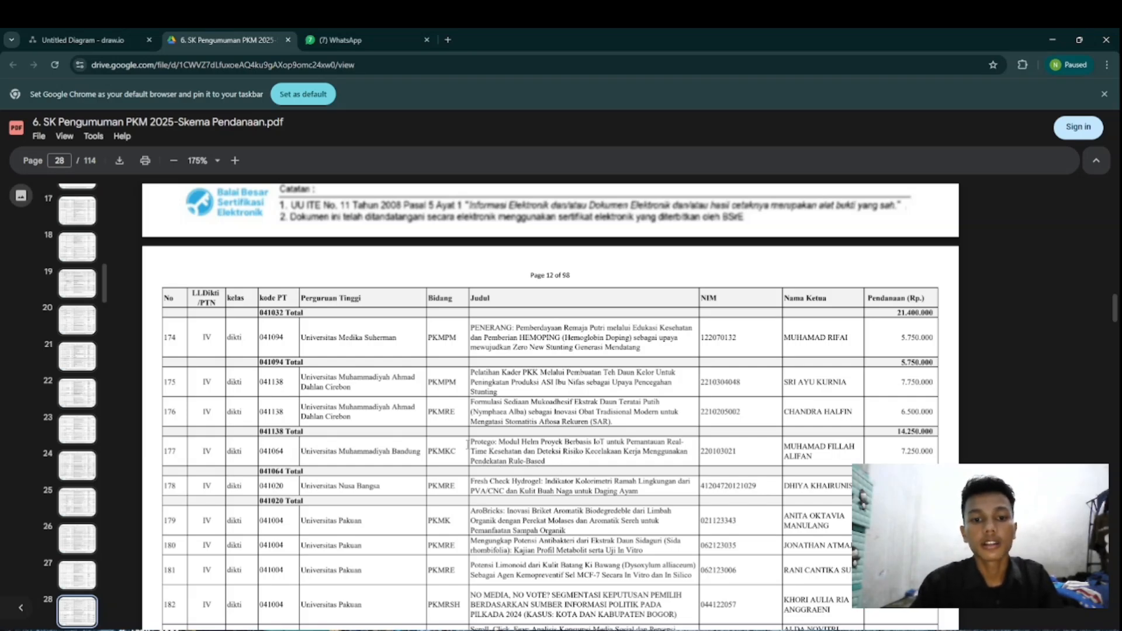
Step: Copy the Protego helmet project title from row 177 of the PDF and paste it into a new text shape in the draw.io diagram
left_click_drag(471, 442, 552, 462)
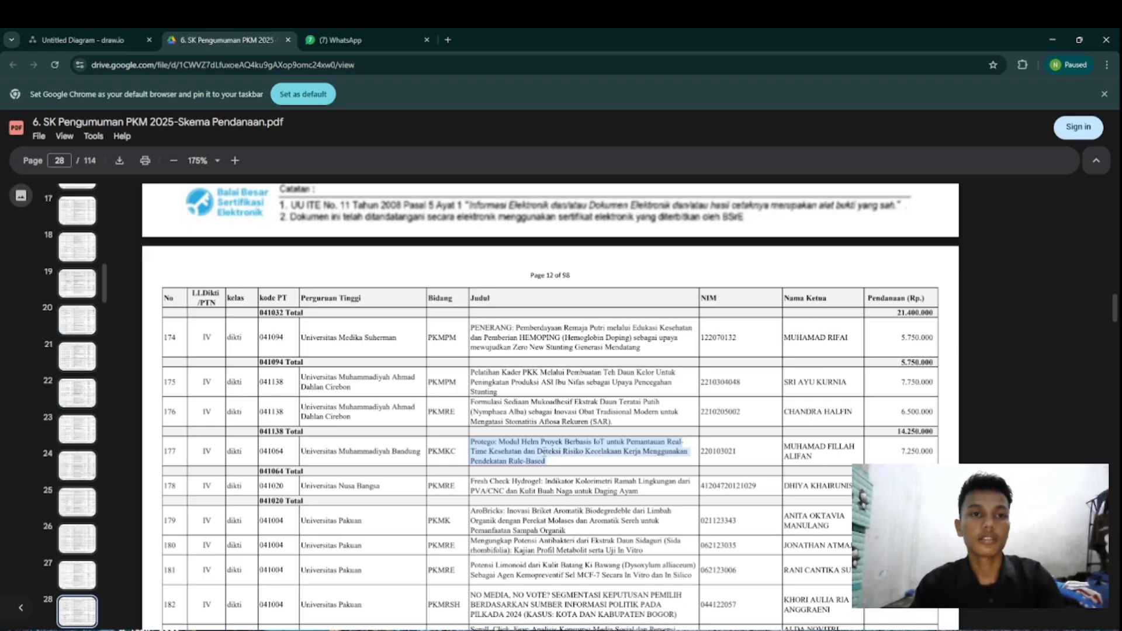
left_click(112, 42)
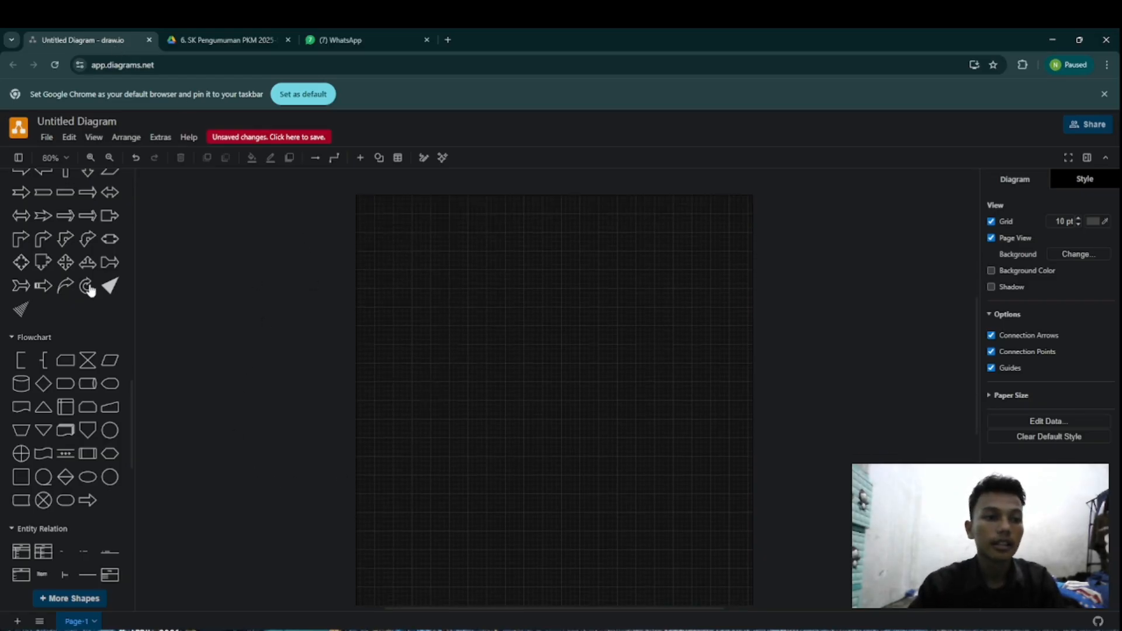
scroll(88, 292, "up", 15)
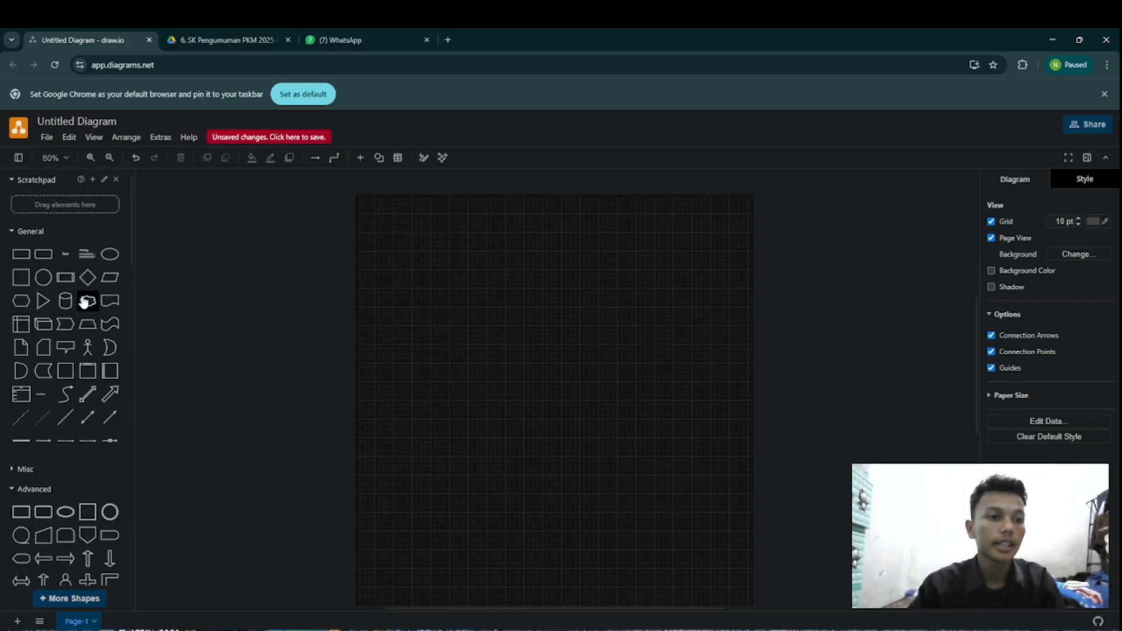
left_click(64, 279)
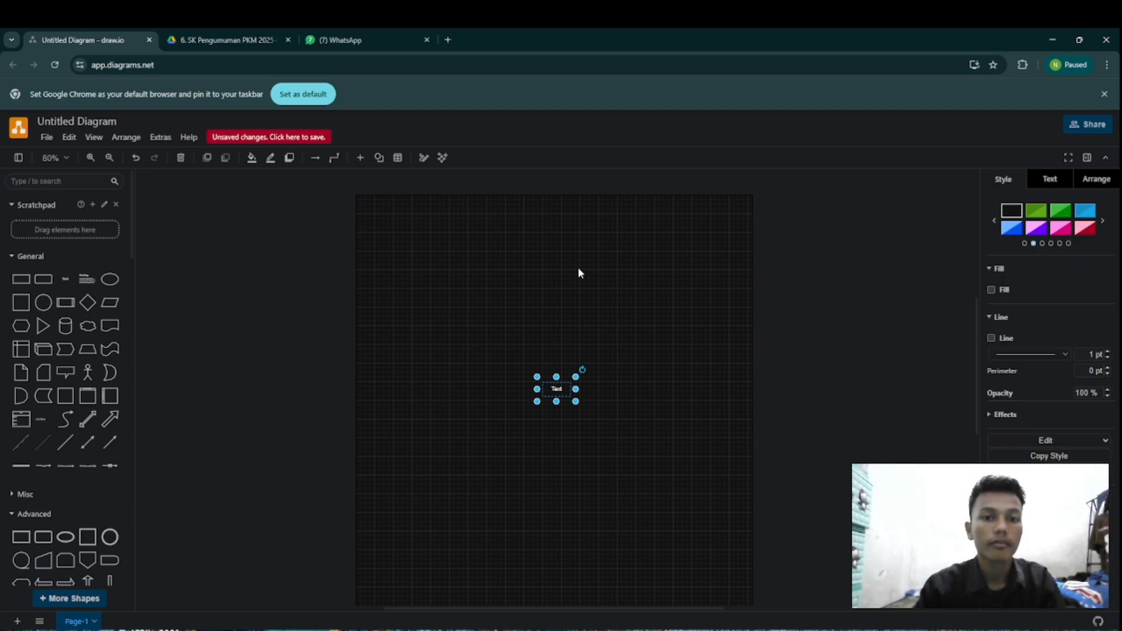
type("Protogo: Modul Helm Proyek Berbasis IoT untuk Pemantauan Real-Time Kesehatan dan Deteksi Risiko Kecelakaan Kerja Menggunakan  Pendekatan Rule-Based")
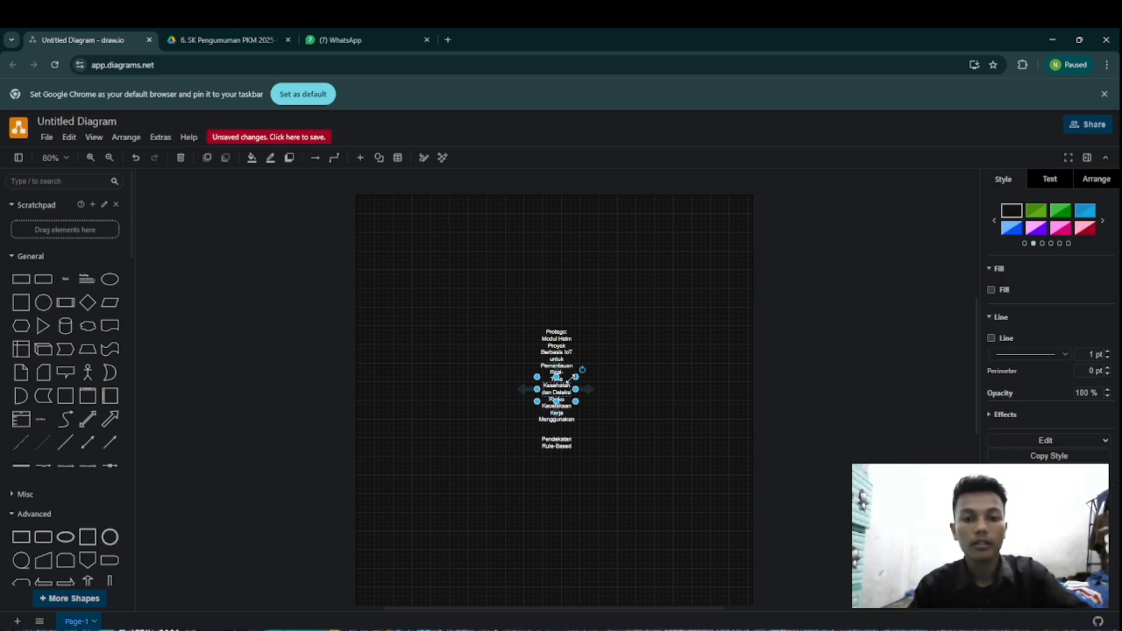
Step: Widen the title text box so the title spreads over a few lines and move it to the top centre of the page
left_click_drag(570, 378, 741, 227)
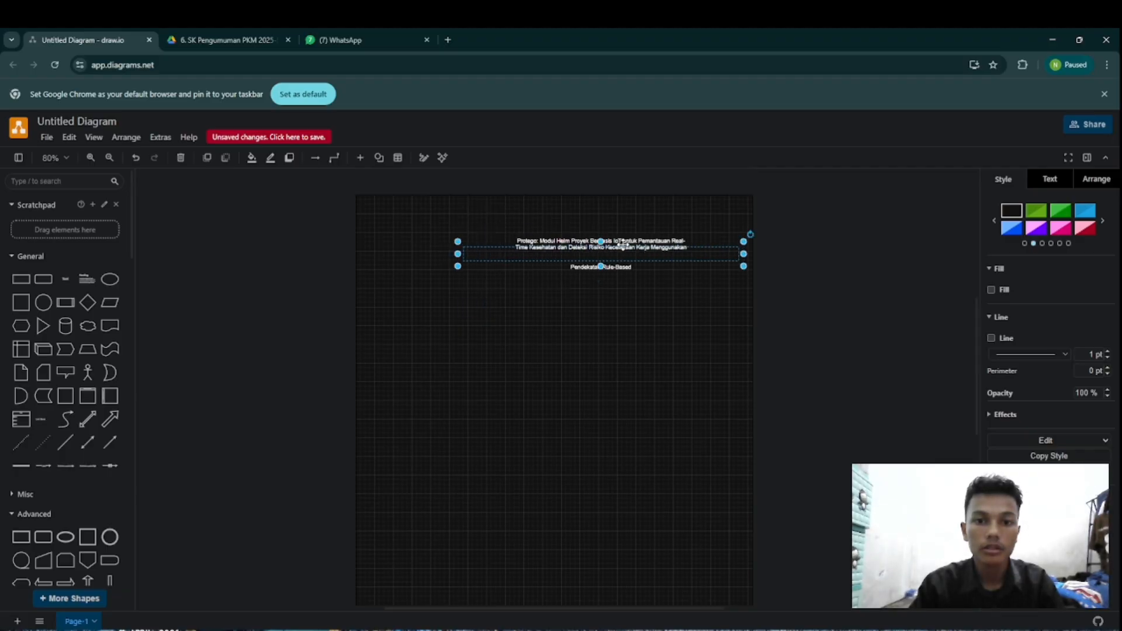
left_click_drag(622, 244, 562, 207)
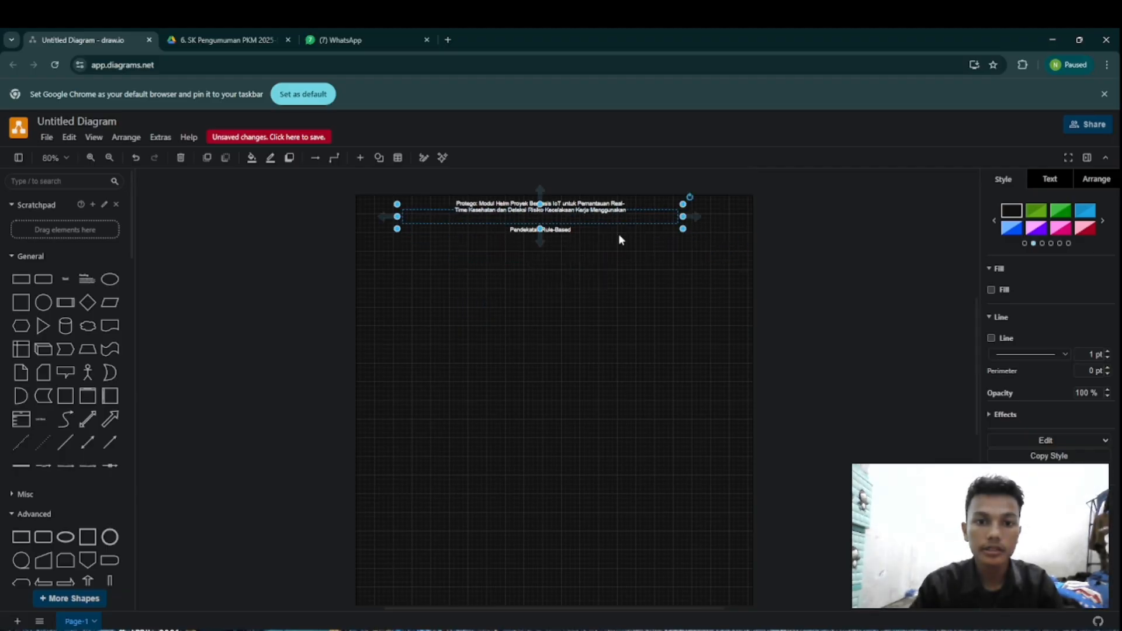
left_click(90, 157)
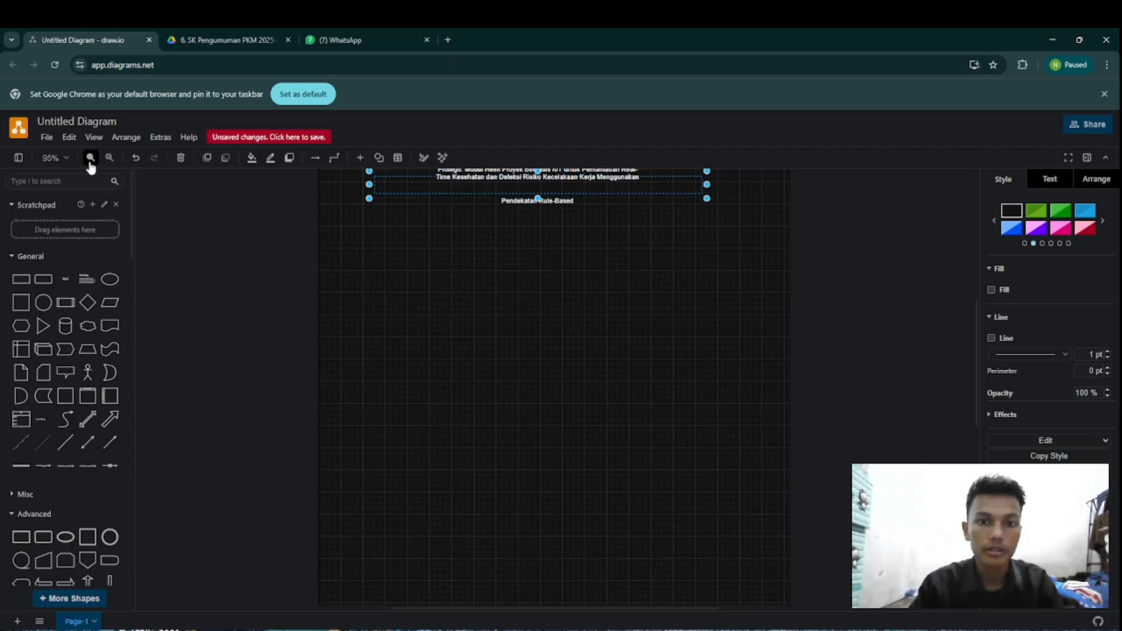
left_click(90, 158)
scroll(567, 382, "up", 5)
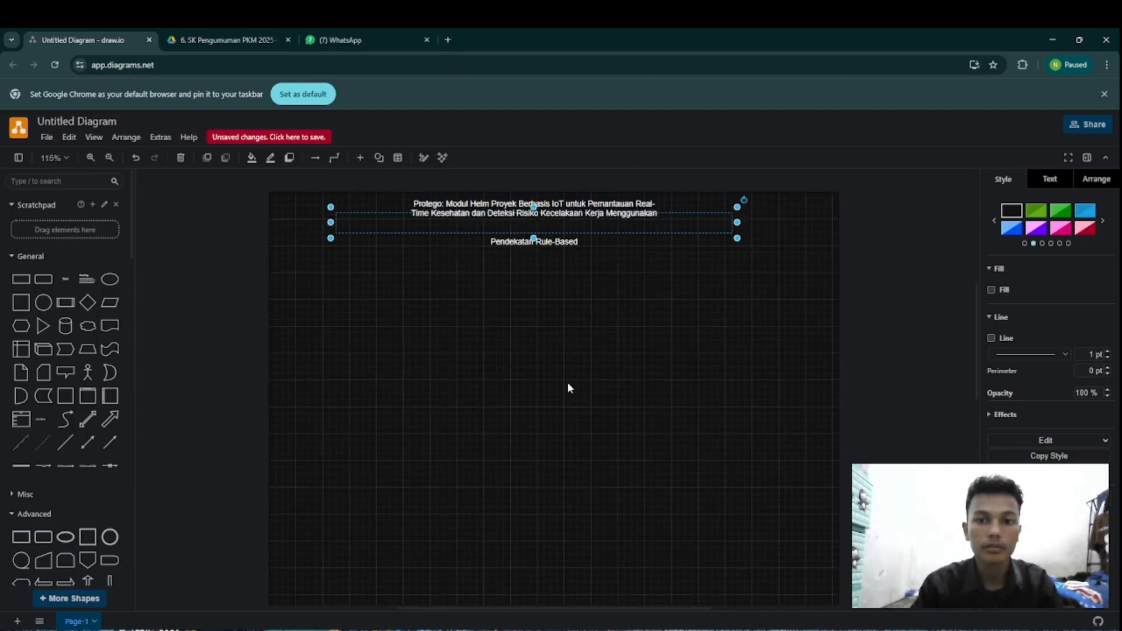
left_click(758, 334)
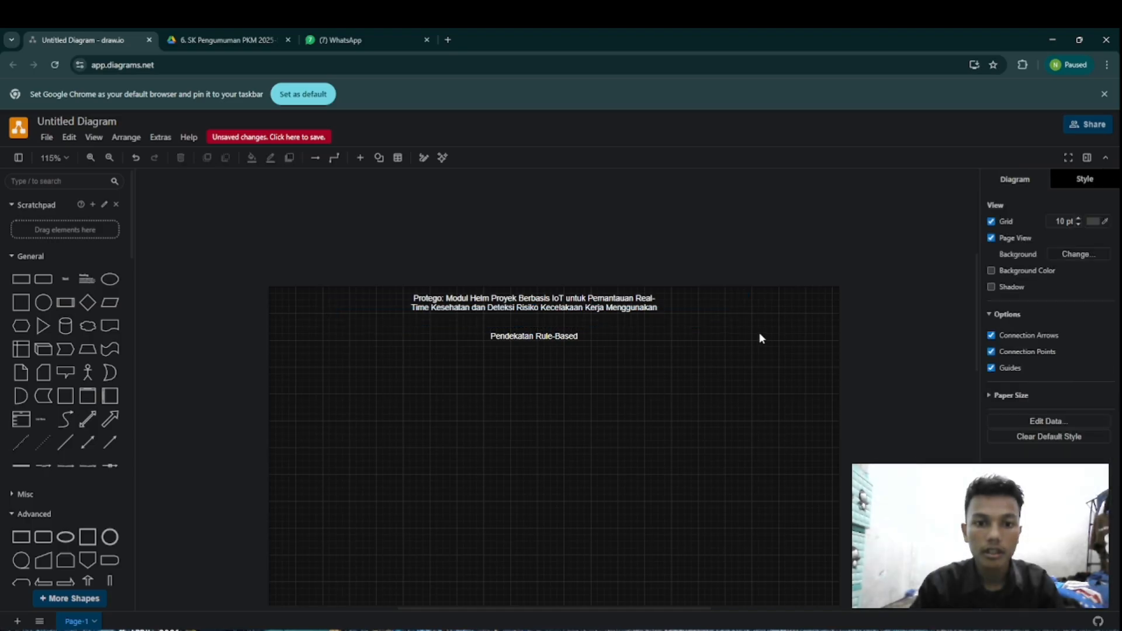
left_click(556, 337)
key("Delete")
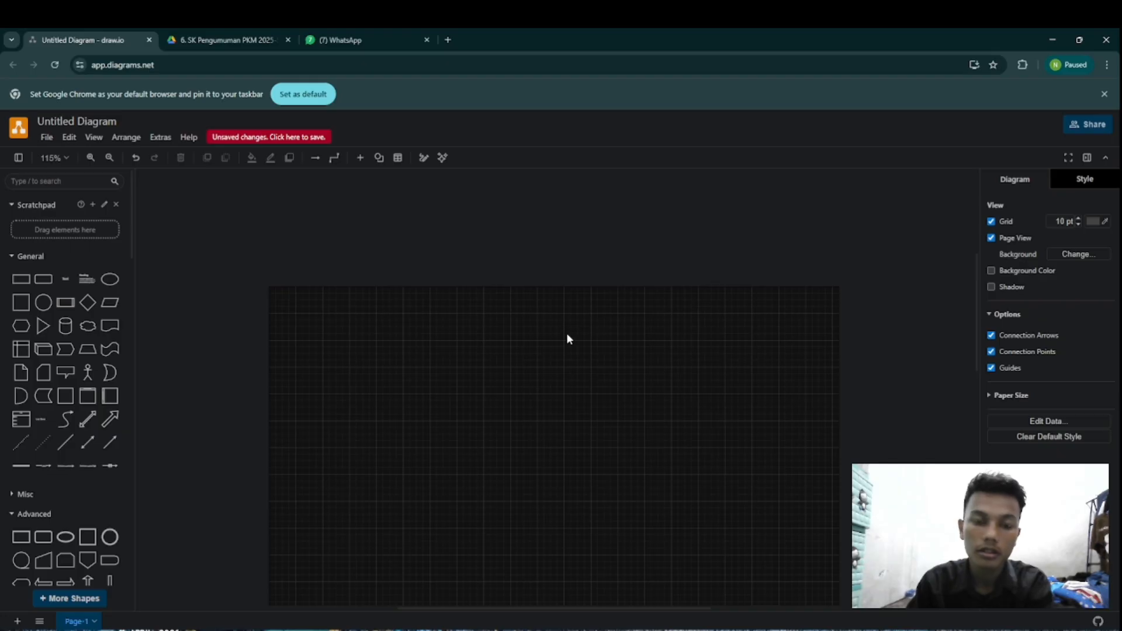
key("ctrl+z")
left_click(647, 355)
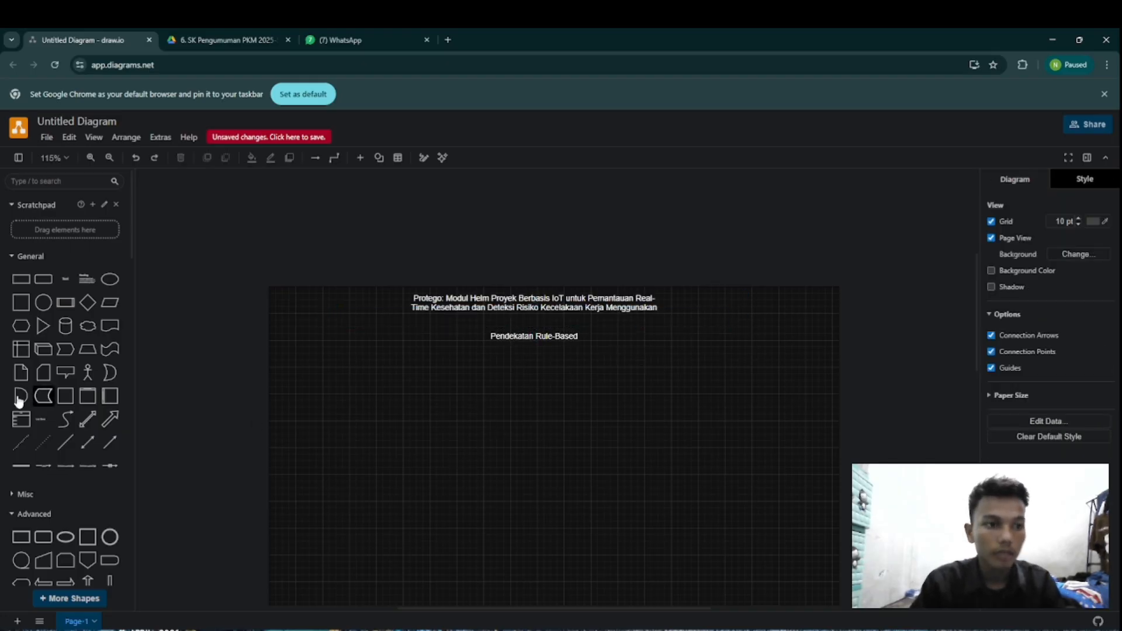
Step: Add a flowchart Terminator shape and position it centred directly below the title text
scroll(31, 403, "down", 1)
scroll(31, 403, "down", 10)
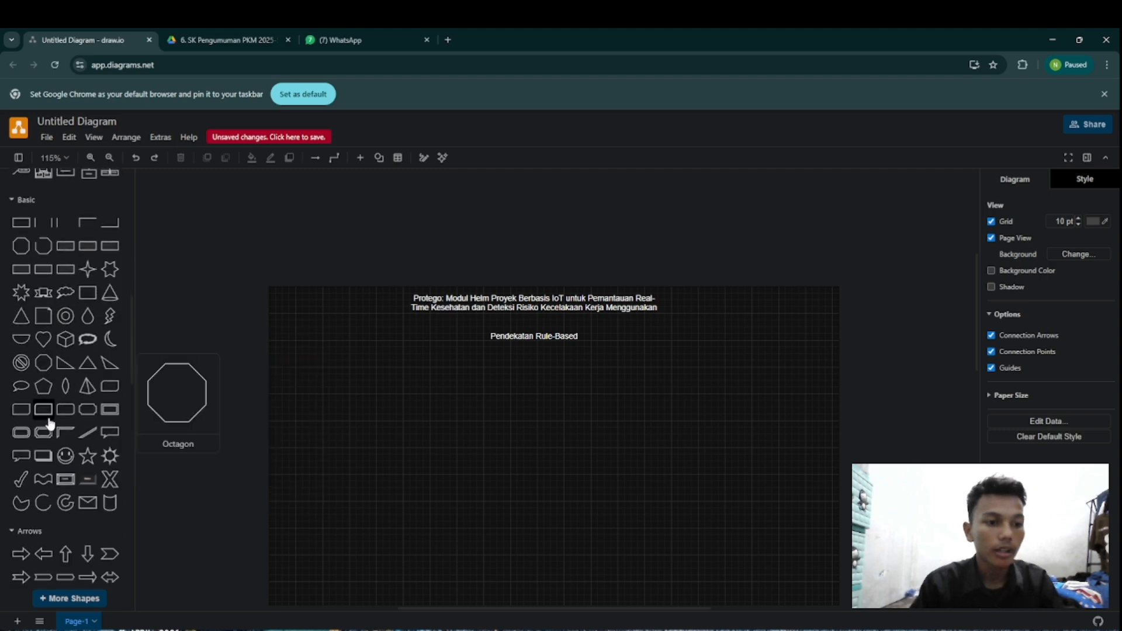
scroll(48, 427, "down", 6)
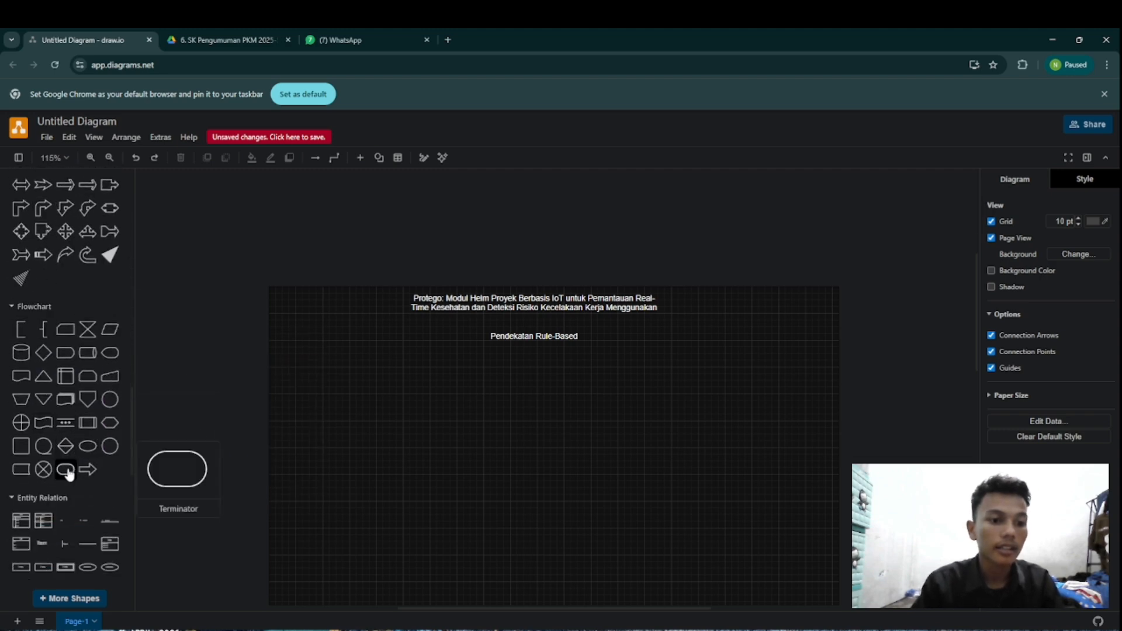
left_click(69, 474)
left_click_drag(556, 393, 540, 375)
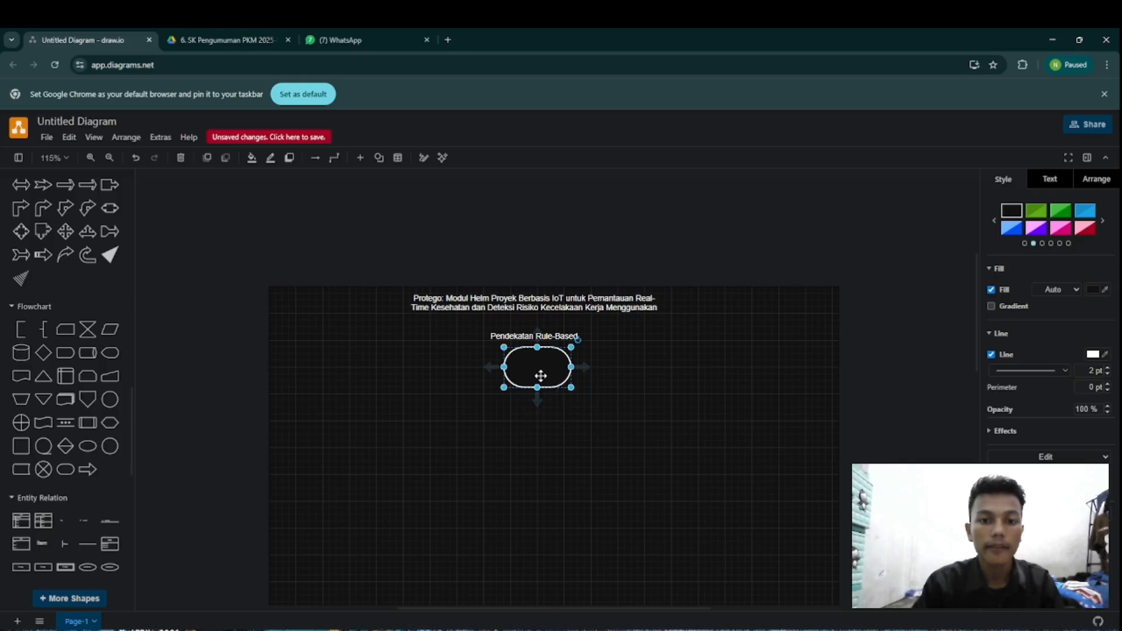
Step: Label the terminator "MULAI" and draw a short connector arrow straight down from its lower edge
double_click(541, 376)
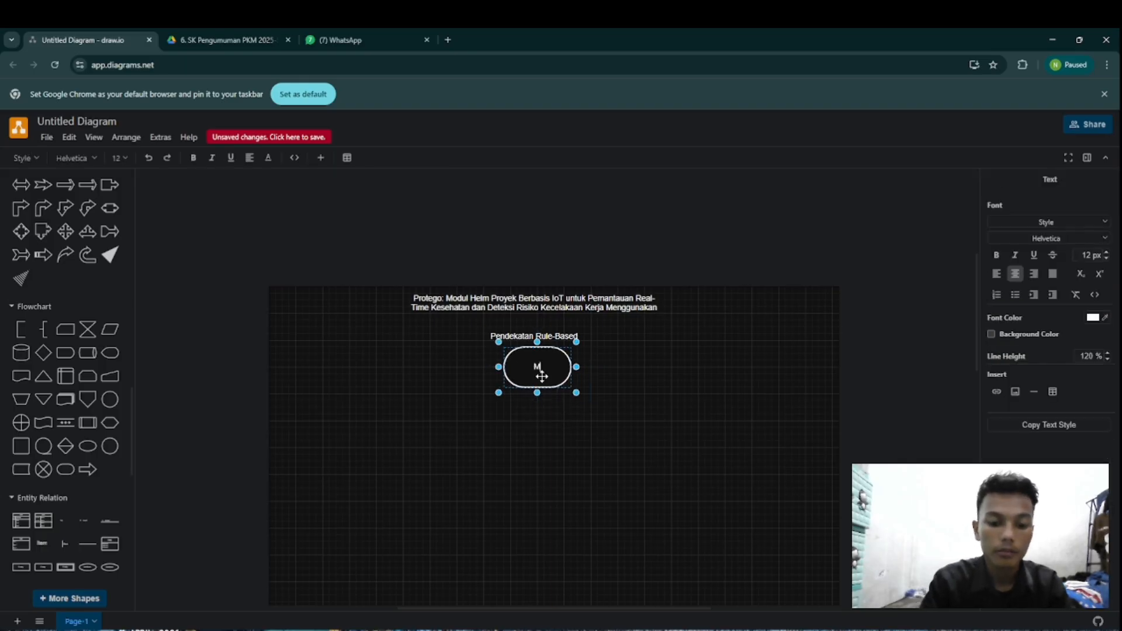
type("MULA")
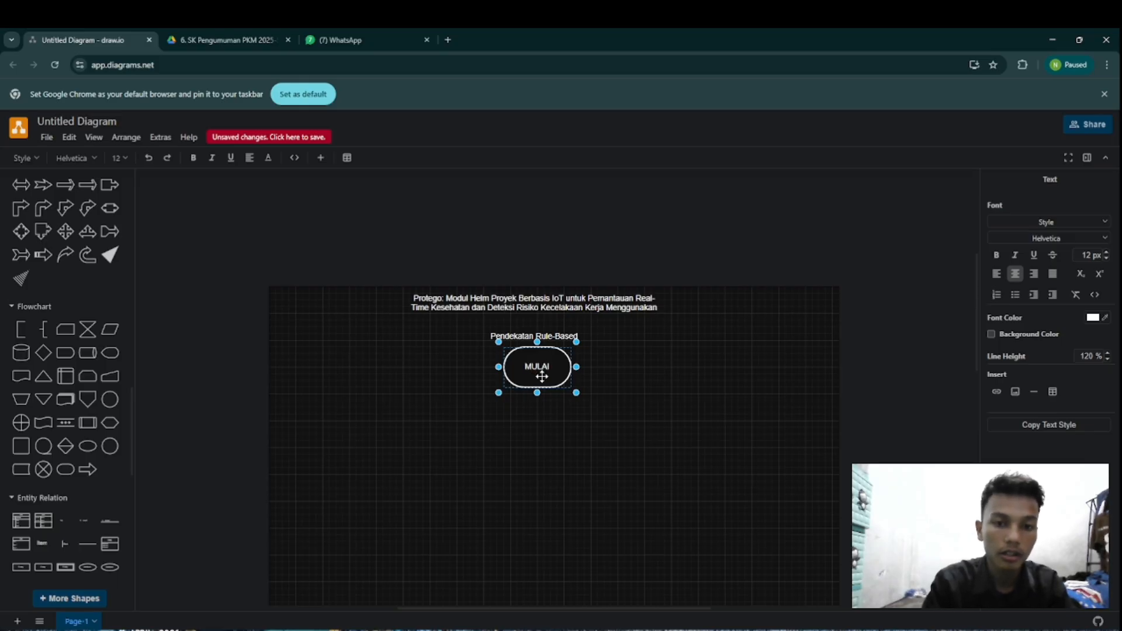
type("I")
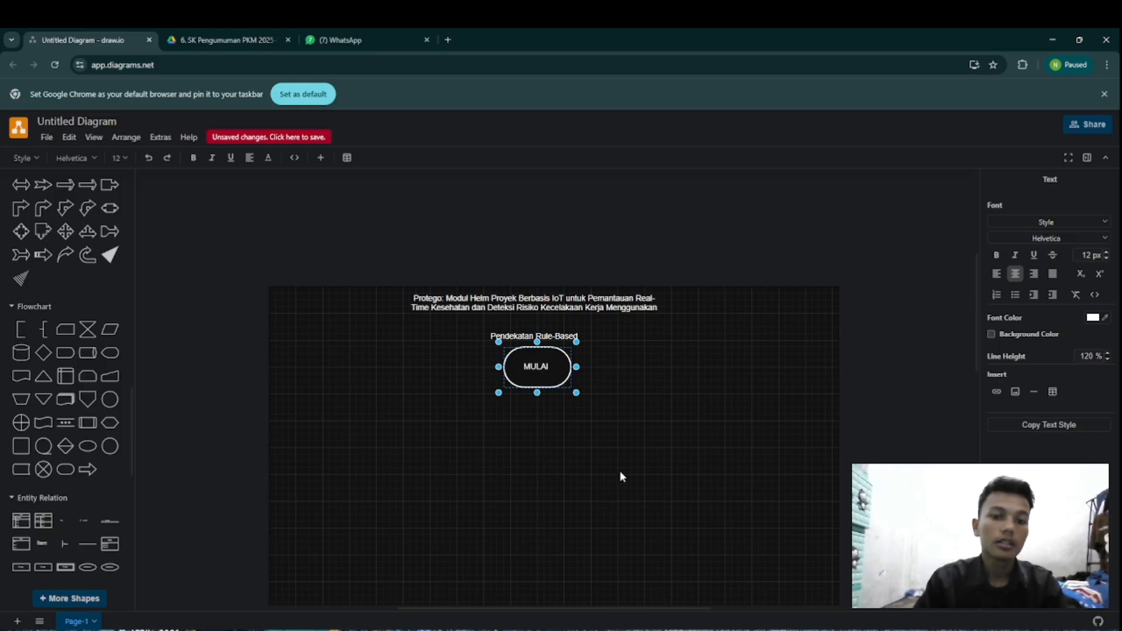
left_click(595, 470)
left_click(550, 382)
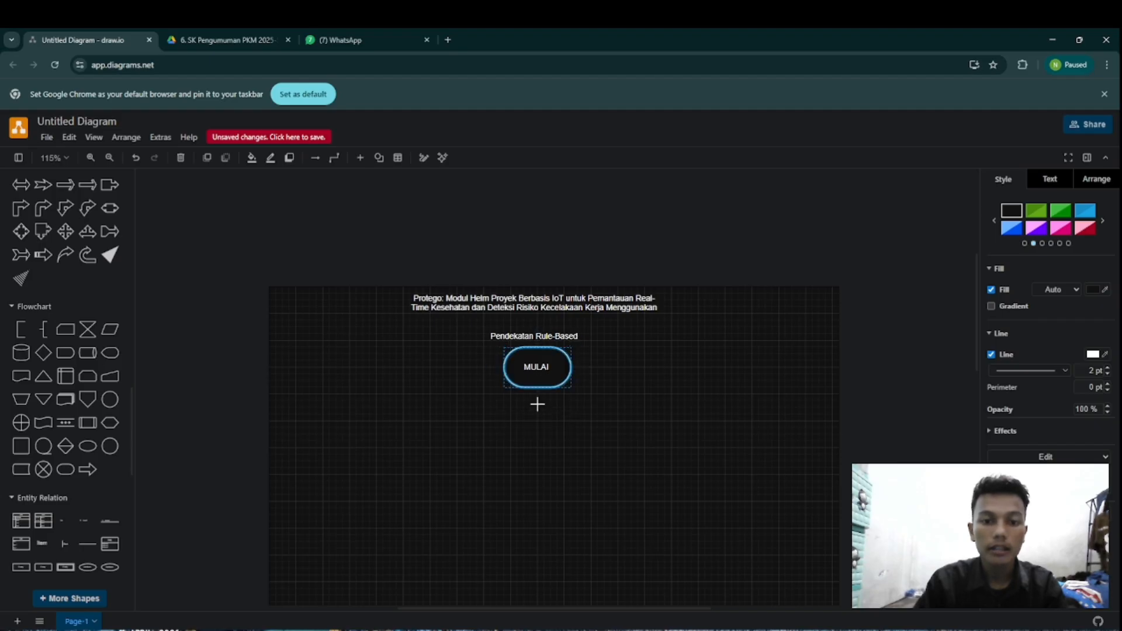
left_click_drag(536, 400, 537, 420)
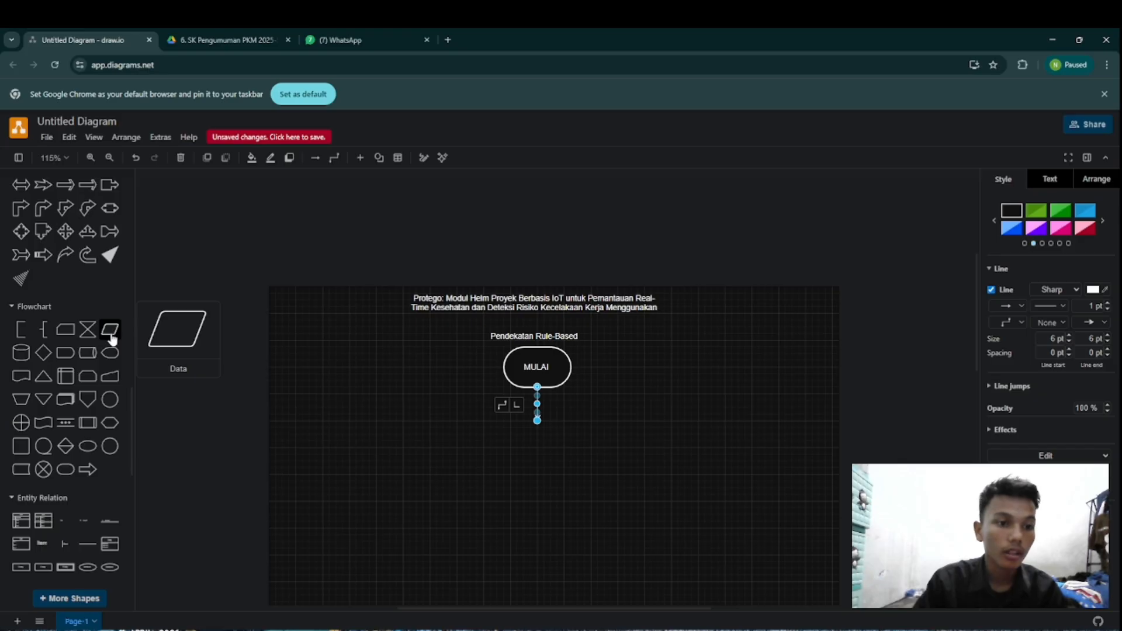
Step: Place a Parallelogram from the General shapes directly below the end of the MULAI arrow
scroll(93, 403, "down", 2)
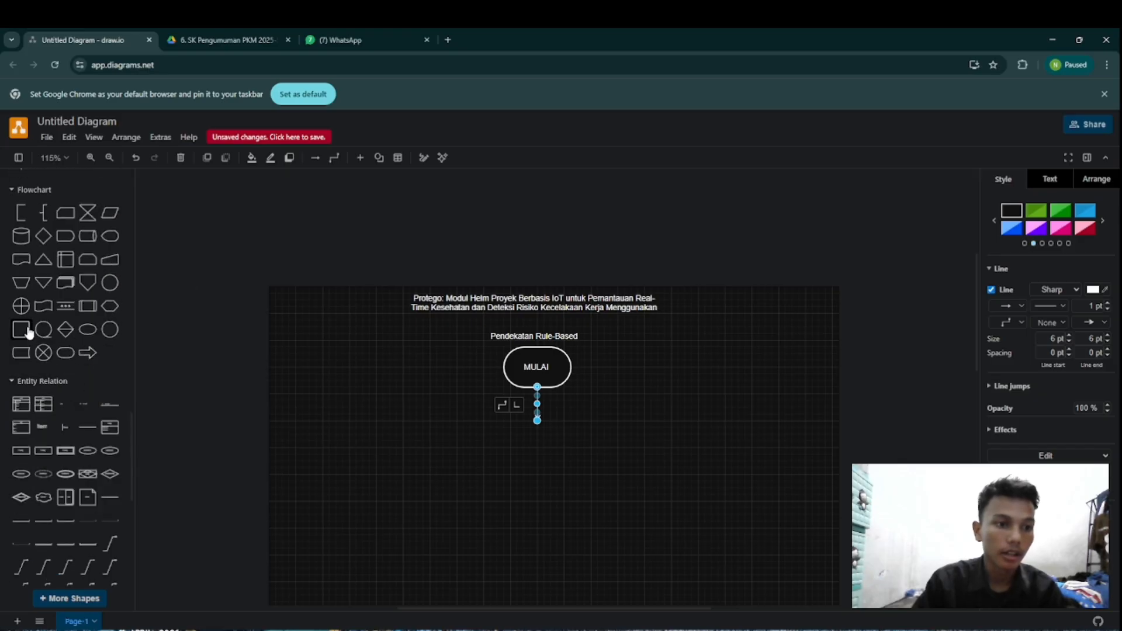
scroll(94, 393, "down", 1)
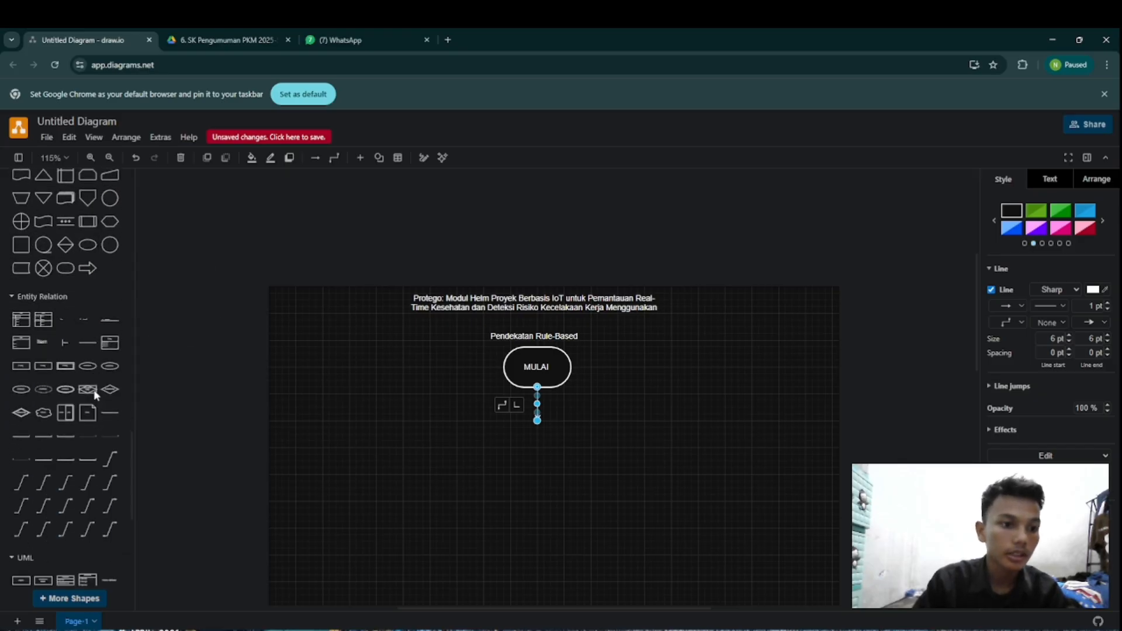
scroll(93, 393, "down", 2)
scroll(90, 393, "down", 2)
scroll(90, 390, "up", 4)
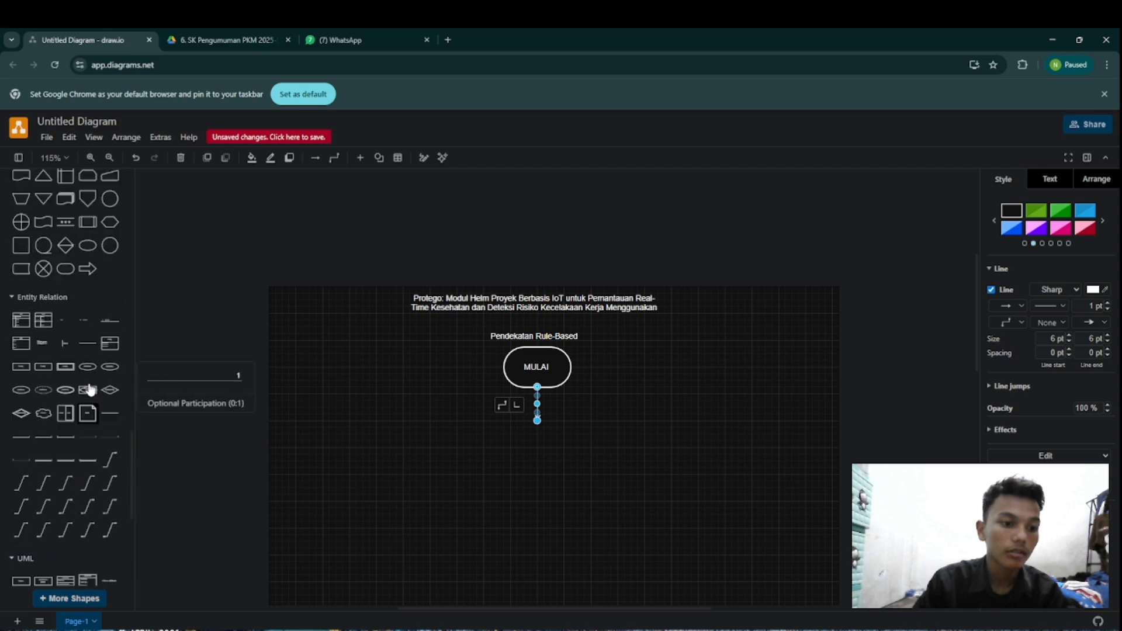
scroll(90, 390, "up", 10)
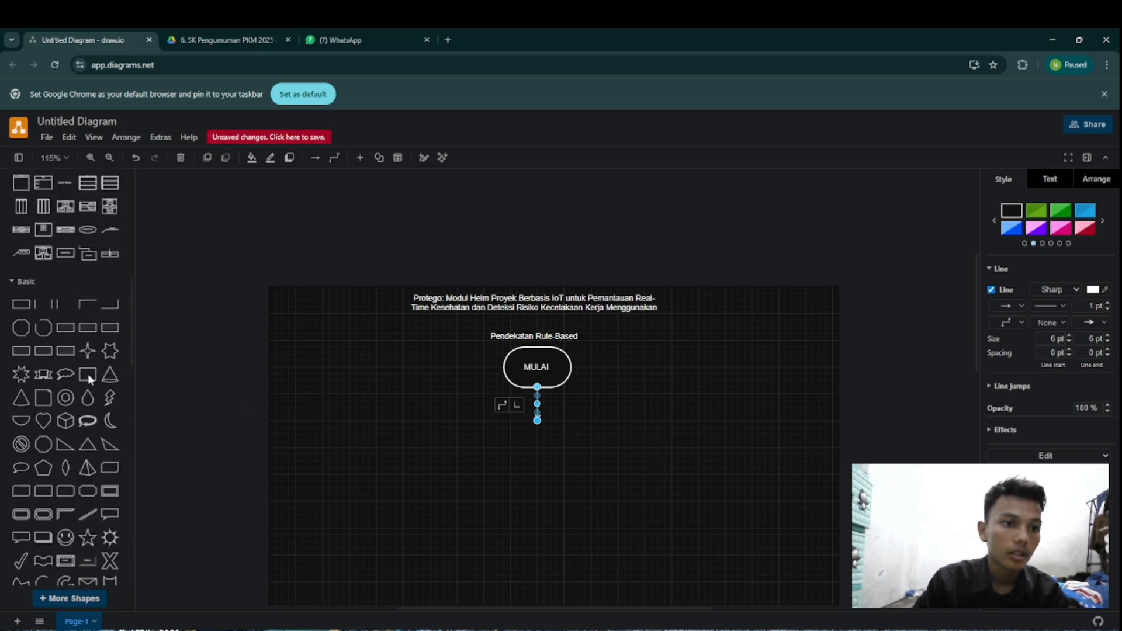
scroll(90, 378, "up", 4)
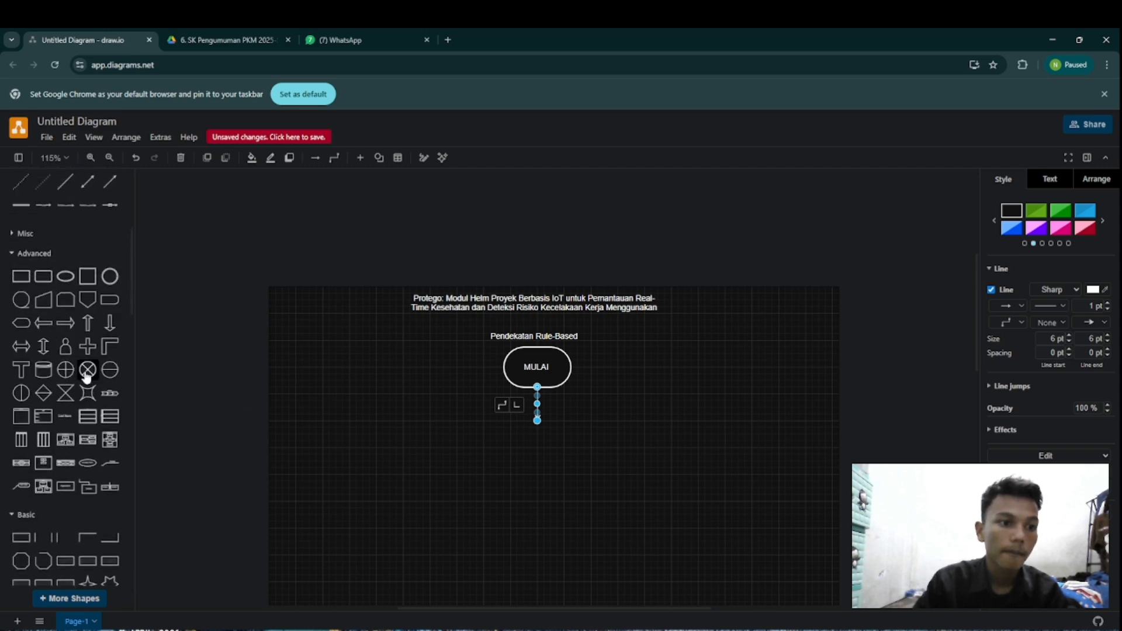
scroll(87, 377, "up", 3)
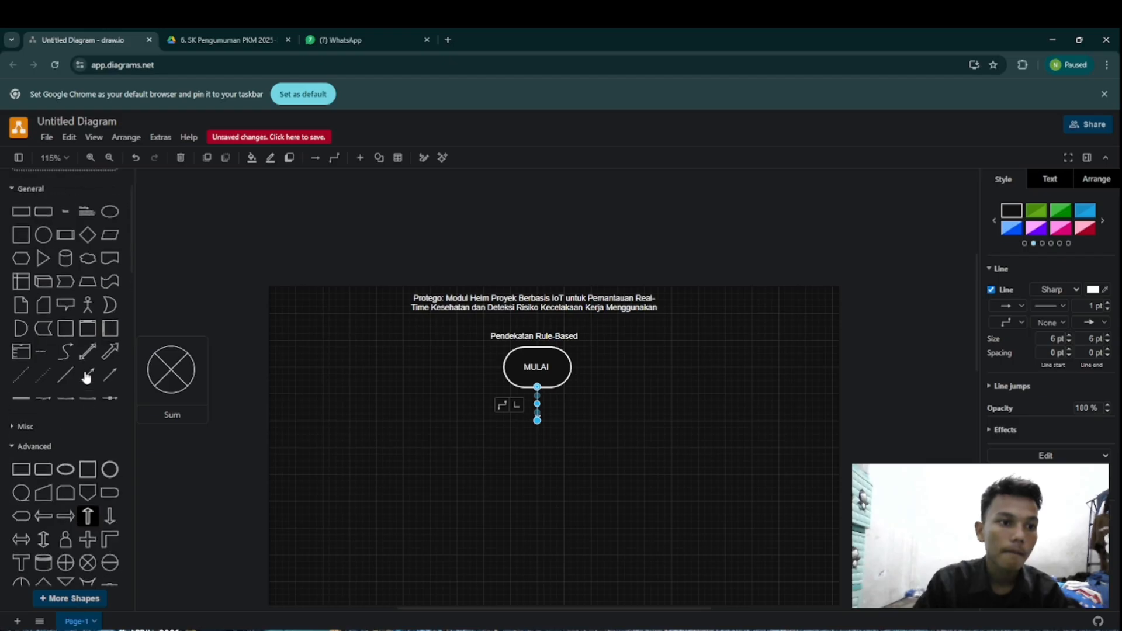
scroll(86, 377, "up", 1)
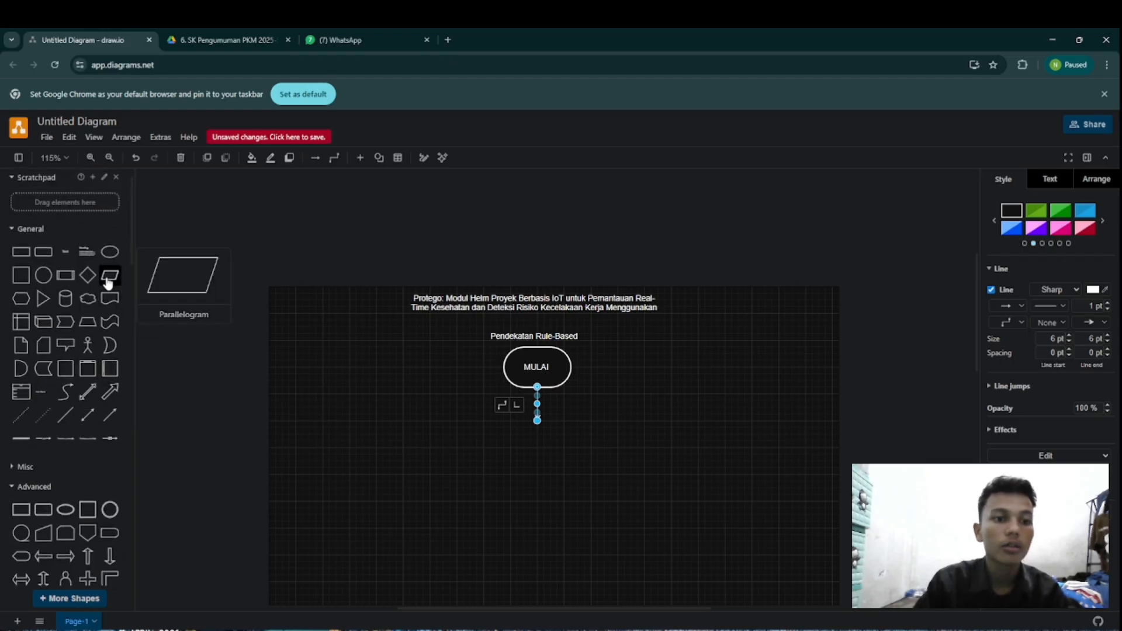
left_click_drag(108, 281, 496, 433)
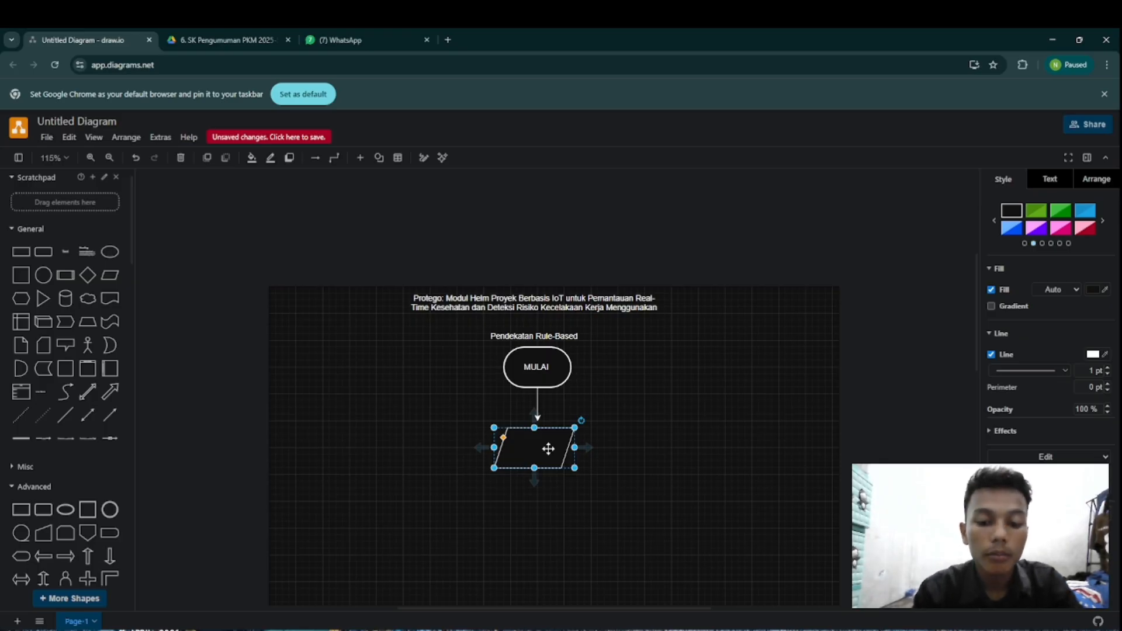
Step: Label the parallelogram "PENGUMPULAN DATA SENSOR" and widen it to about 235 x 60, centred under the arrow
type("PEN")
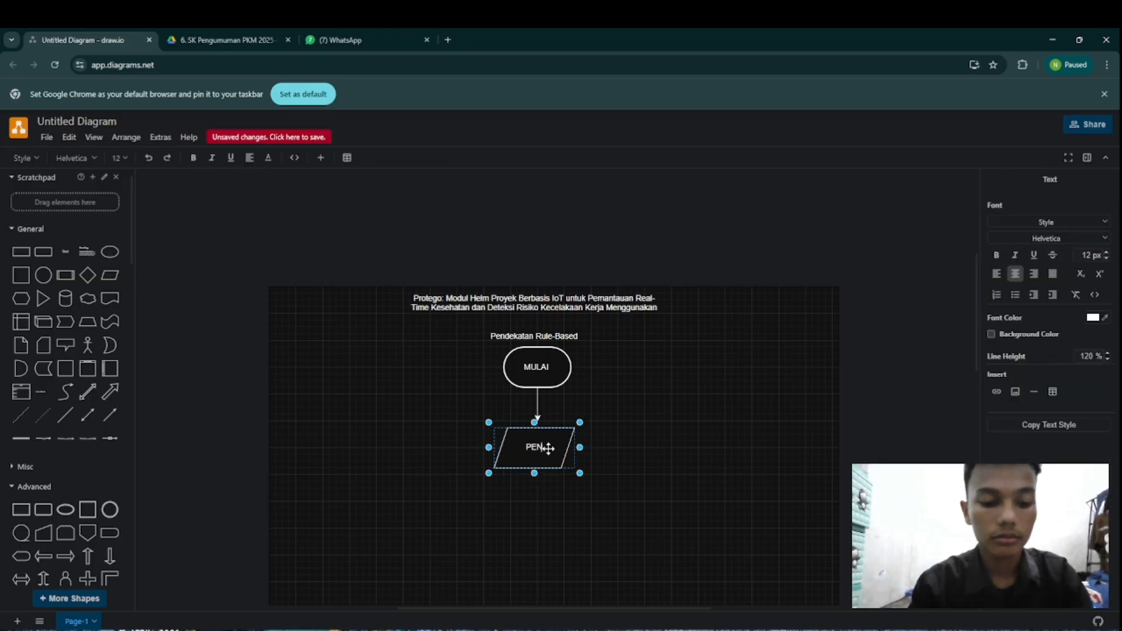
type("GUMPULAN")
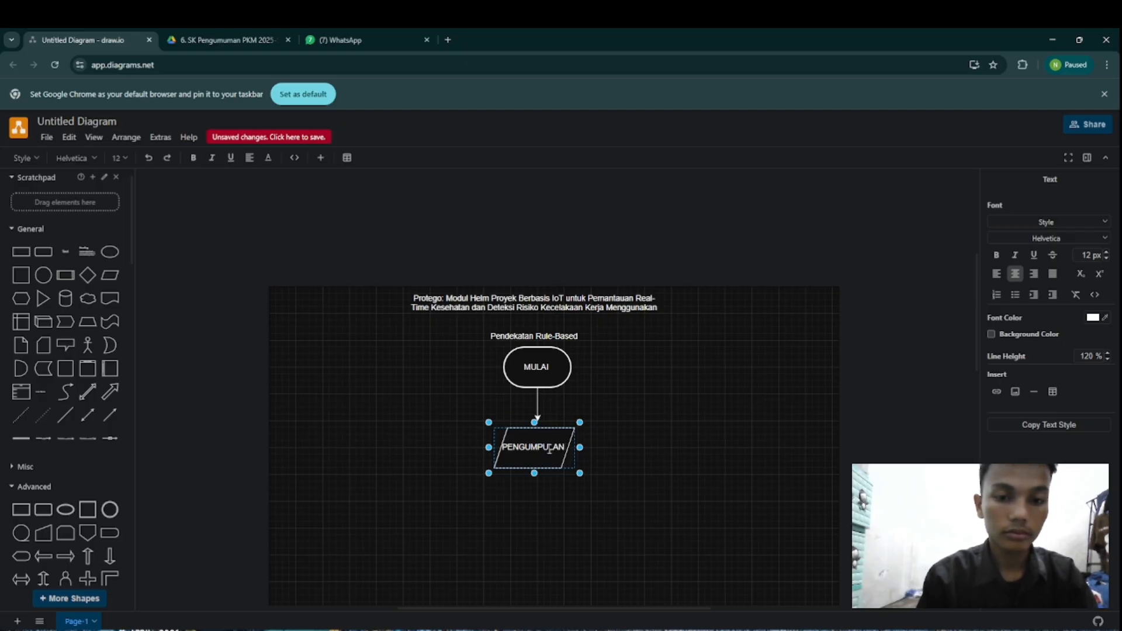
type(" DATA")
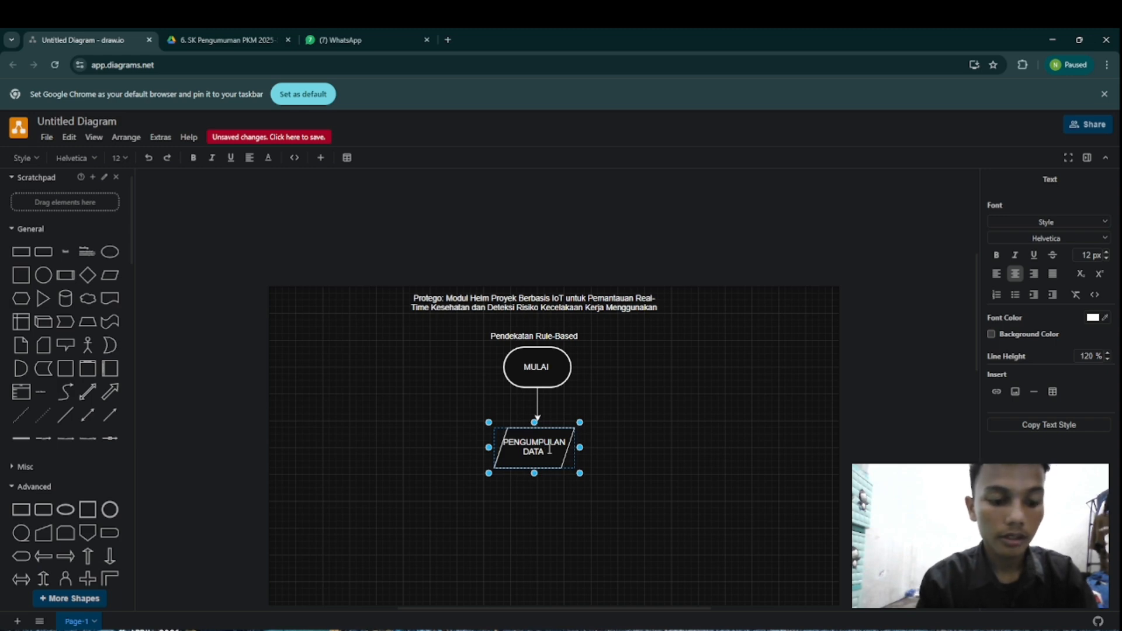
type(" SENS")
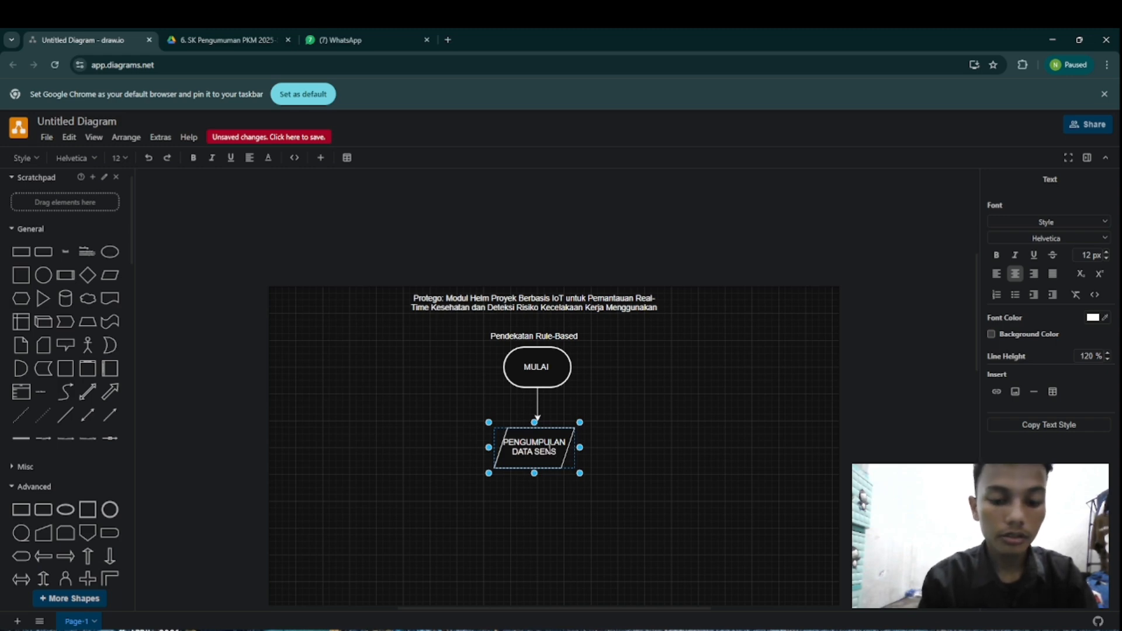
type("OR")
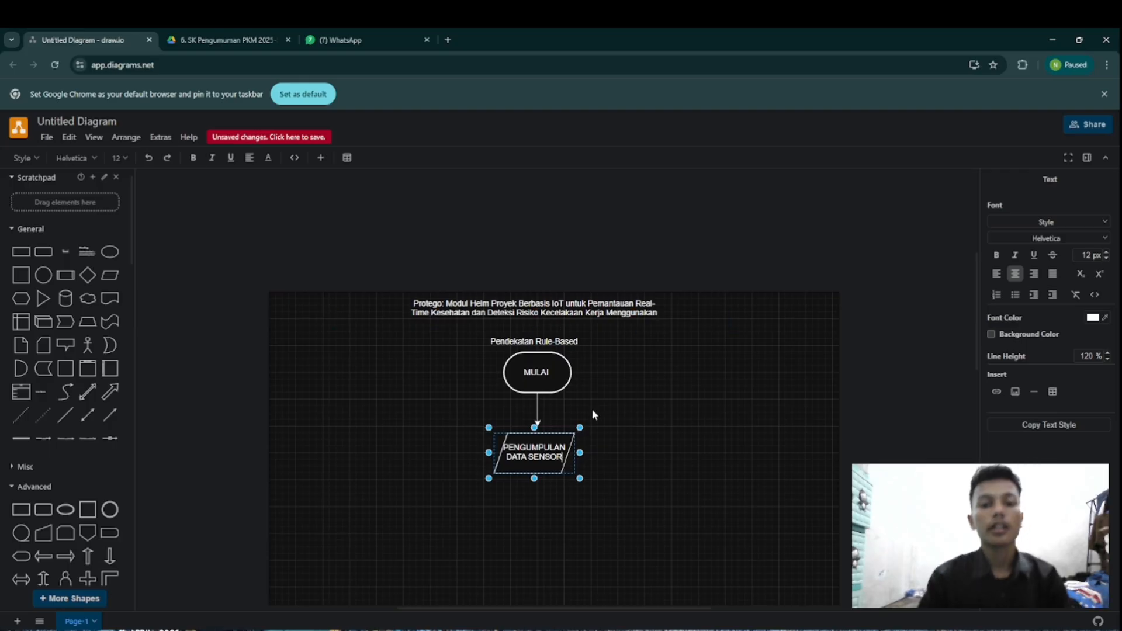
left_click_drag(488, 452, 409, 465)
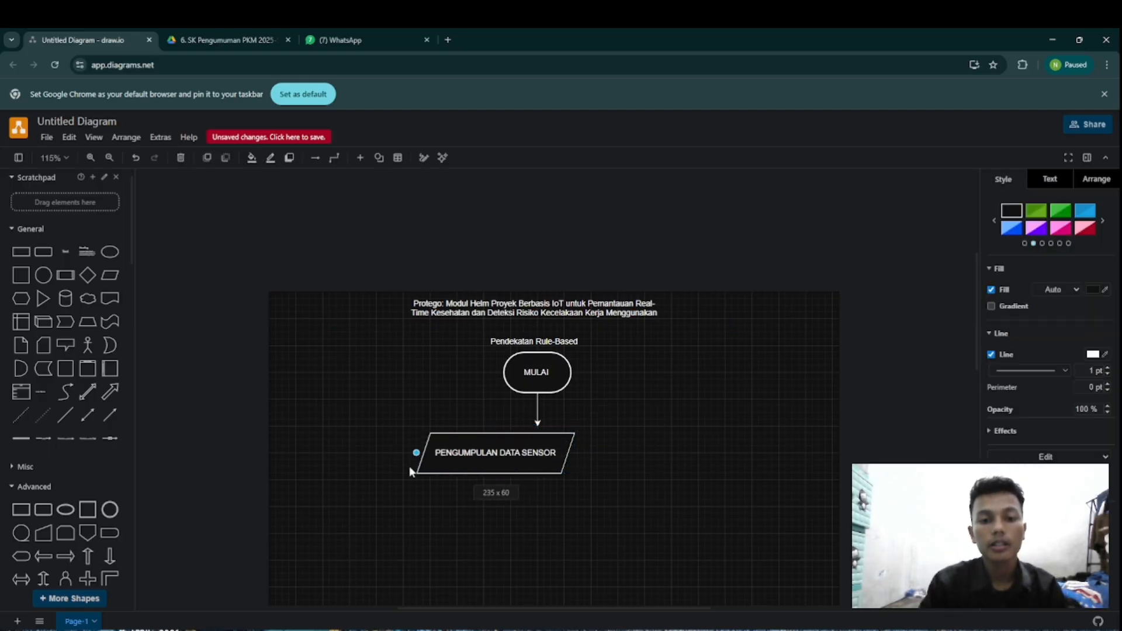
left_click_drag(488, 464, 531, 463)
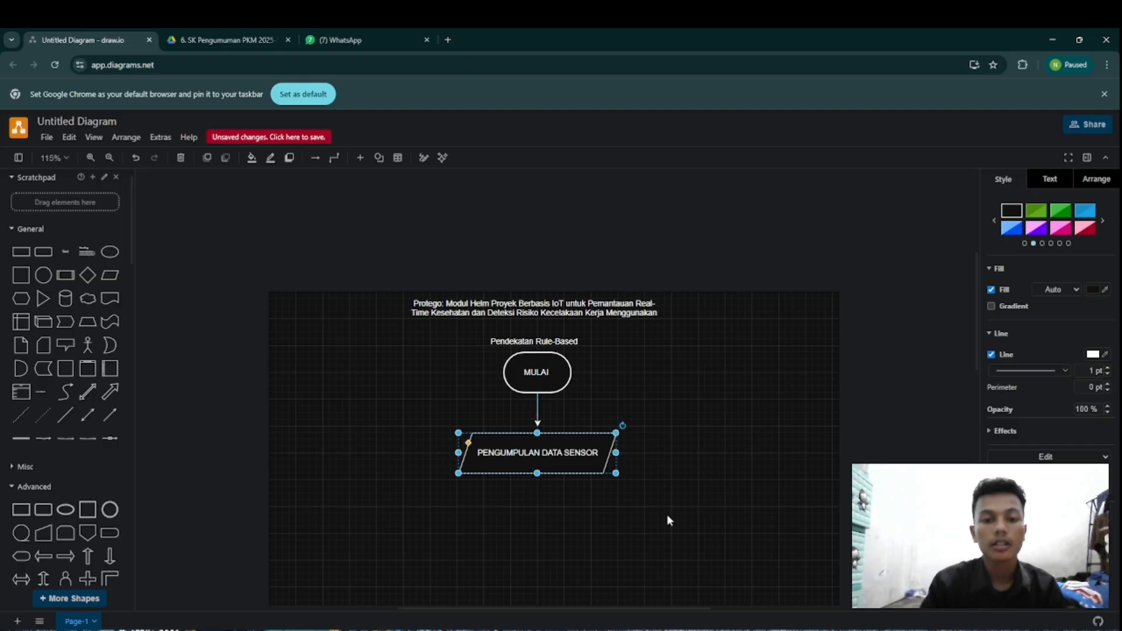
Step: Draw a short connector arrow straight down from the lower edge of the PENGUMPULAN DATA SENSOR parallelogram
left_click(662, 517)
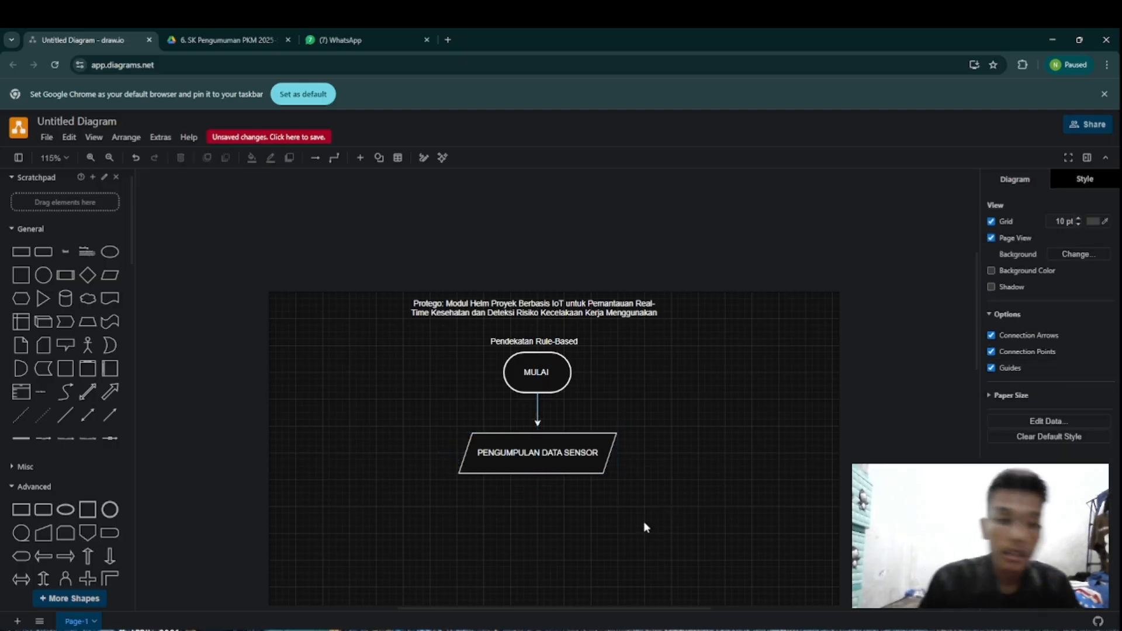
mouse_move(538, 485)
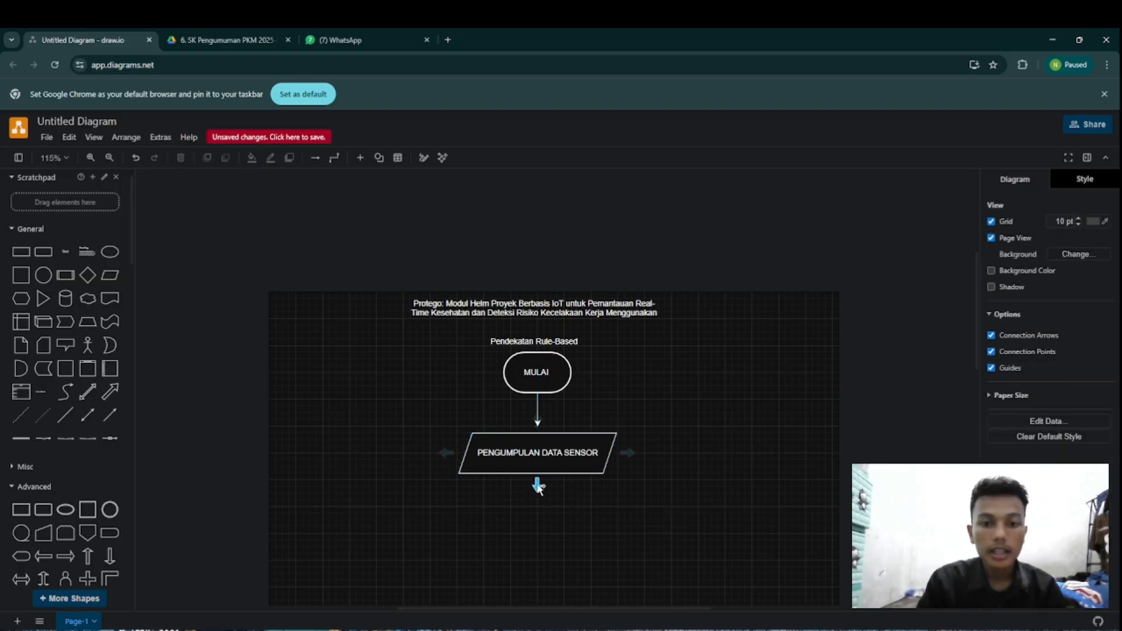
left_click_drag(538, 486, 537, 512)
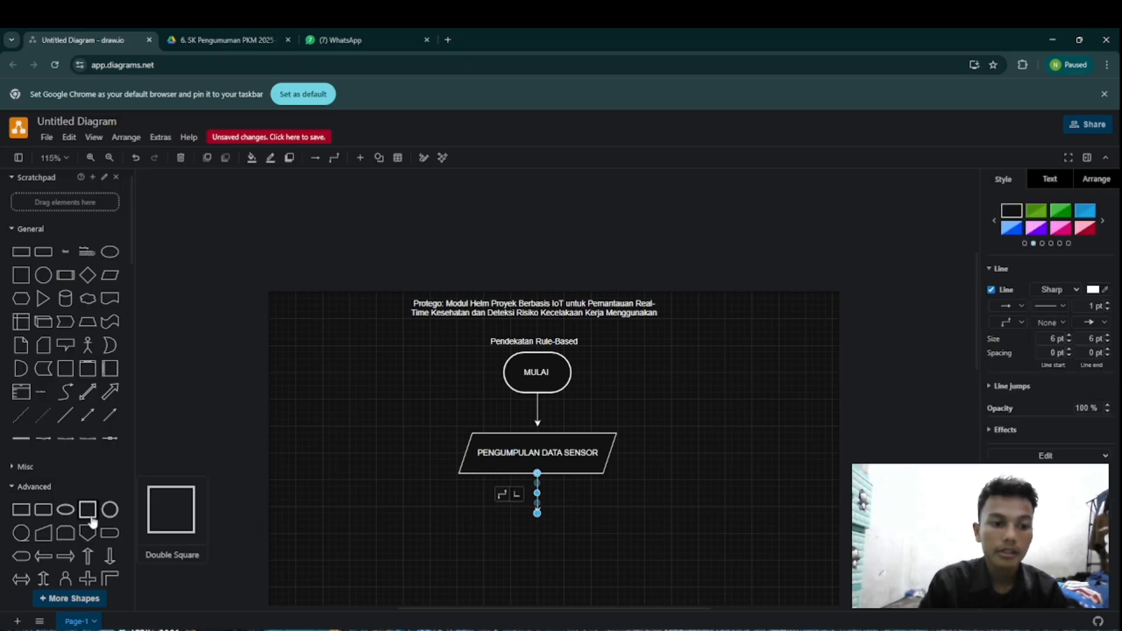
scroll(106, 365, "down", 1)
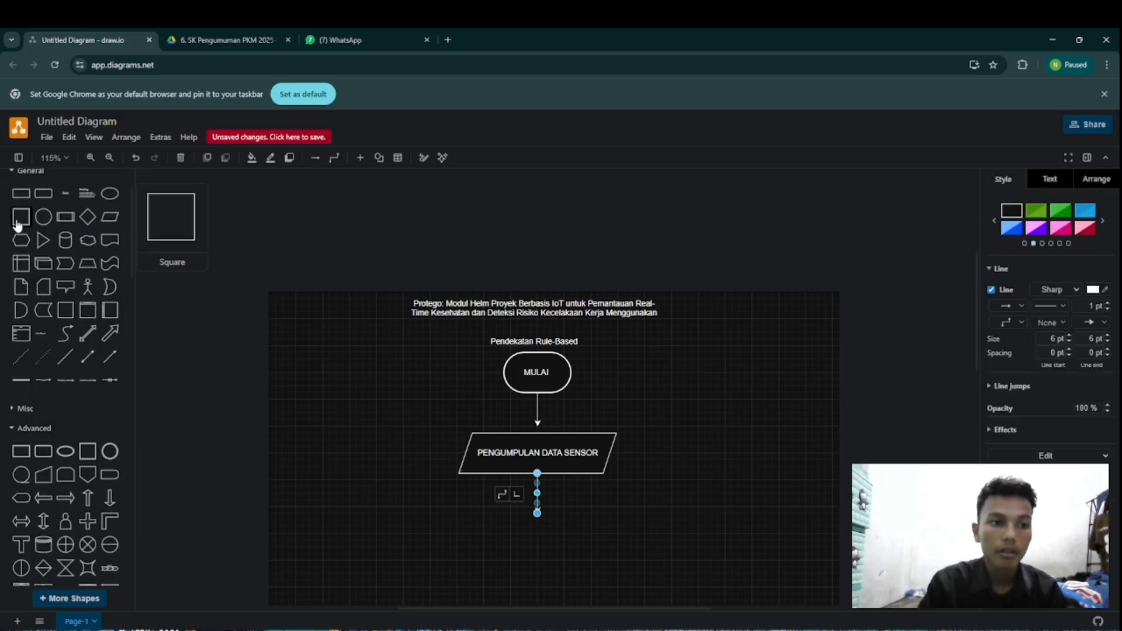
left_click(17, 221)
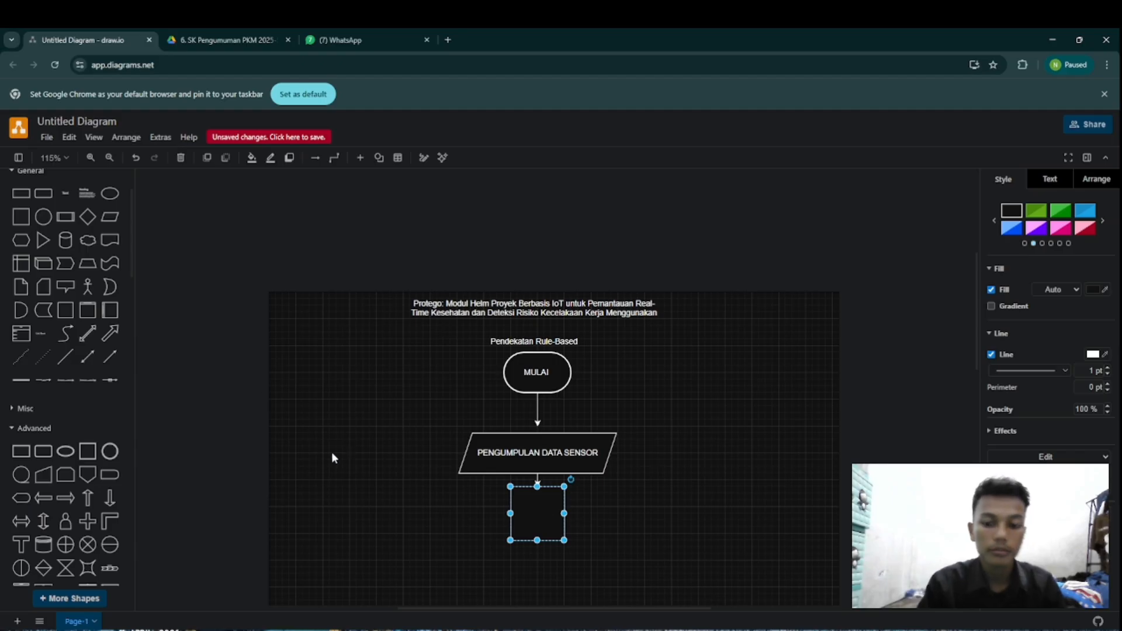
key("Delete")
Step: Add the rounded square process shape from the Flowchart shapes and place it centred at the tip of the parallelogram's arrow
scroll(20, 471, "down", 7)
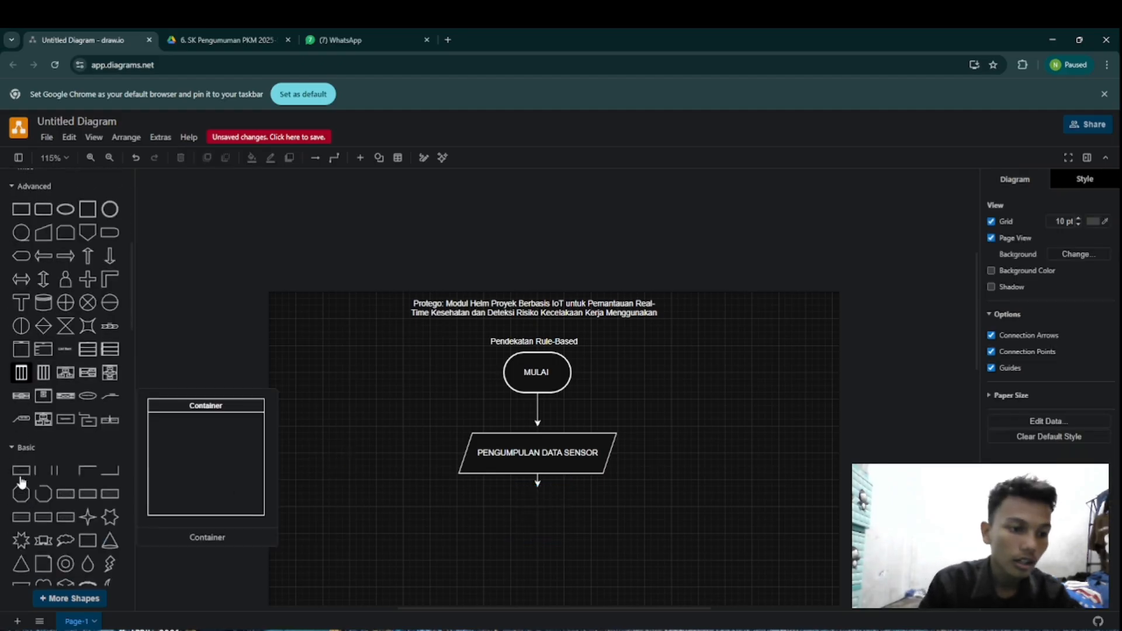
scroll(63, 396, "down", 8)
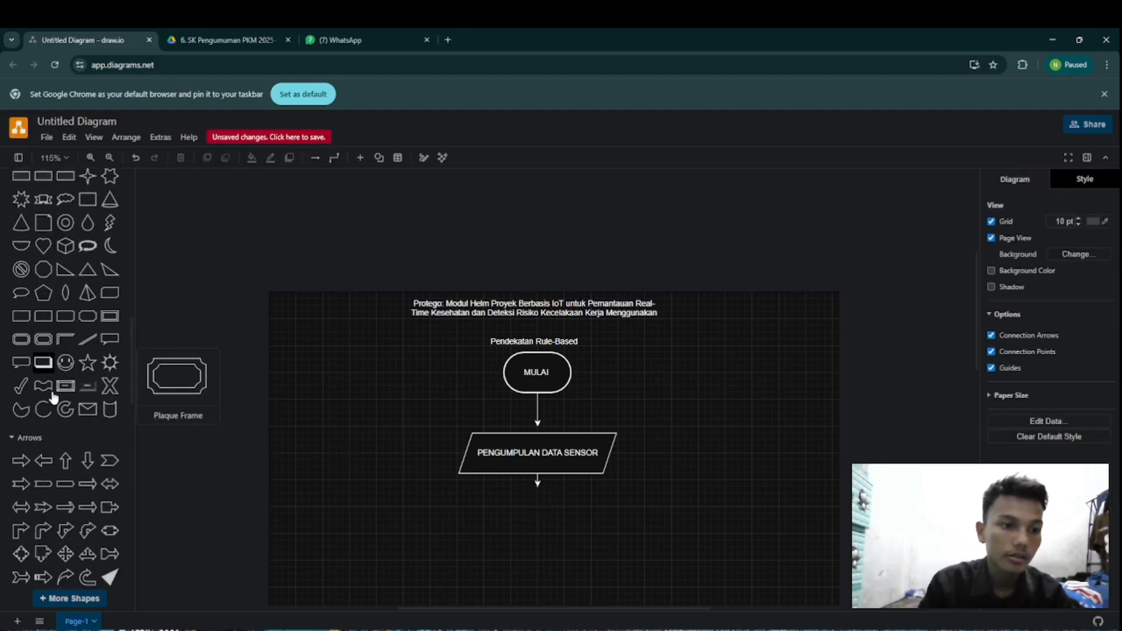
scroll(53, 397, "down", 3)
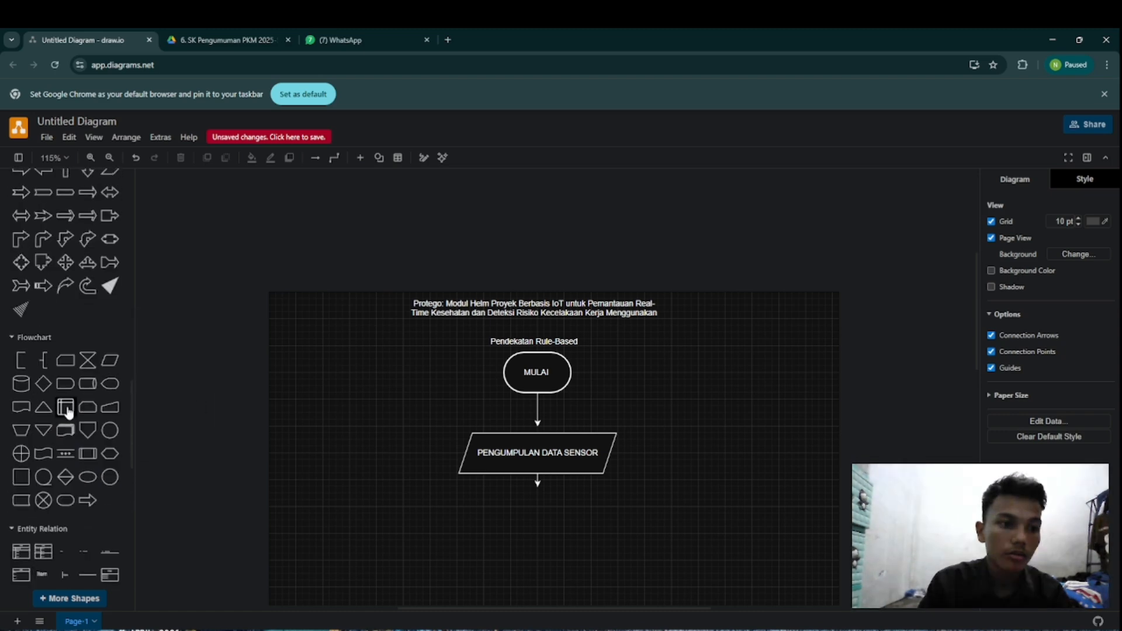
left_click(19, 479)
left_click_drag(550, 404, 536, 532)
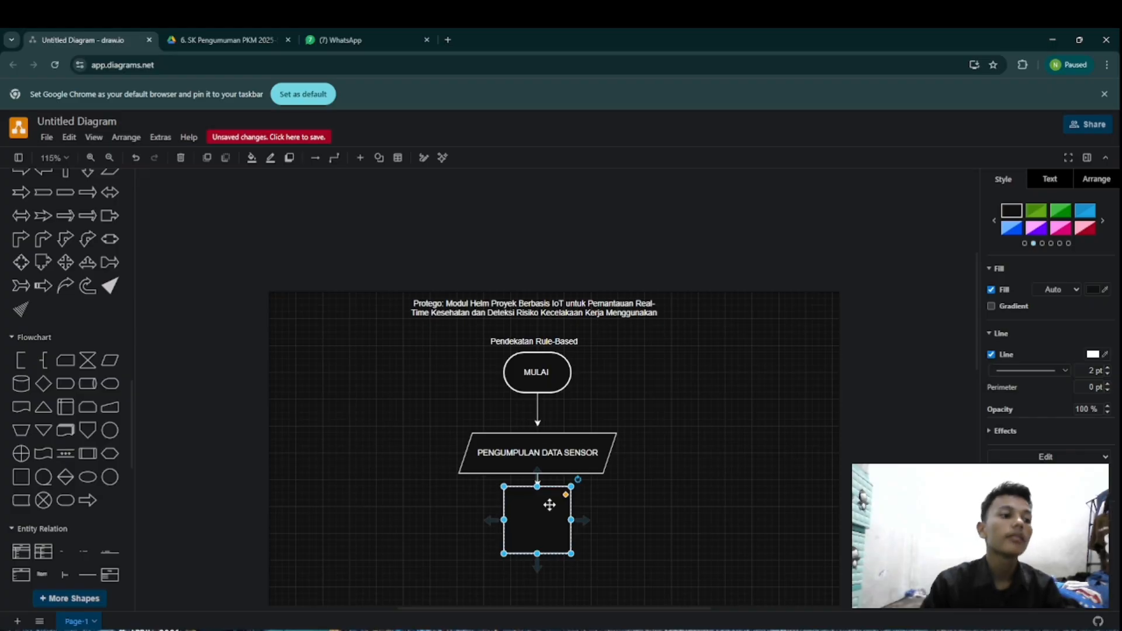
Step: Label the process box "PENGOLAHAN DATA REAL -TMIE" and resize it into a flat rectangle slightly wider than the parallelogram, centred under the arrow
type("PE")
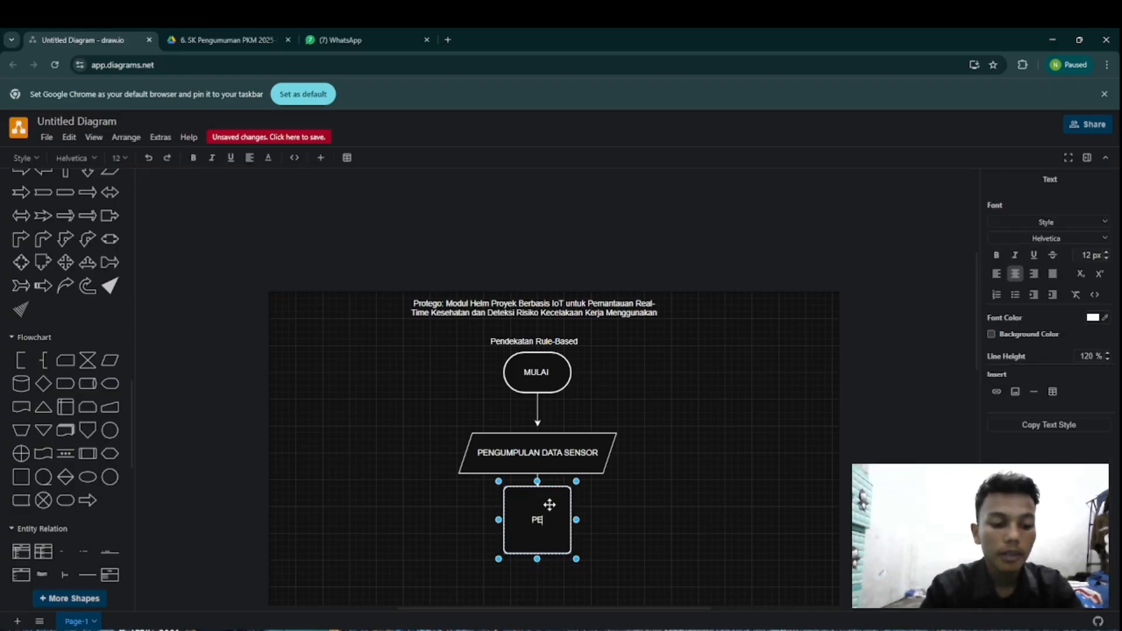
type("NGOLAHAN")
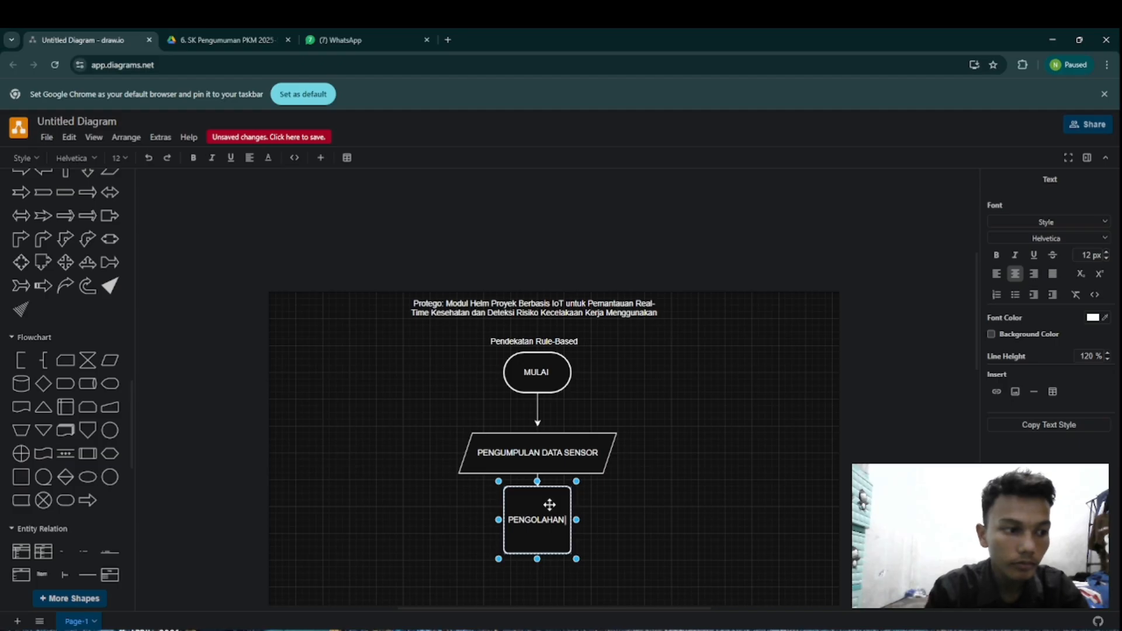
type(" DATA")
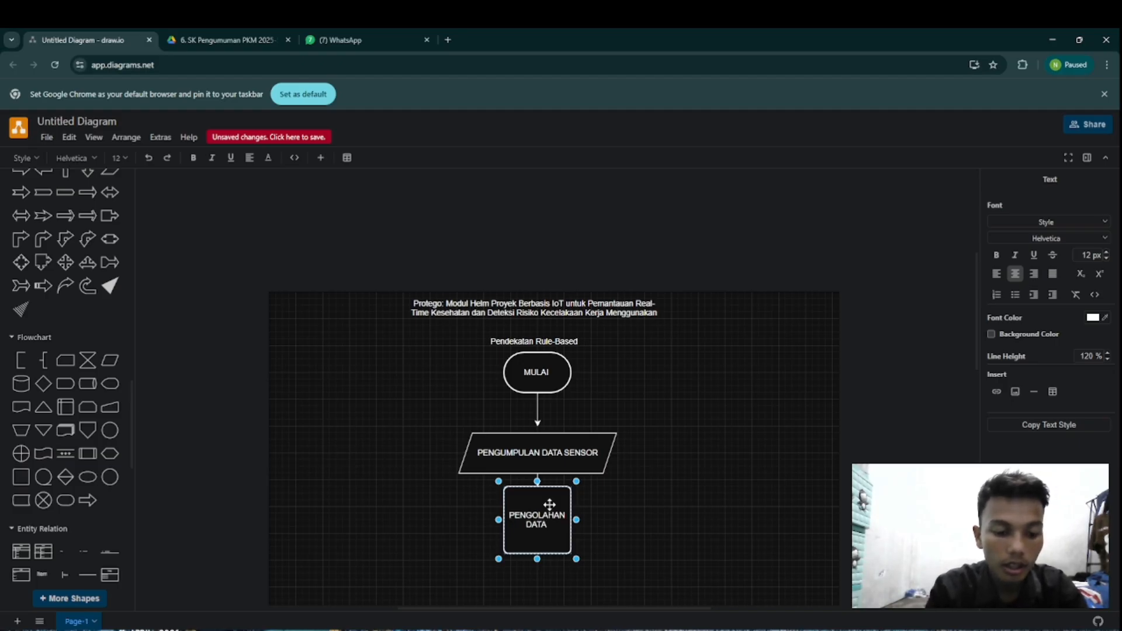
type(" R")
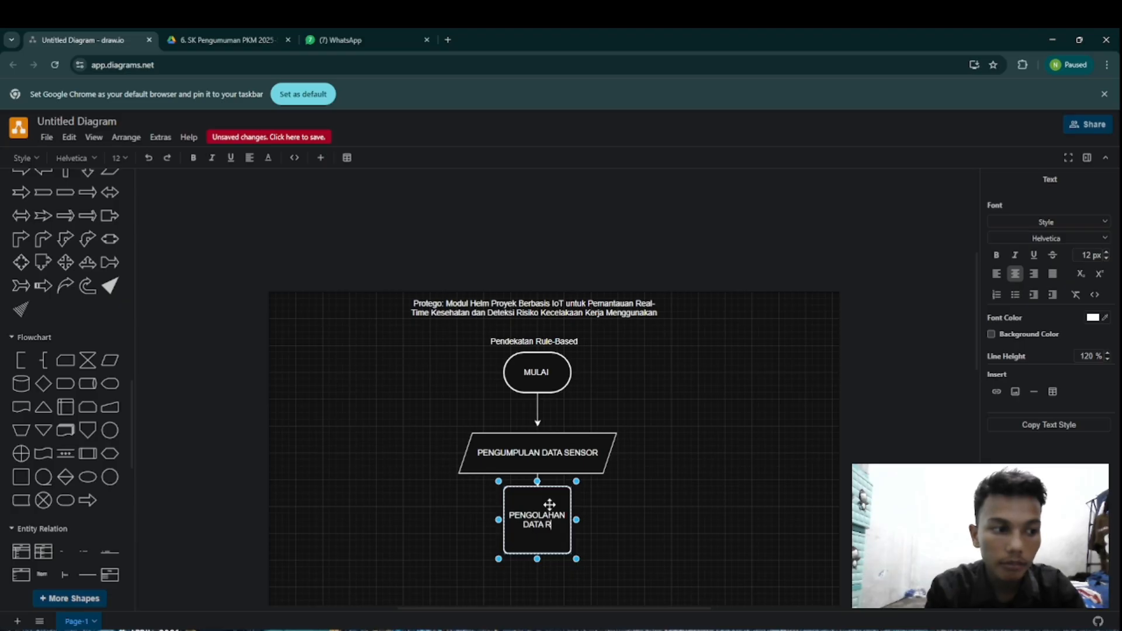
type("EAL")
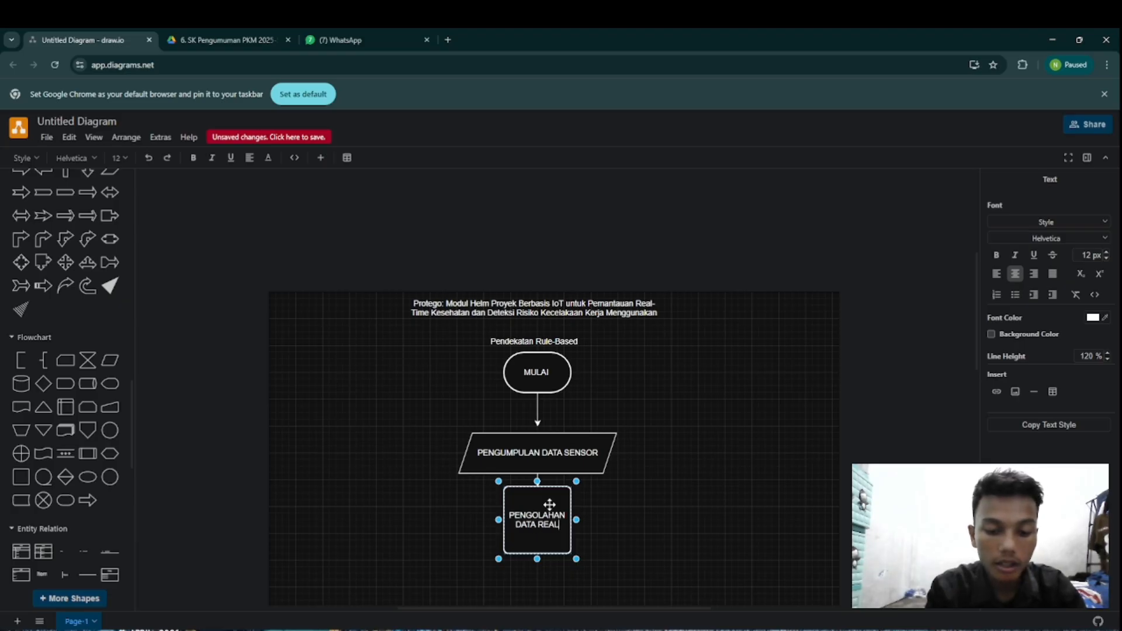
type(" -")
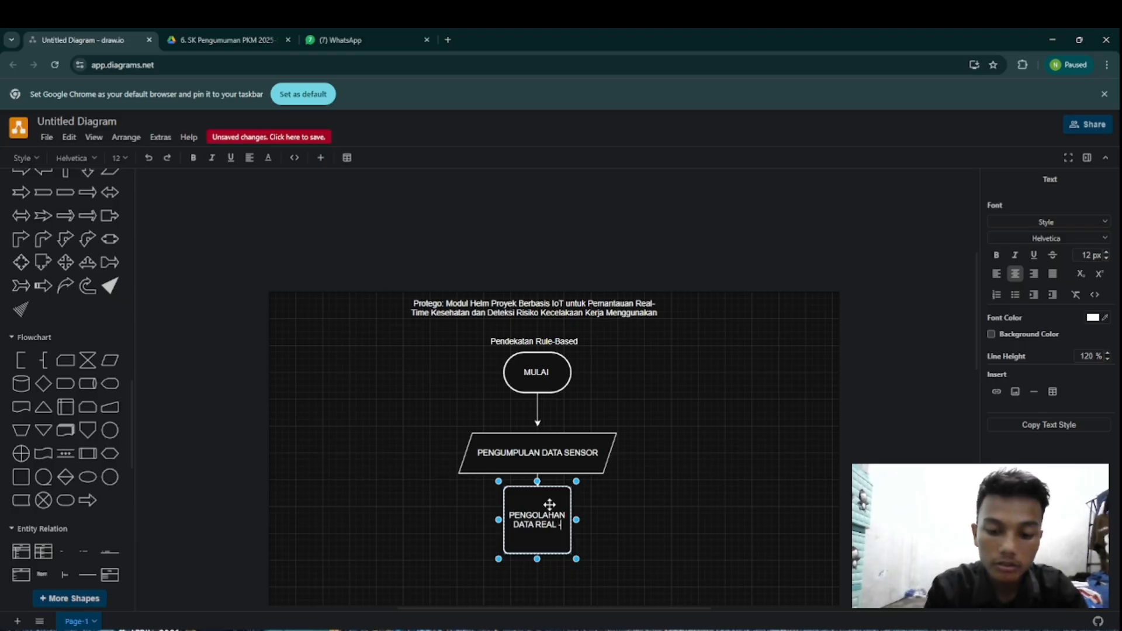
type(" TMIE")
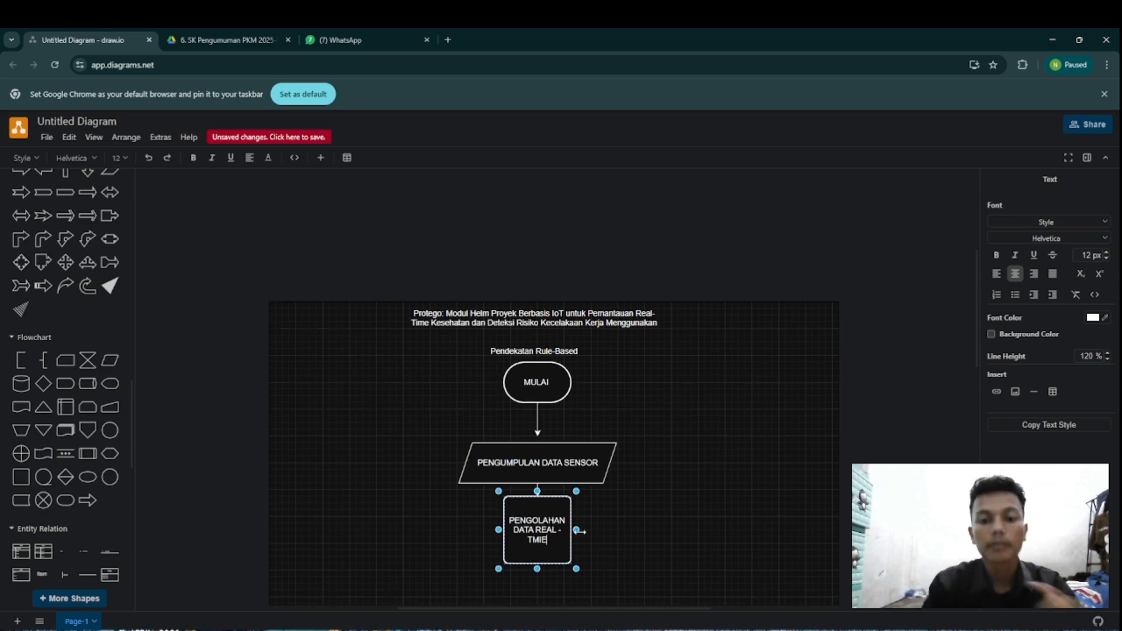
left_click_drag(577, 529, 709, 505)
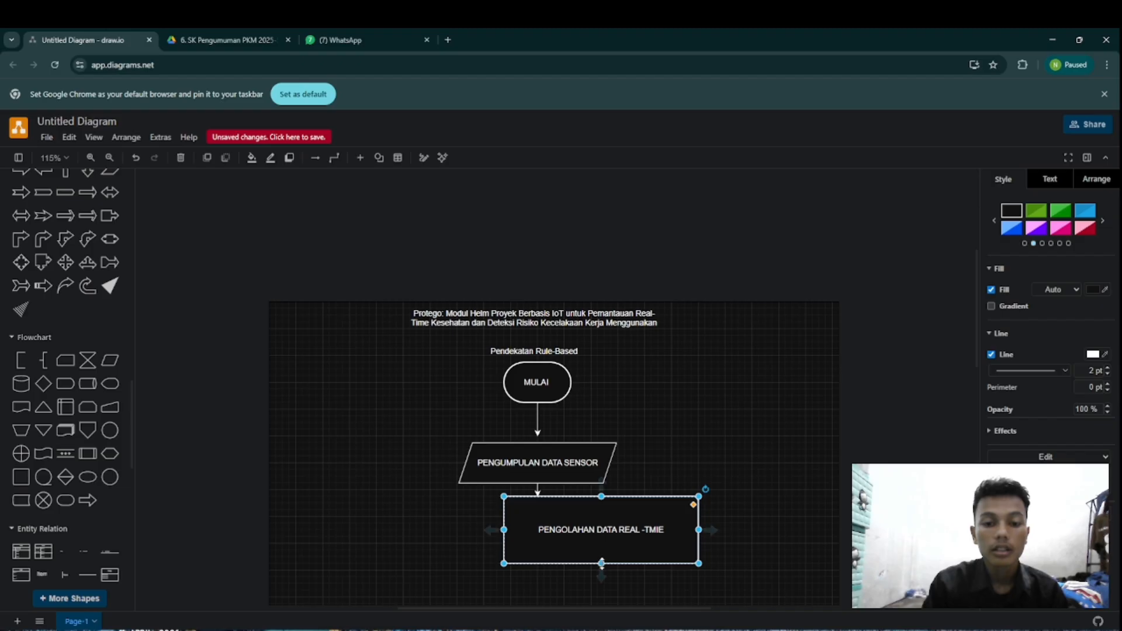
left_click_drag(601, 563, 553, 534)
Step: Draw a short connector arrow down from the PENGOLAHAN DATA box and place a Diamond from the General shapes below its tip
scroll(711, 506, "down", 4)
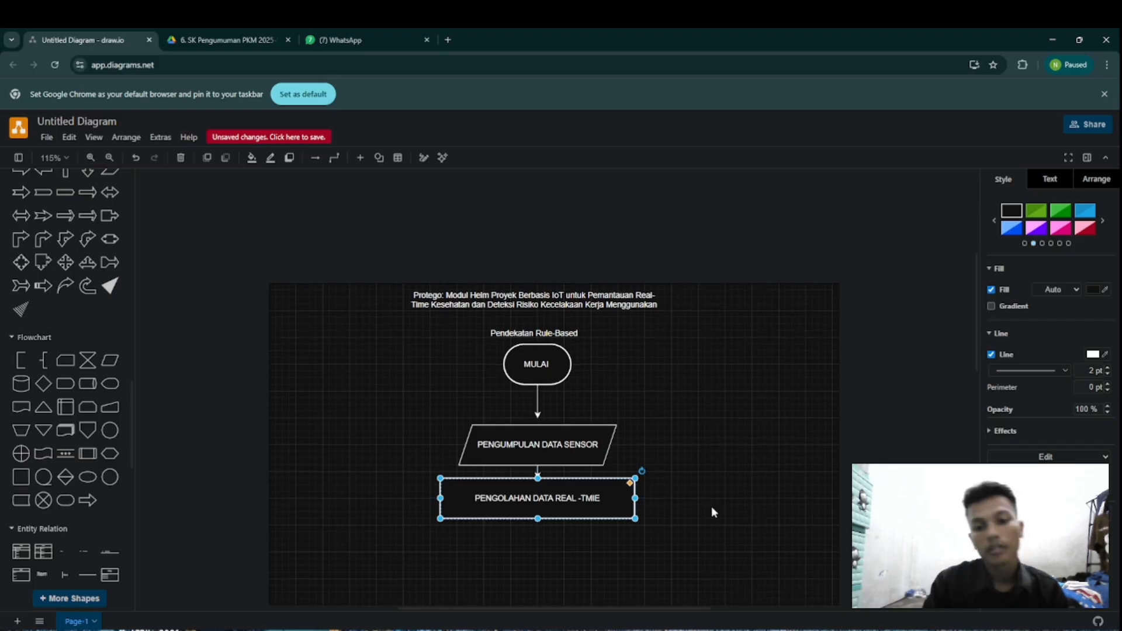
left_click_drag(537, 433, 537, 453)
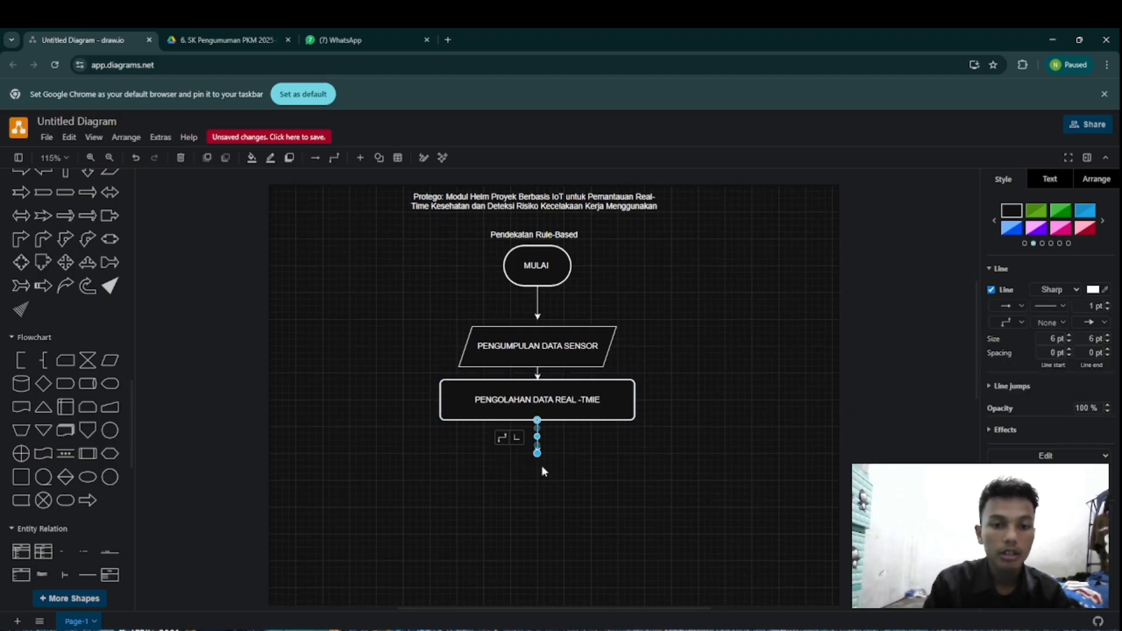
scroll(103, 414, "up", 4)
scroll(103, 414, "down", 3)
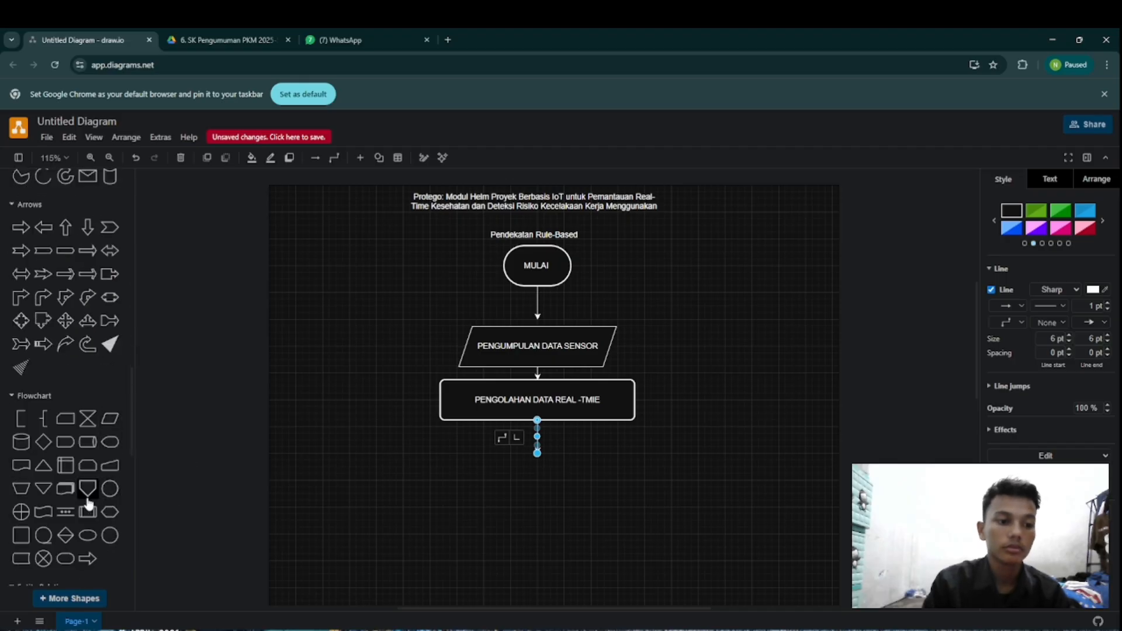
scroll(88, 496, "up", 3)
scroll(87, 497, "up", 10)
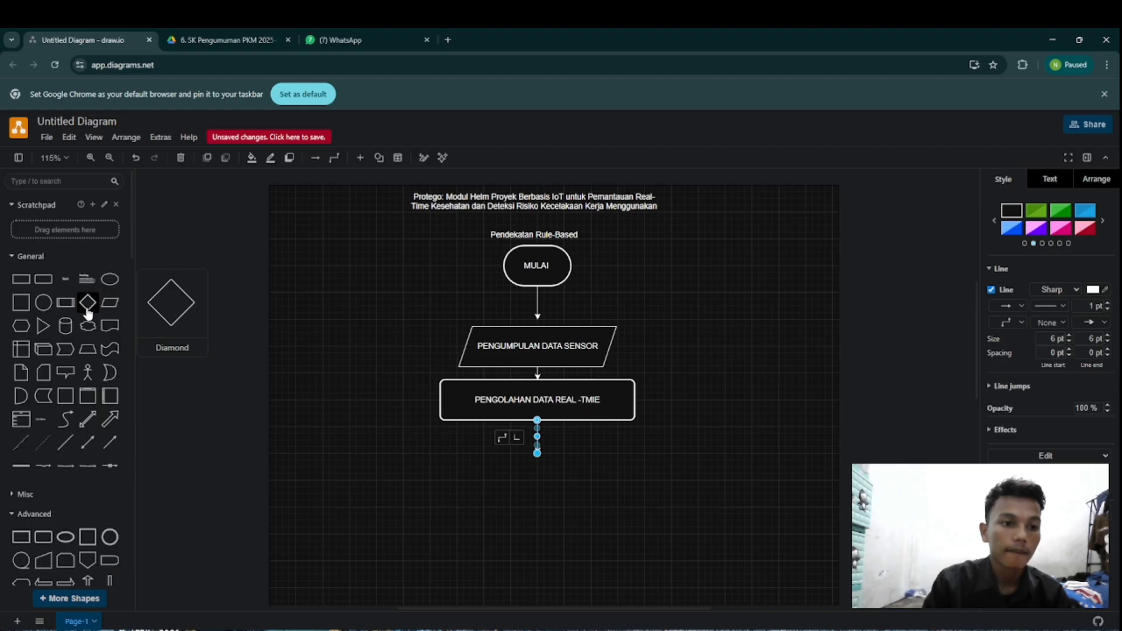
left_click_drag(88, 302, 513, 463)
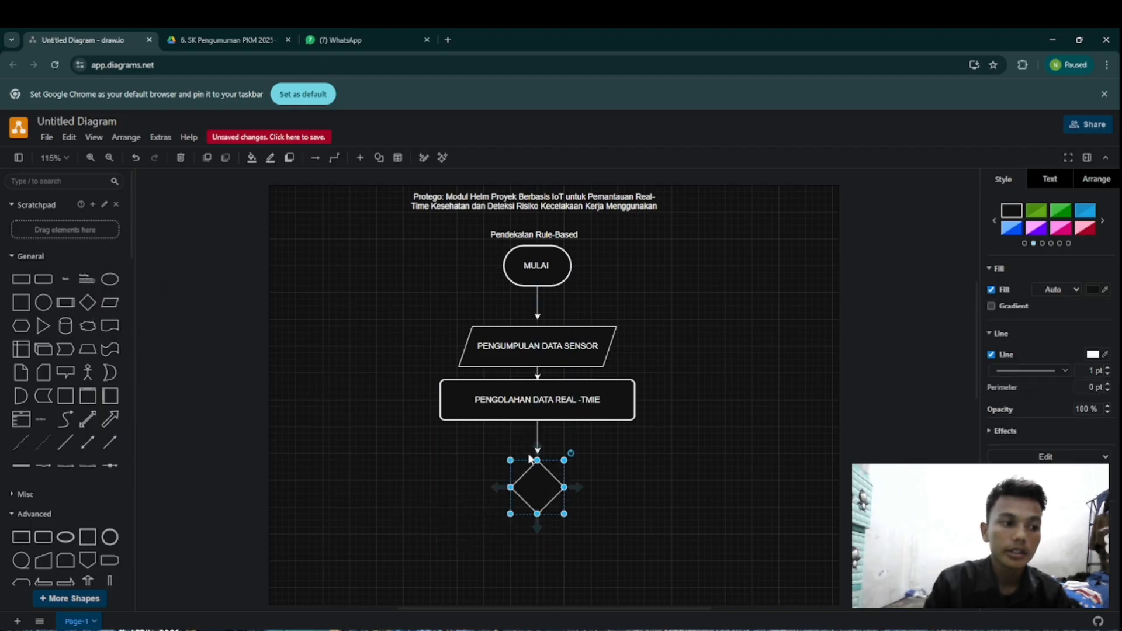
Step: Label the diamond "ANALISIS RULE BASED"
double_click(541, 482)
type("ANA")
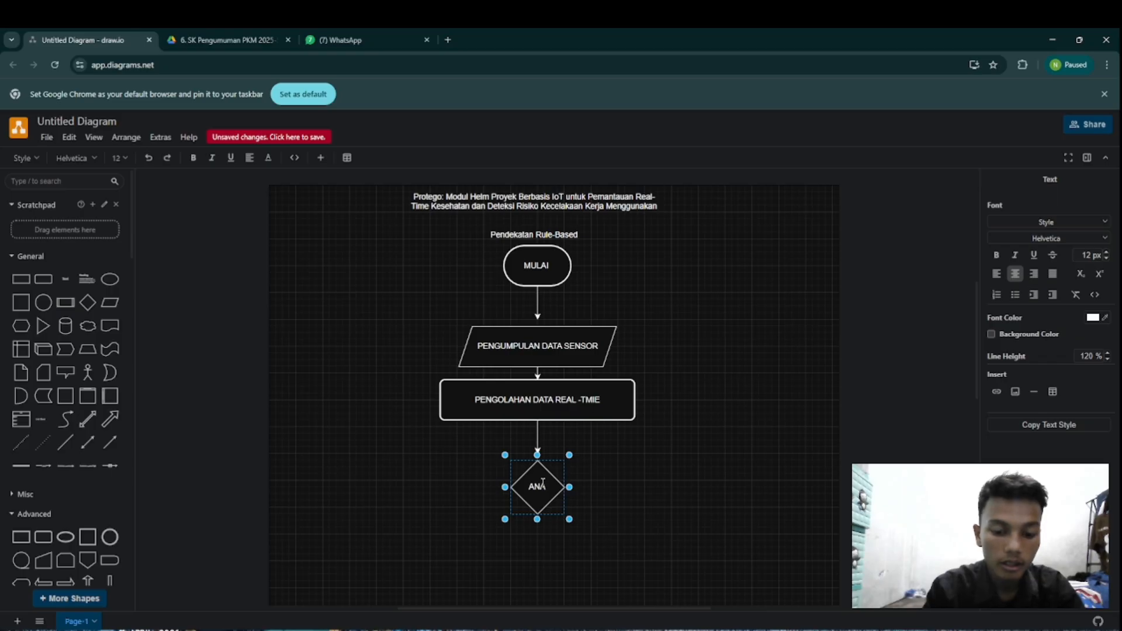
type("LISIS")
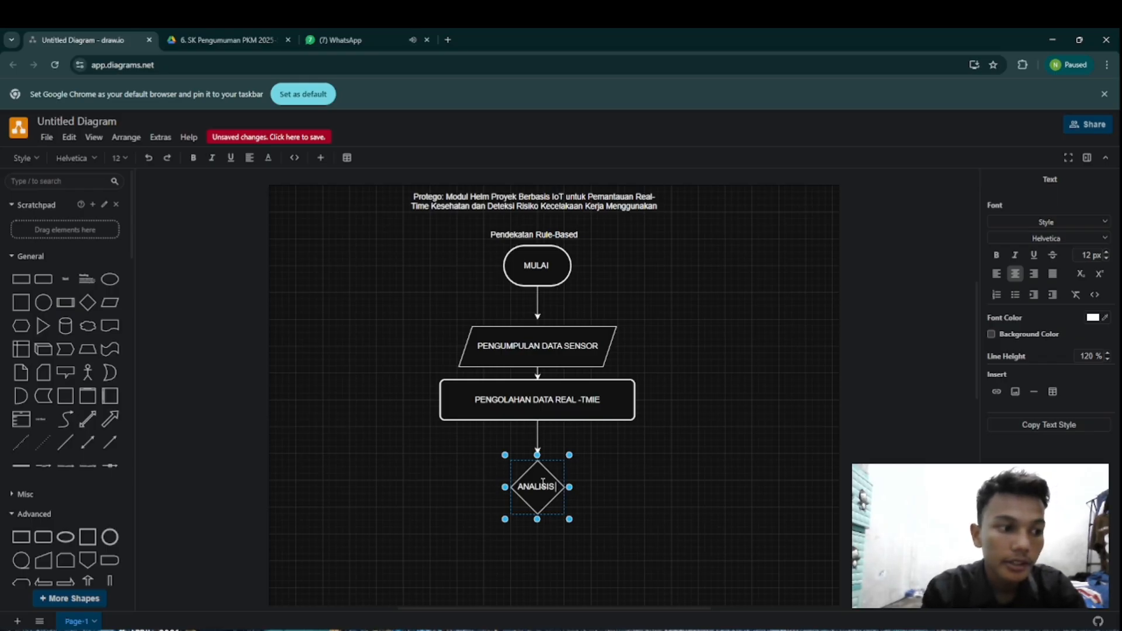
type("RUL")
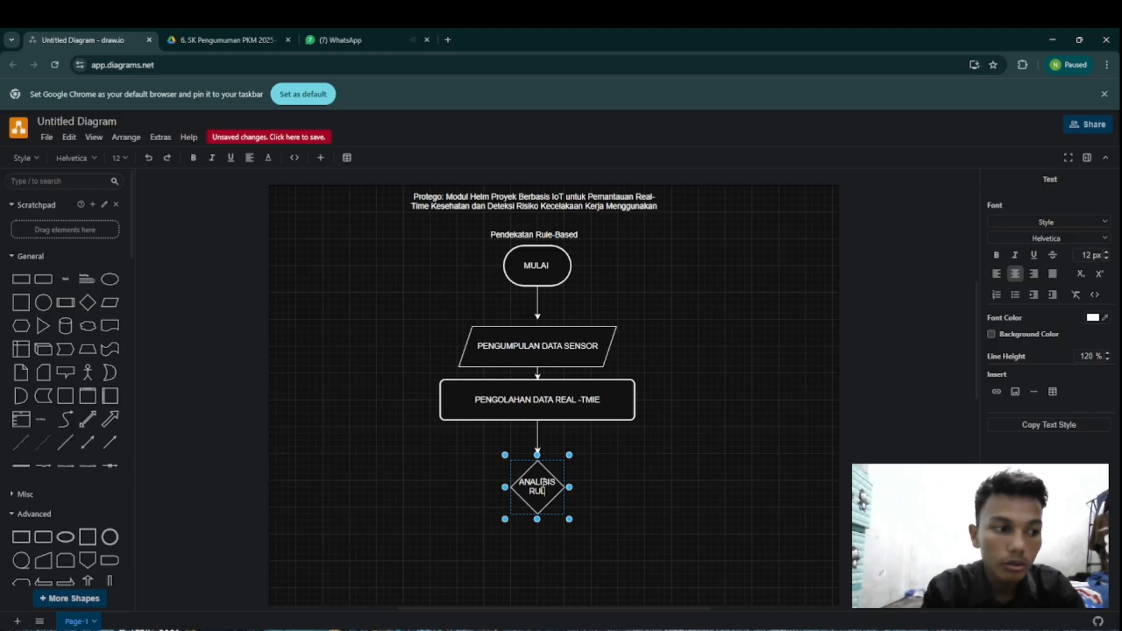
type("E")
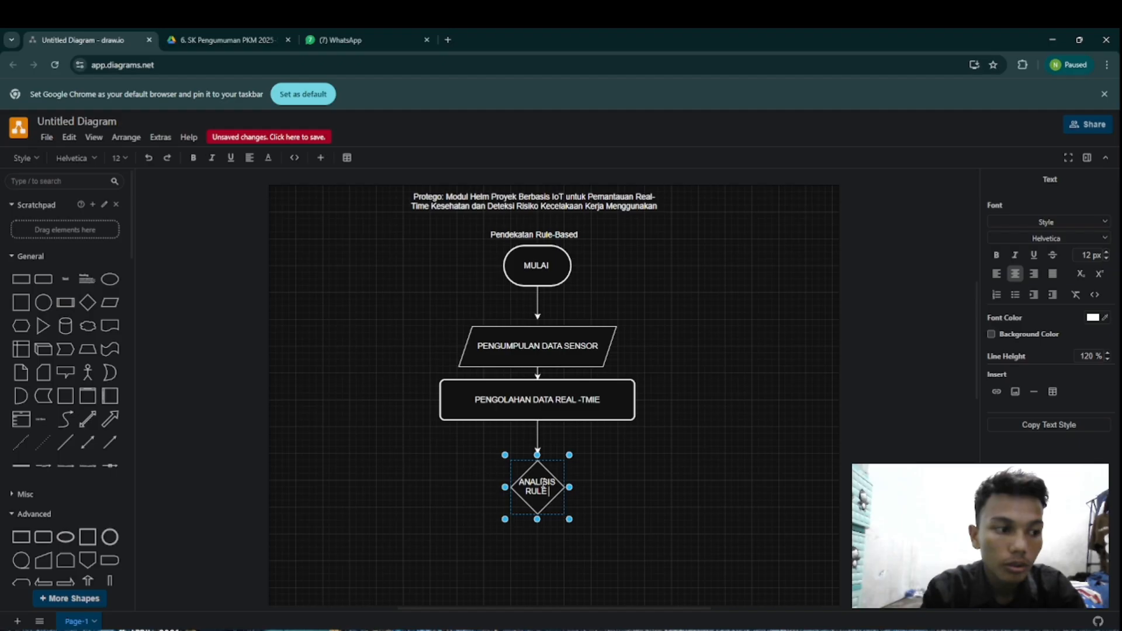
type(" BAS")
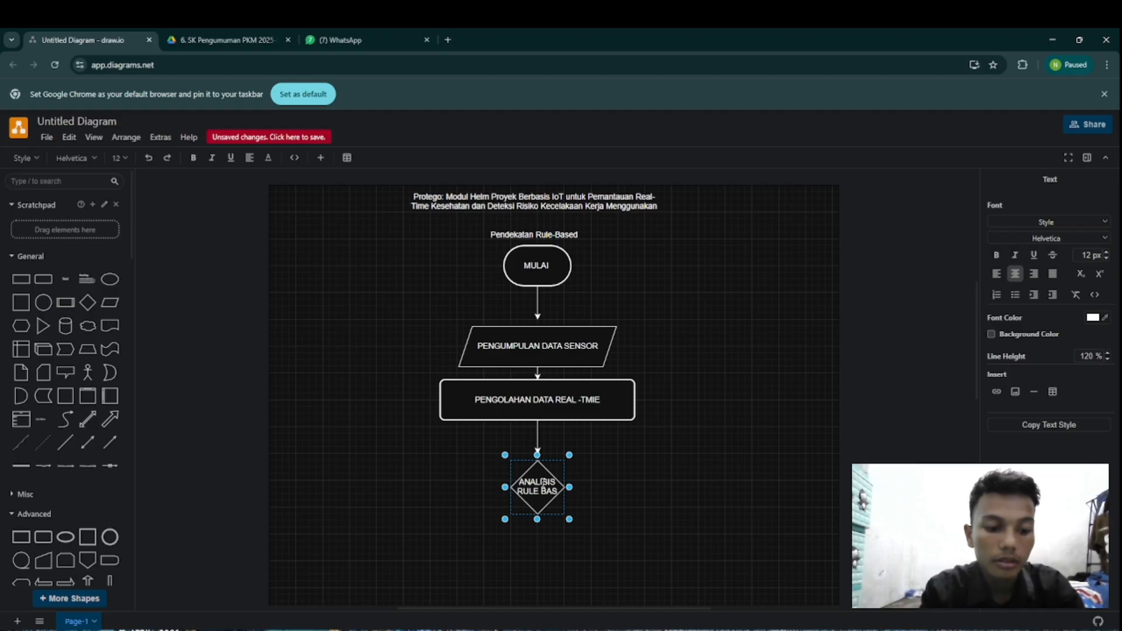
type("ED")
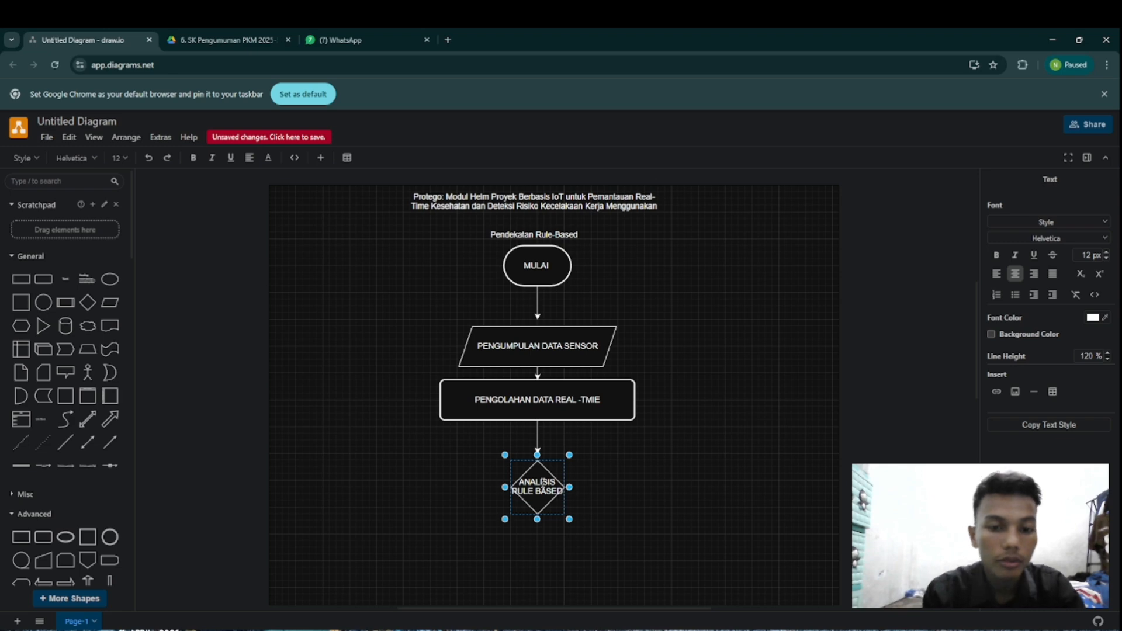
left_click(595, 495)
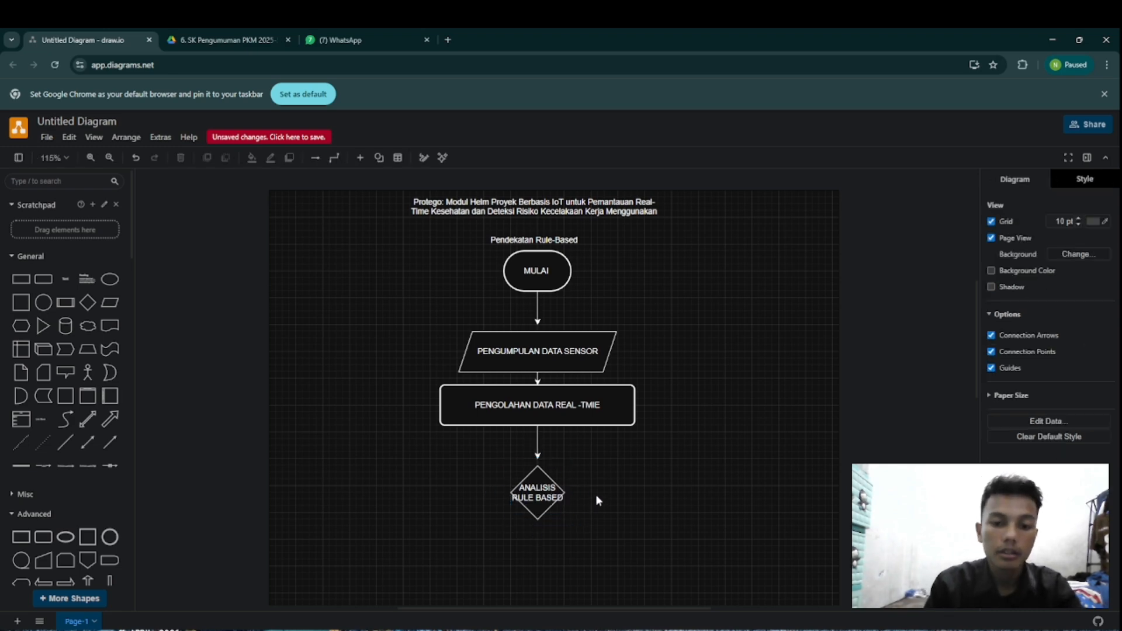
Step: Enlarge the ANALISIS RULE BASED diamond until its label fits on one line and centre it under the incoming arrow
left_click(537, 482)
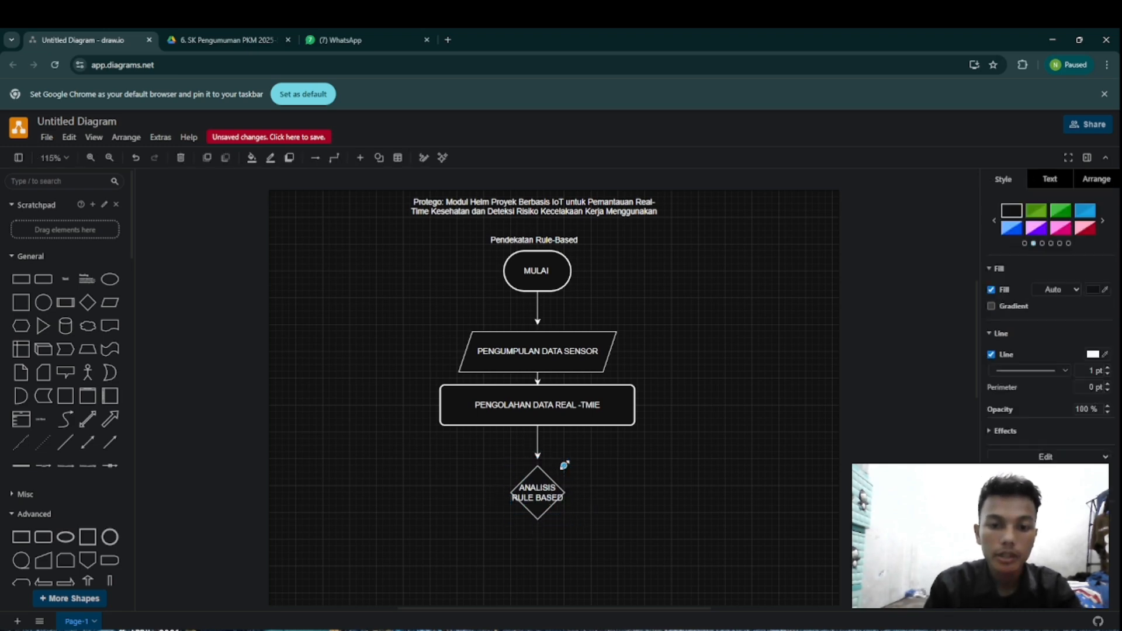
left_click_drag(564, 466, 666, 456)
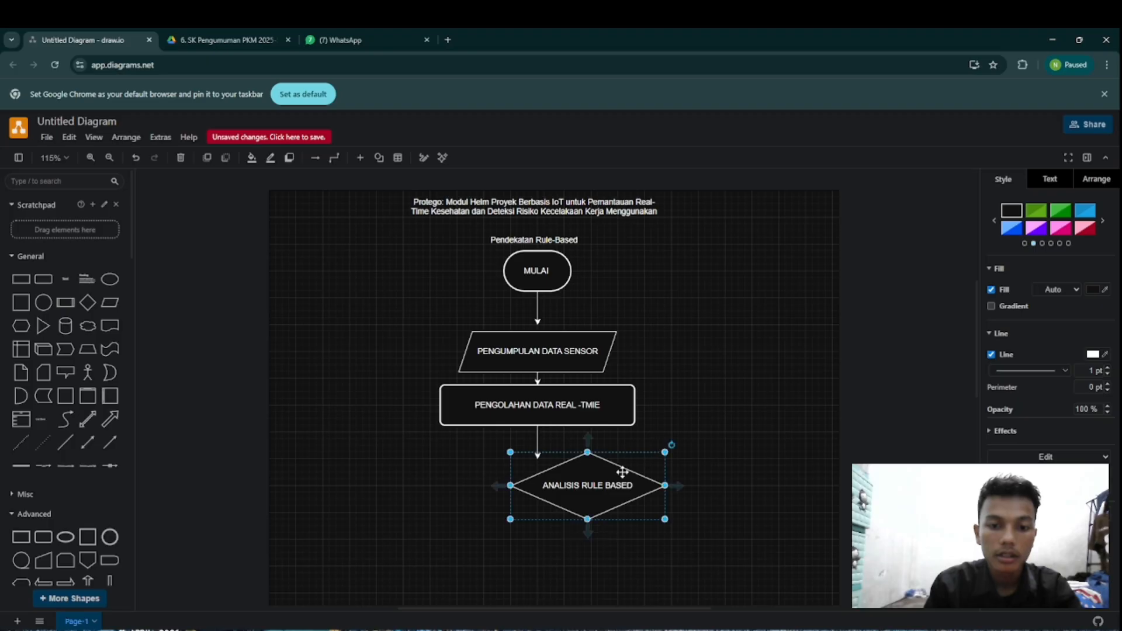
left_click_drag(605, 490, 555, 492)
left_click(694, 453)
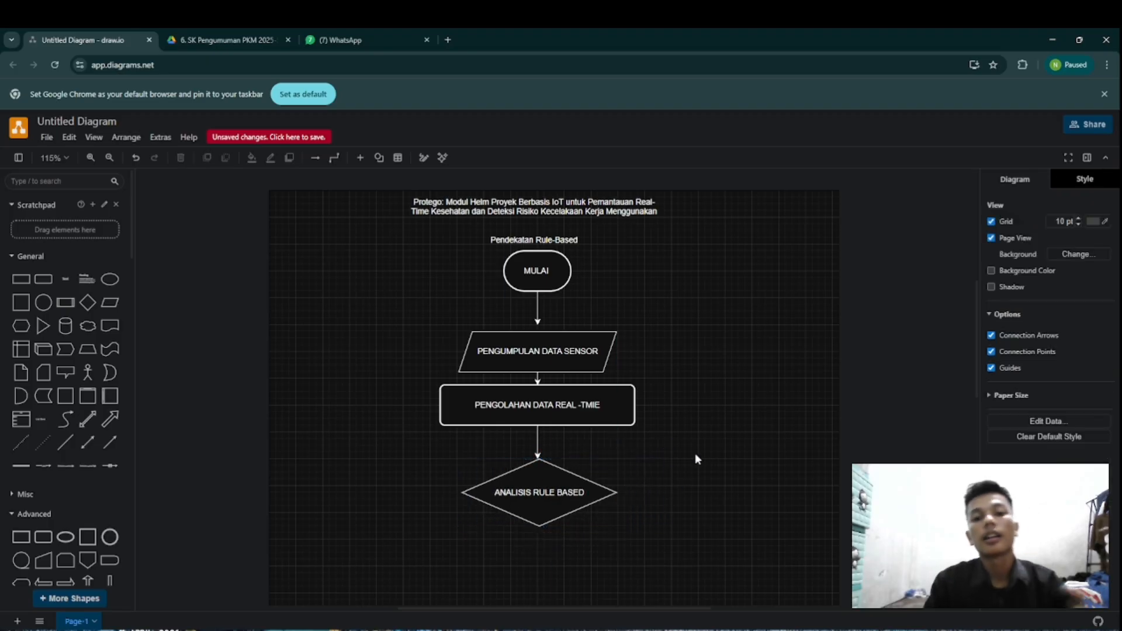
Step: Draw an elbow connector from the diamond's left corner that runs out to the left and bends straight down
scroll(684, 448, "down", 3)
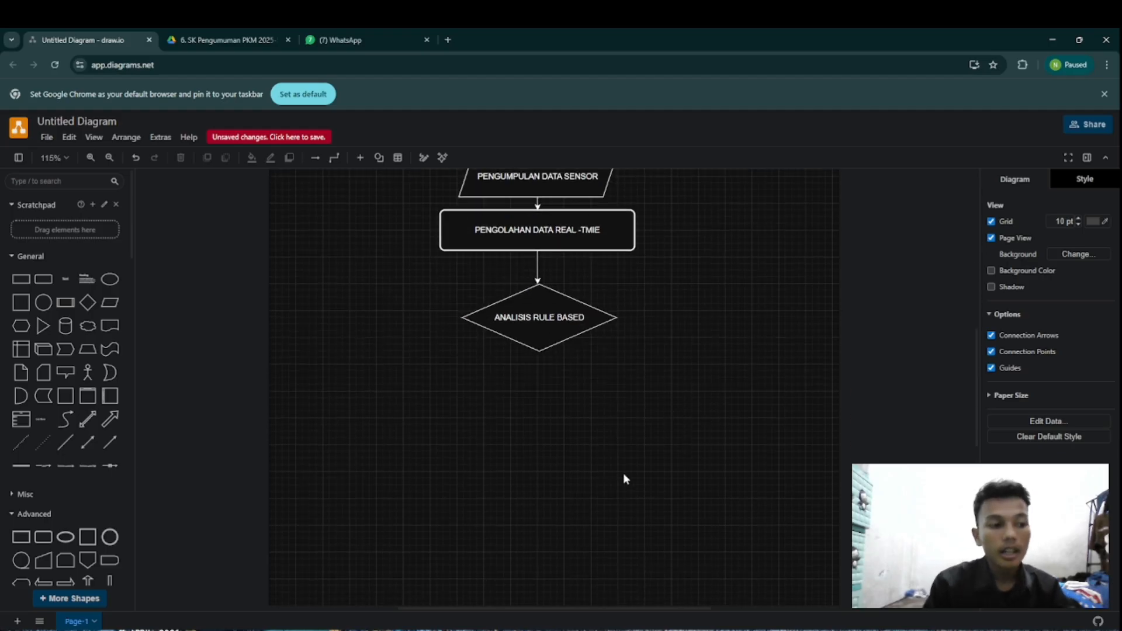
left_click(535, 338)
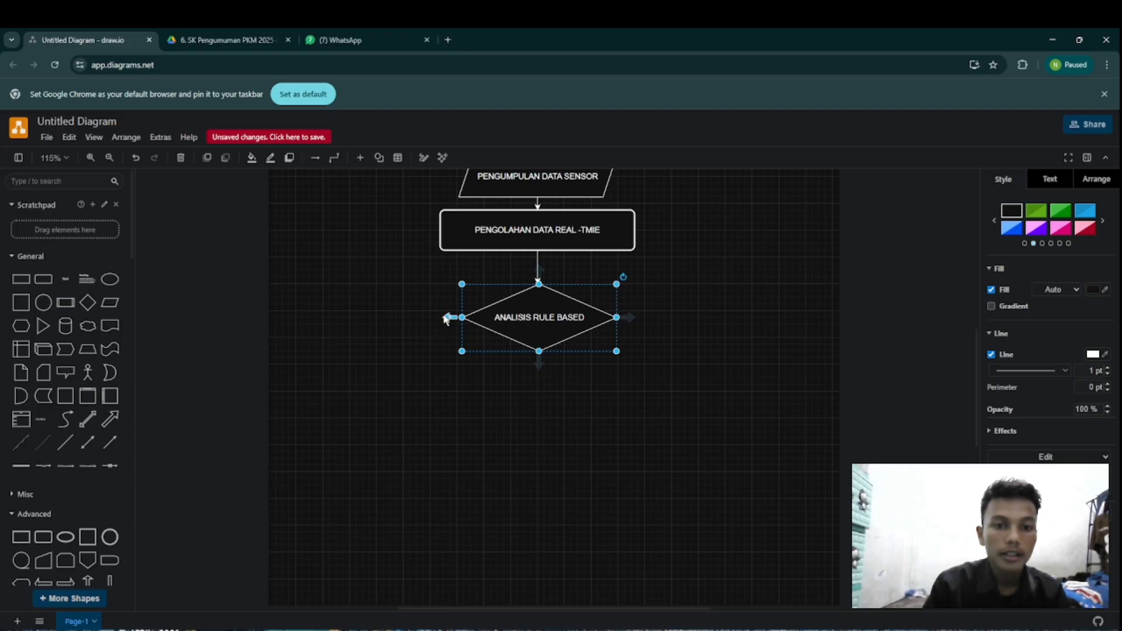
mouse_move(448, 318)
left_click_drag(448, 317, 355, 397)
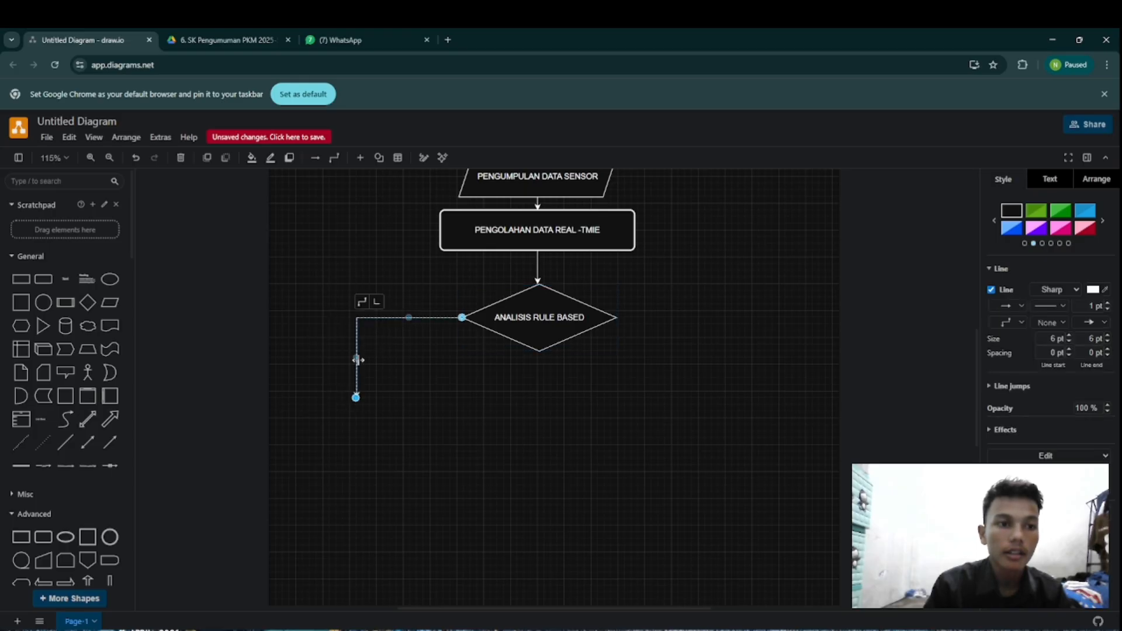
Step: Try to add a text element reading "KONDISI NORMAL" at the end of the diamond's left connector
left_click(364, 304)
left_click(66, 278)
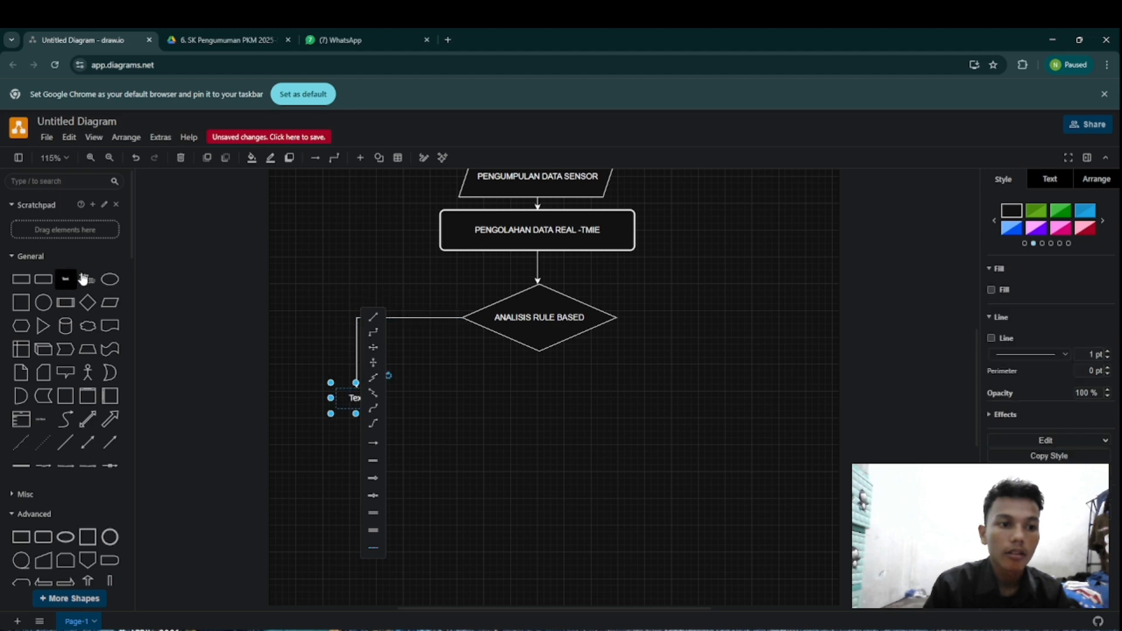
left_click(335, 407)
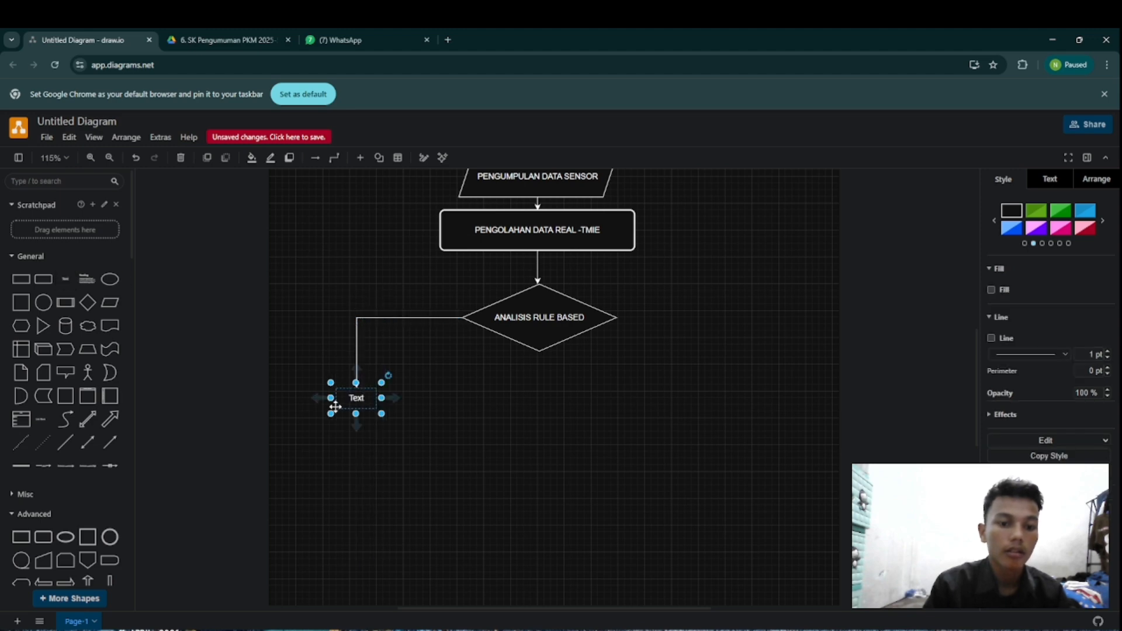
type("KON")
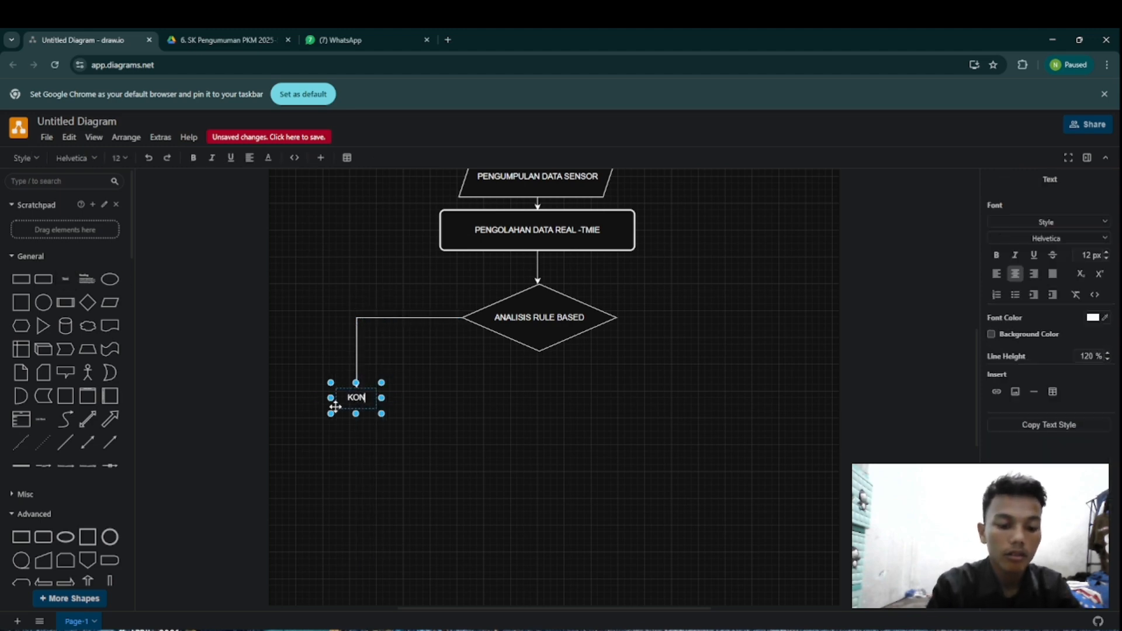
type("DISI")
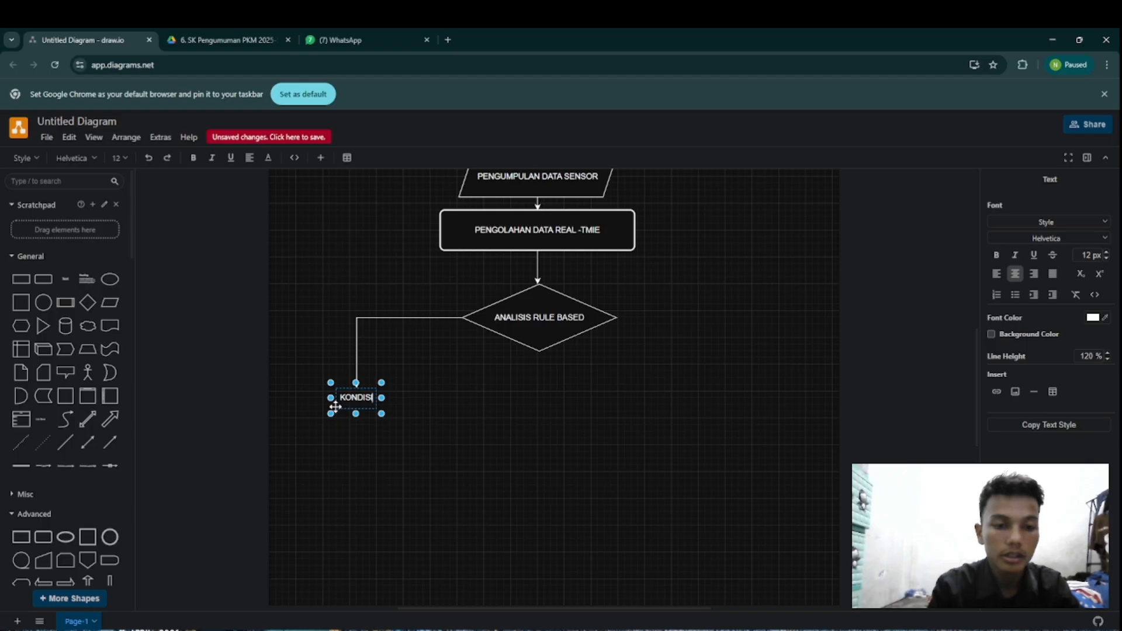
type(" N")
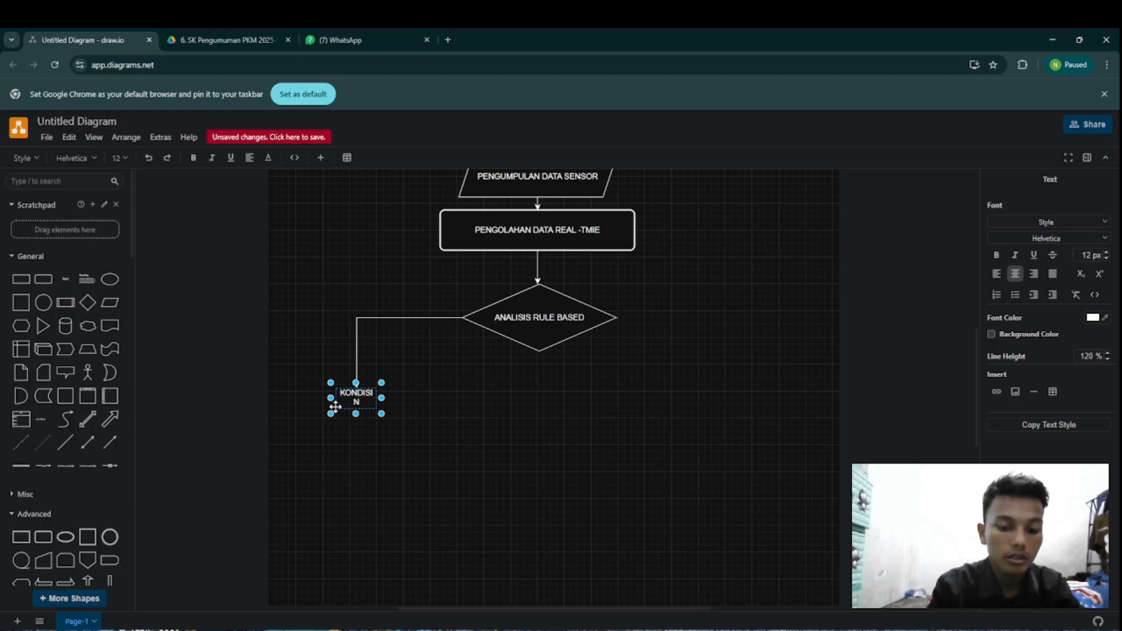
type("ORMAL")
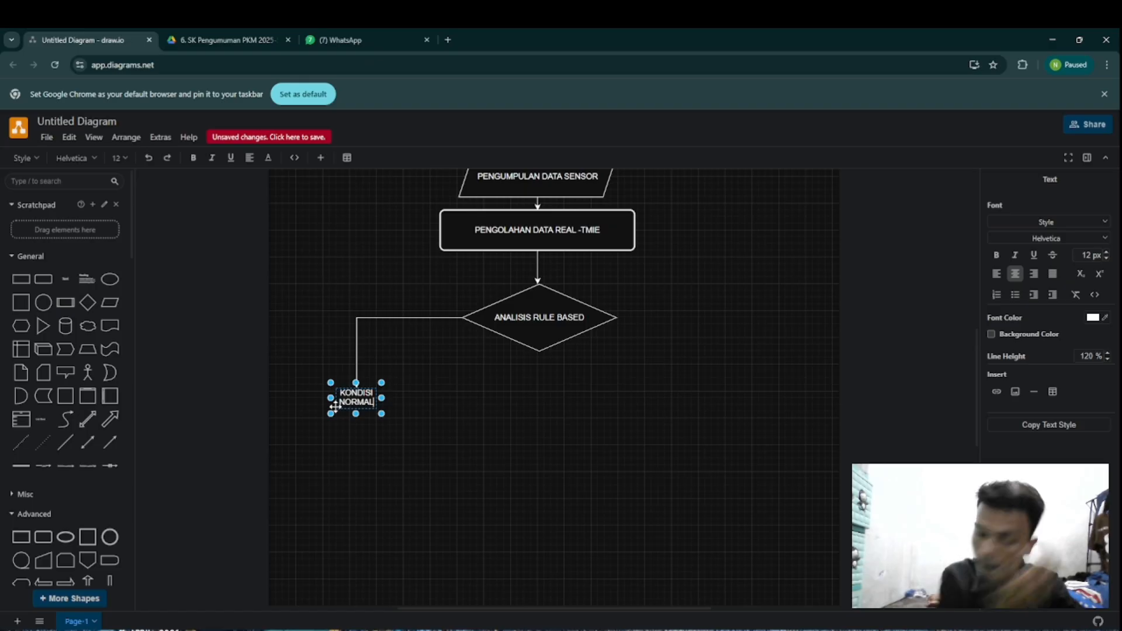
Step: Try to shift the KONDISI NORMAL text slightly right and up at the connector's tip
left_click(426, 390)
left_click(358, 406)
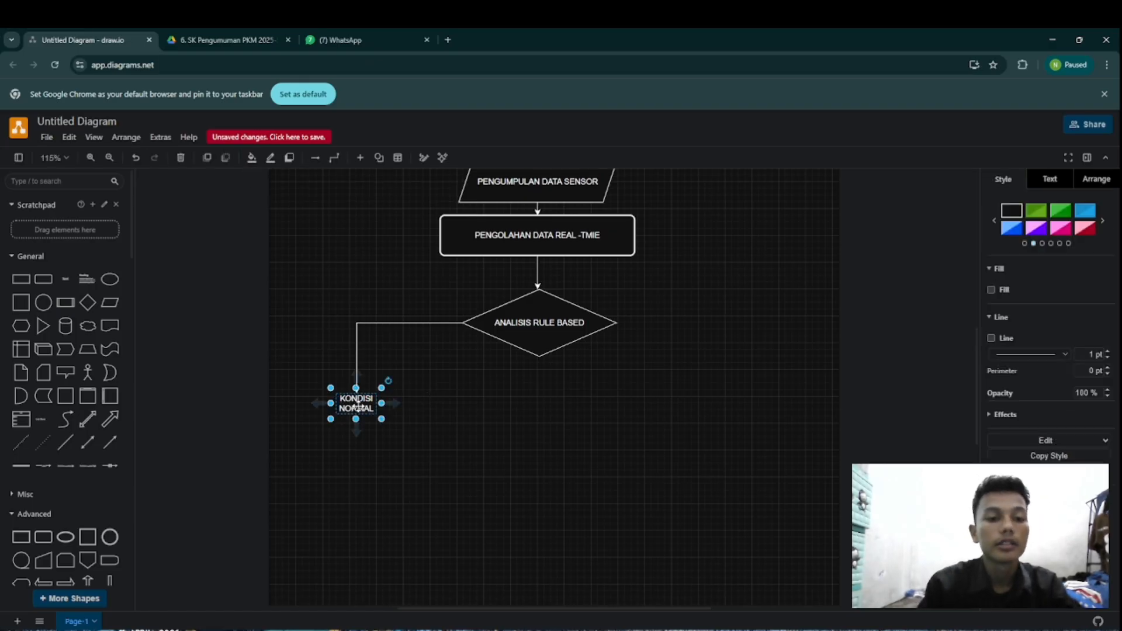
mouse_move(358, 406)
left_mouse_down()
mouse_move(378, 344)
mouse_move(361, 401)
left_mouse_up()
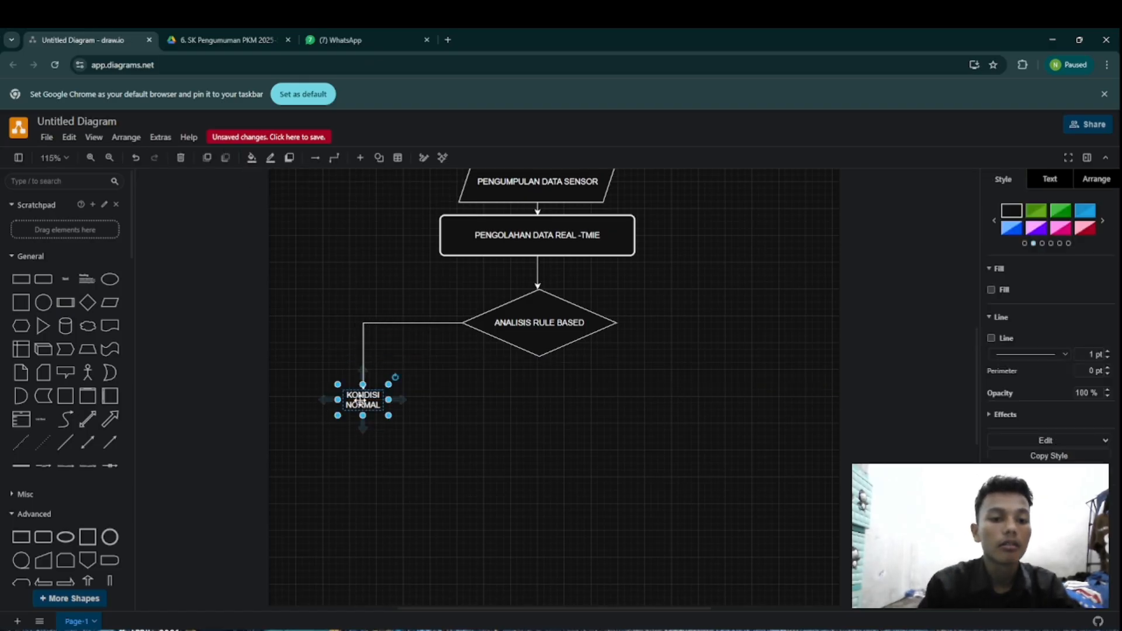
double_click(360, 401)
left_click(443, 391)
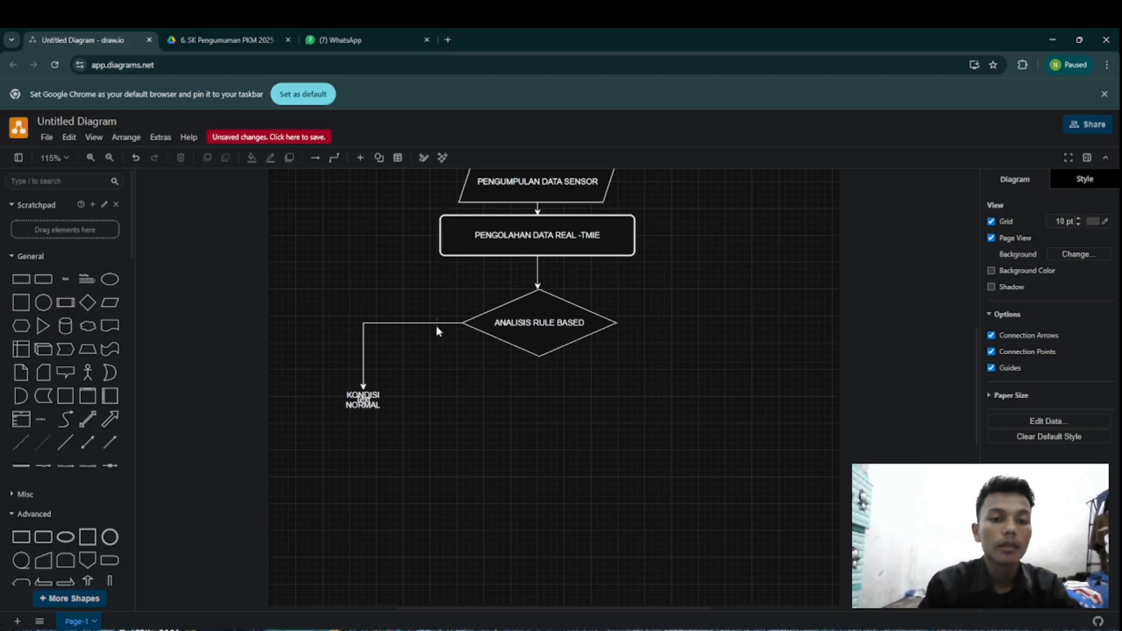
Step: Undo the move and the insertion of the KONDISI NORMAL text, back to the bare left connector
key("ctrl+z")
key("ctrl+z")
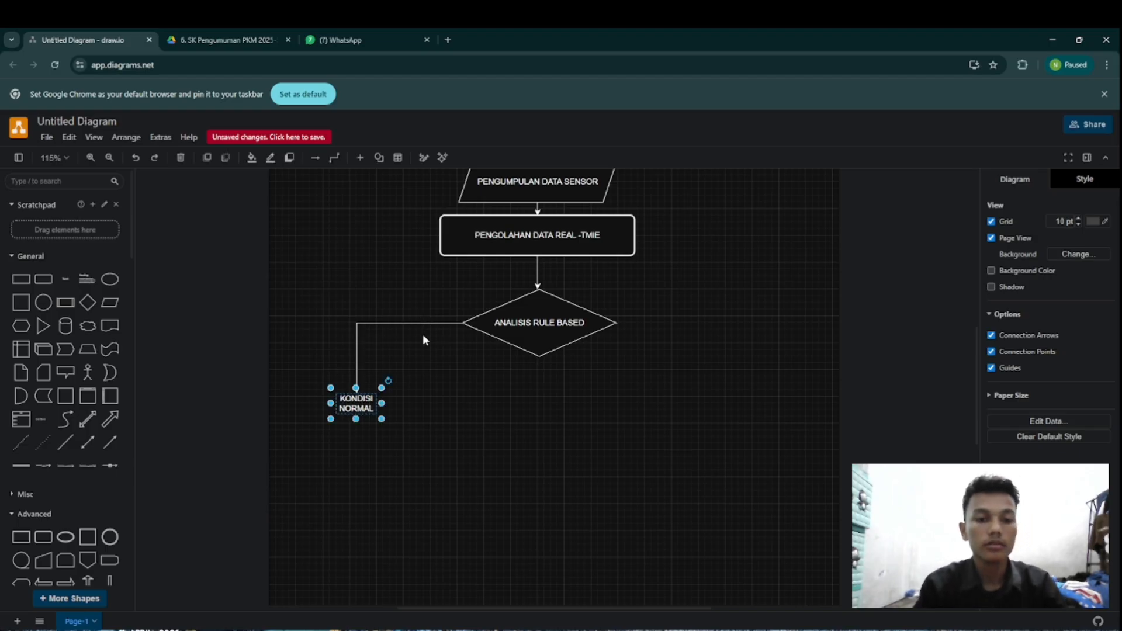
key("ctrl+z")
key("ctrl+z")
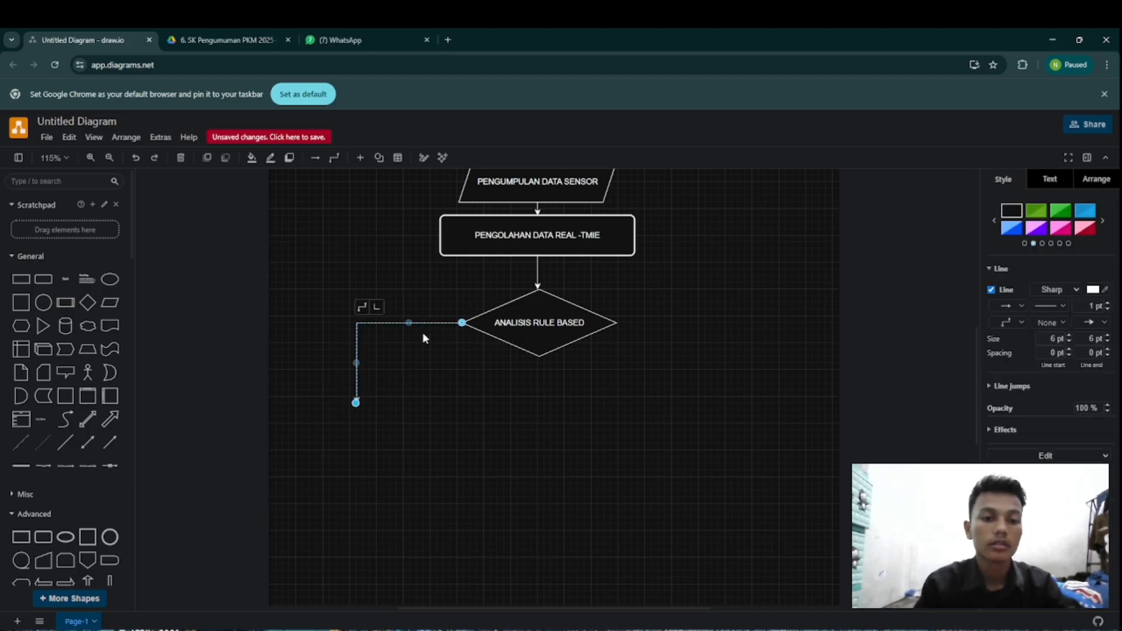
Step: Add a free-standing text label "KONDISI NORMAL" just above the horizontal part of the diamond's left connector
left_click(309, 335)
left_click(68, 292)
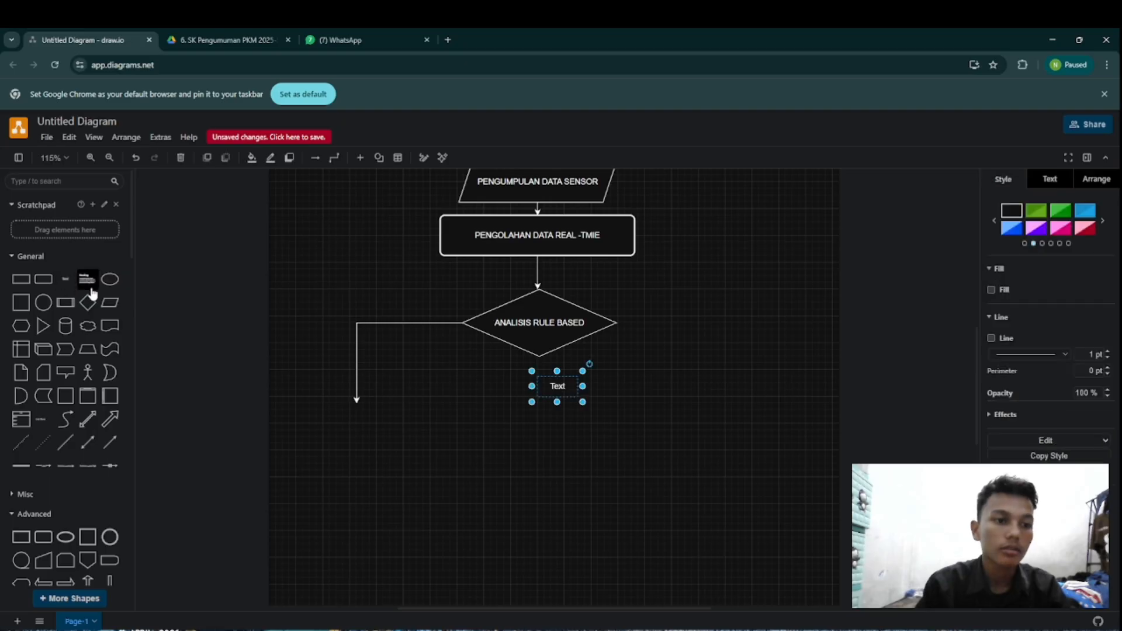
left_click_drag(561, 384, 380, 318)
type("KO")
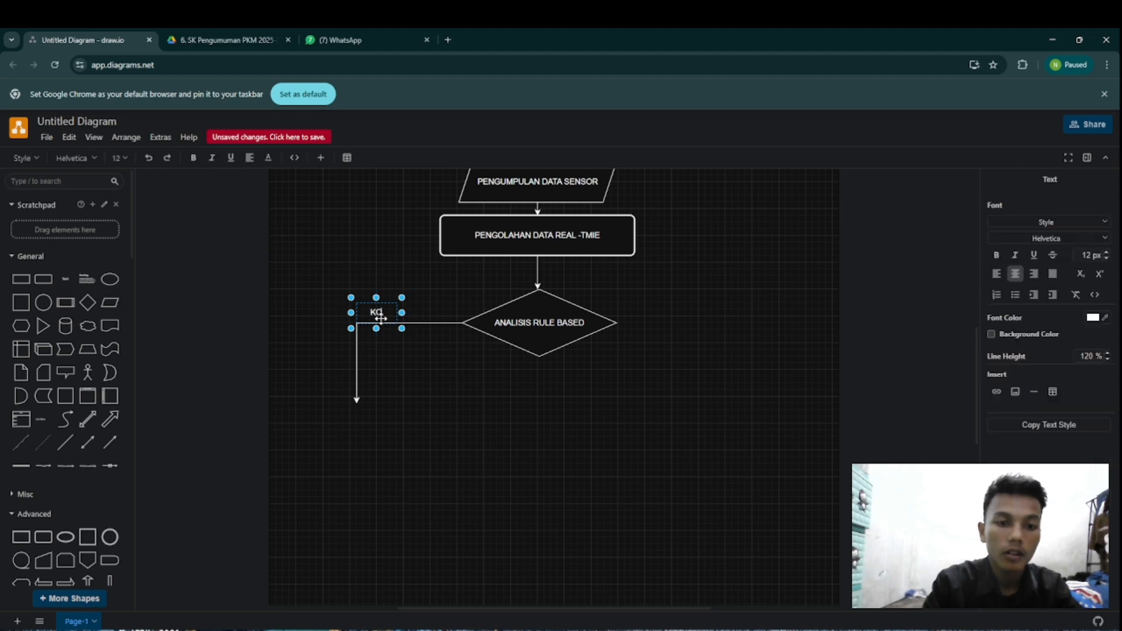
type("NDISI")
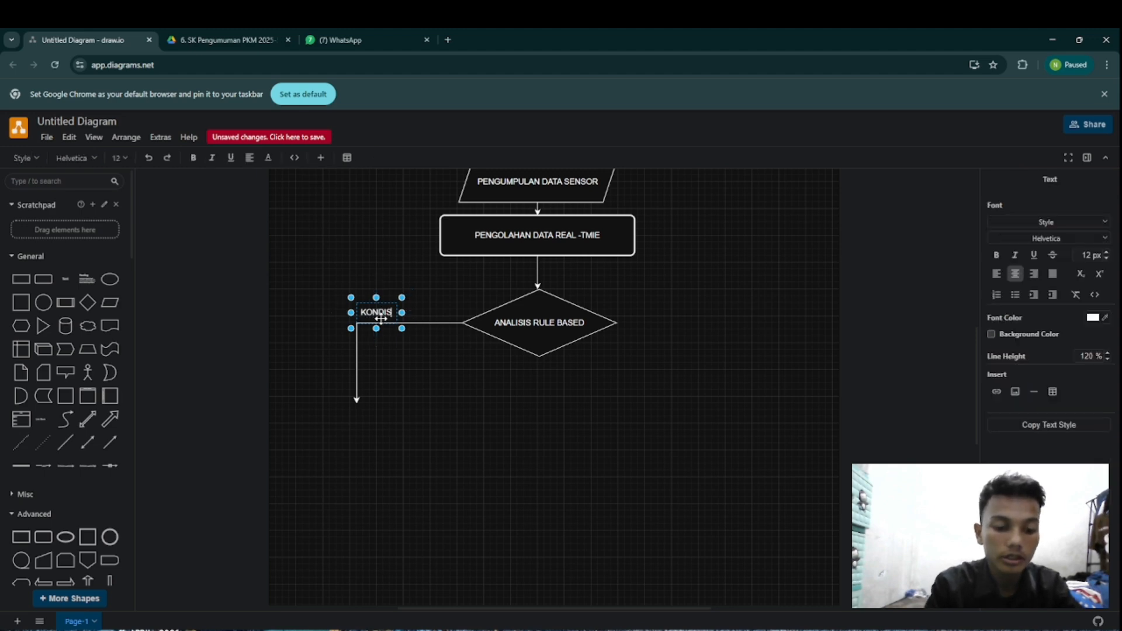
type(" NOR")
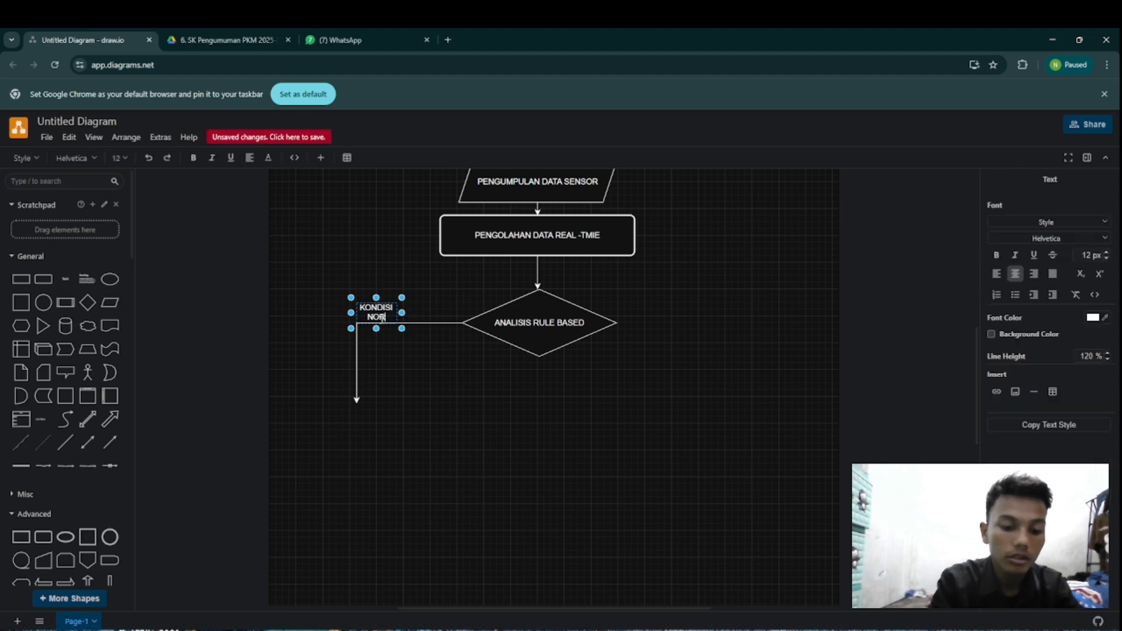
type("MAL")
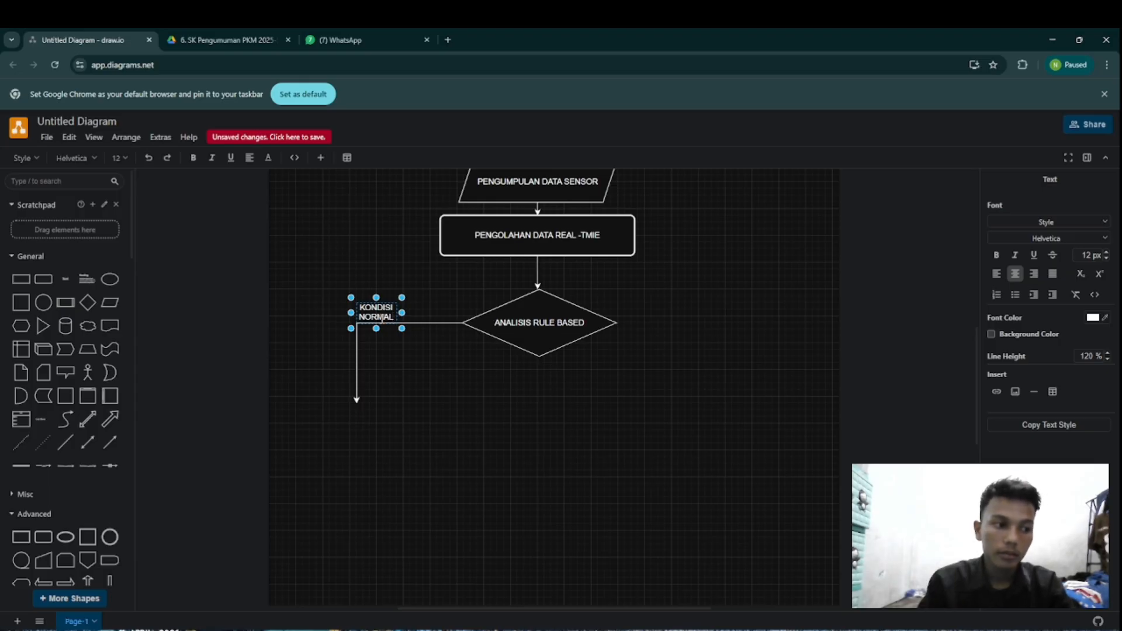
Step: Draw a short connector arrow straight down from the bottom corner of the ANALISIS RULE BASED diamond
scroll(460, 436, "up", 1)
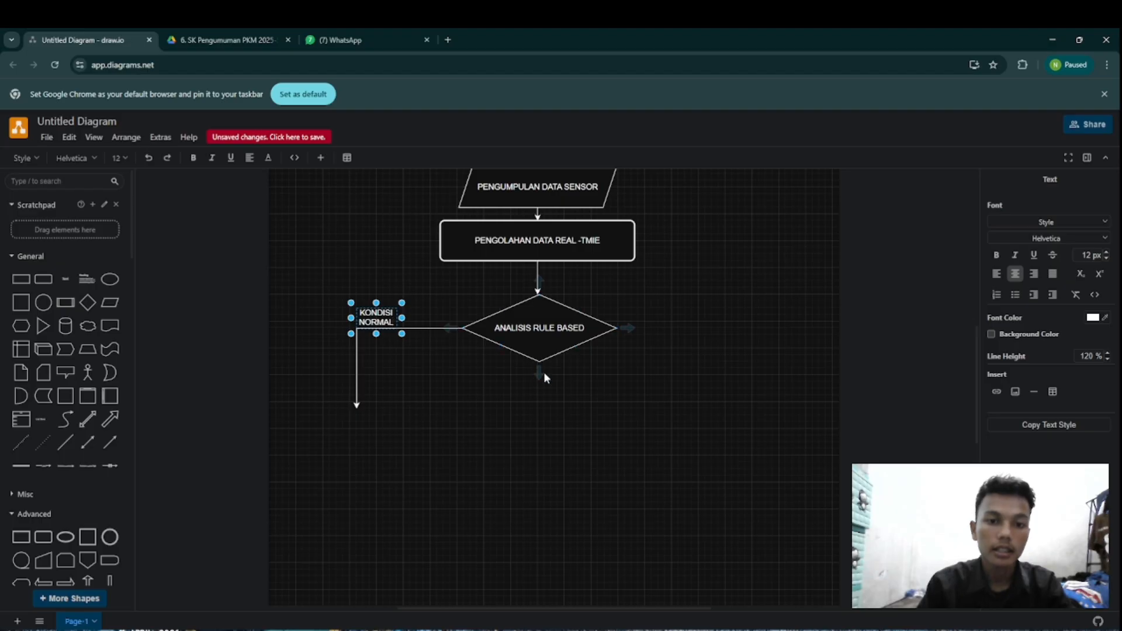
left_click_drag(539, 377, 539, 410)
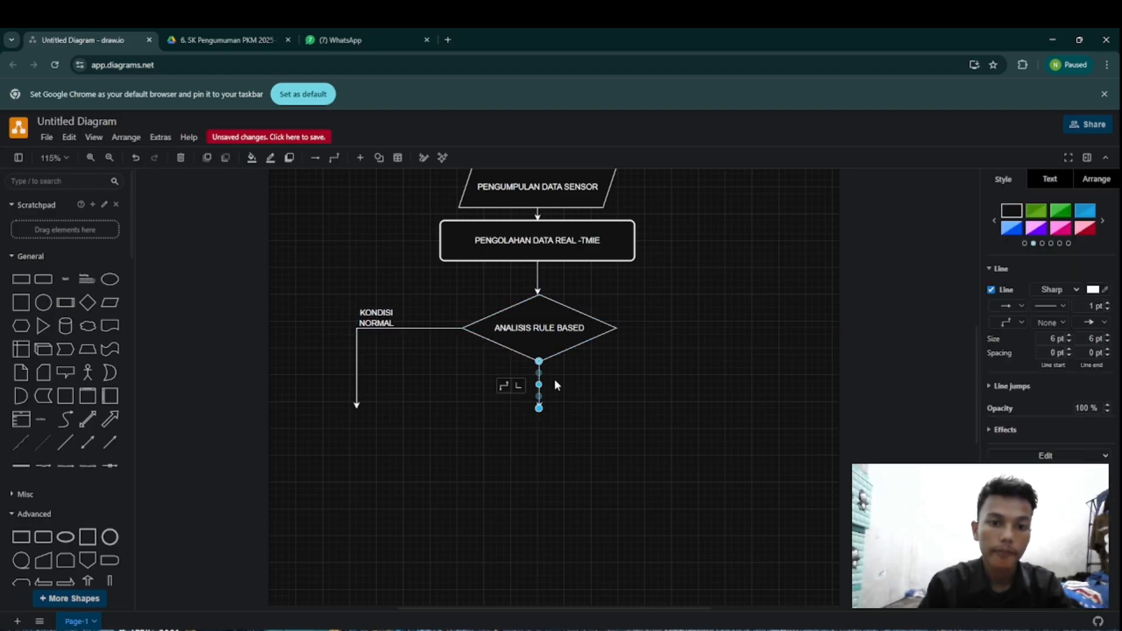
left_click(554, 378)
Step: Add a two-line text label "PERINGATAN MODERAT" beside the arrow below the diamond
left_click_drag(65, 279, 557, 384)
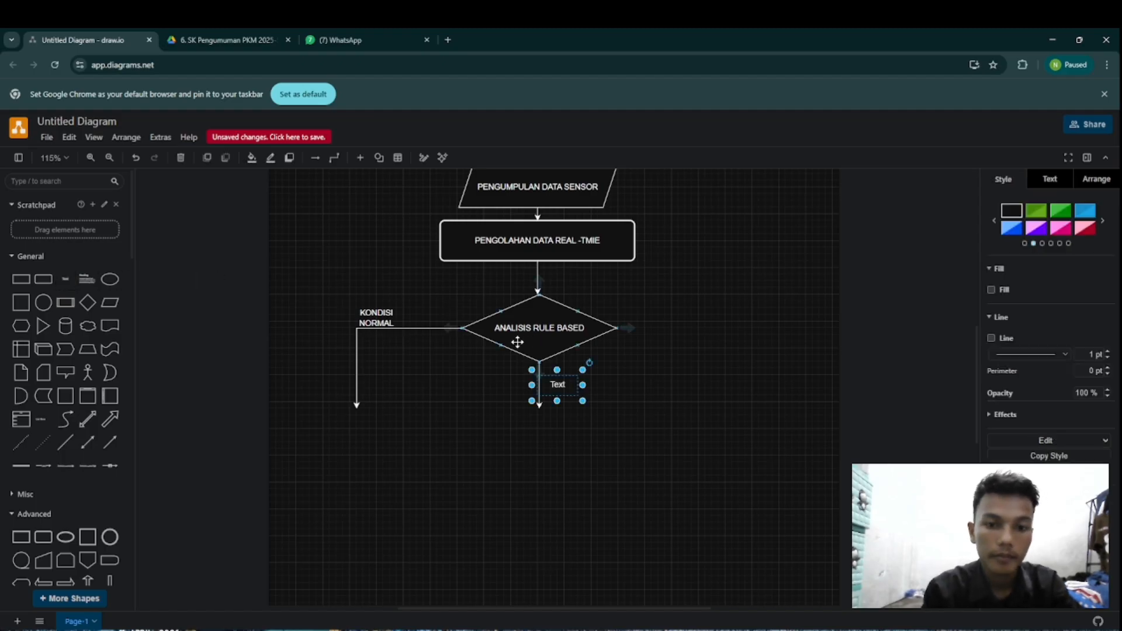
type("PER")
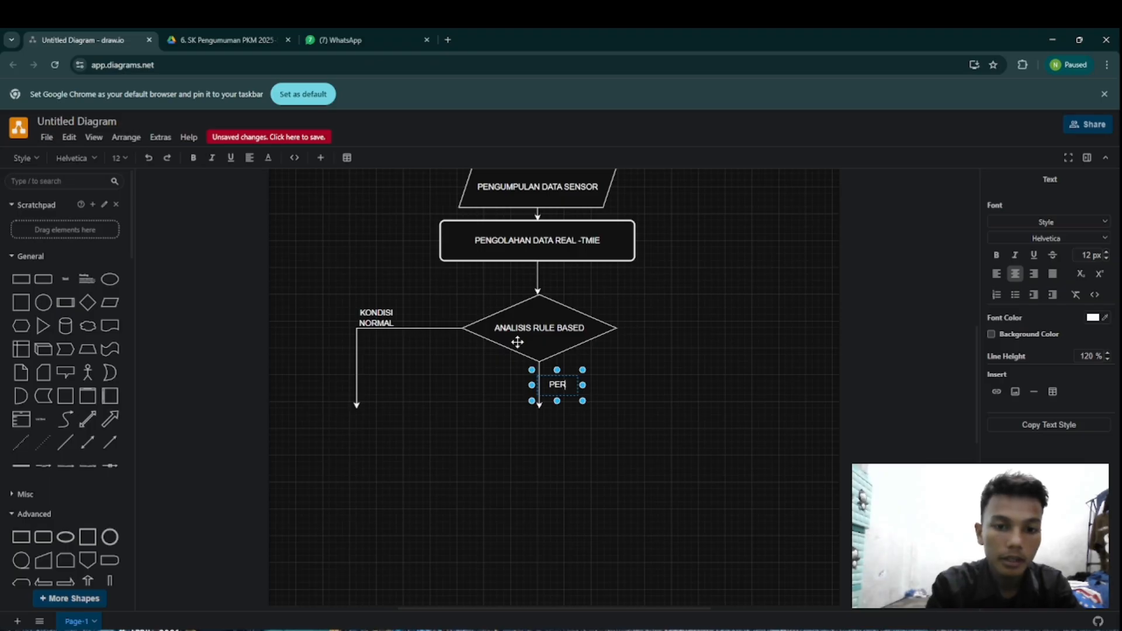
type("INGA")
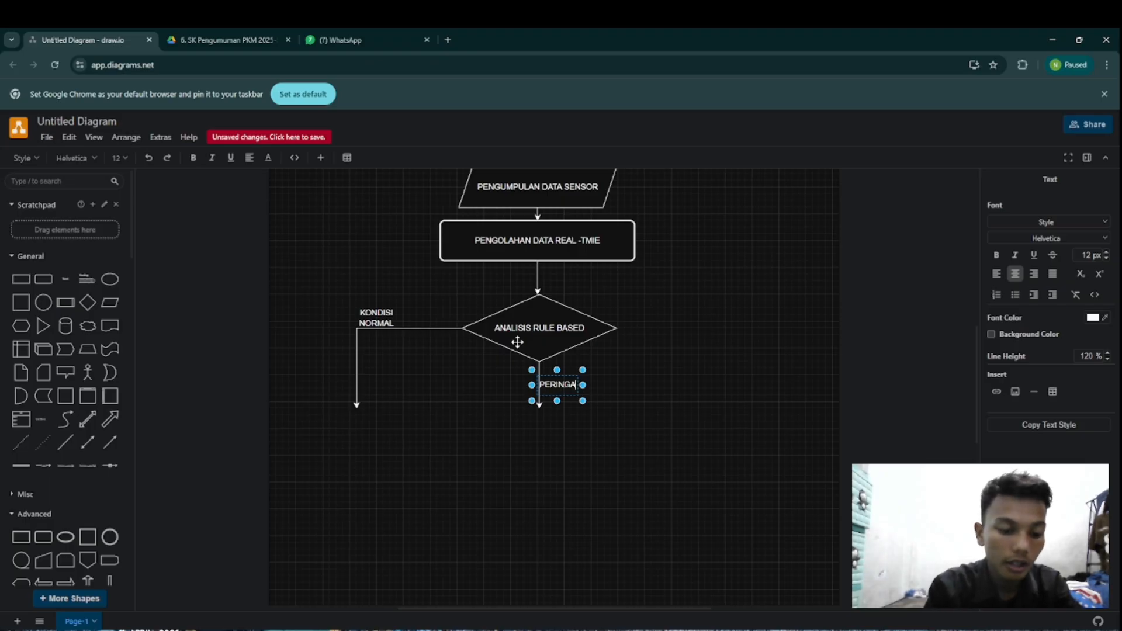
type("TAN")
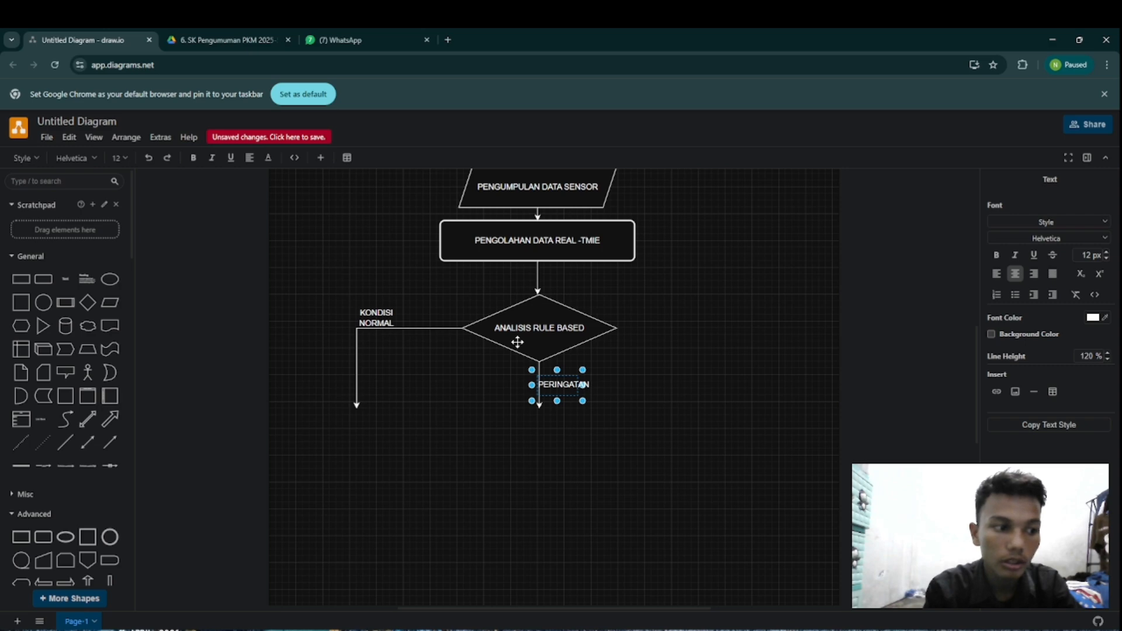
key("Return")
type("MODE")
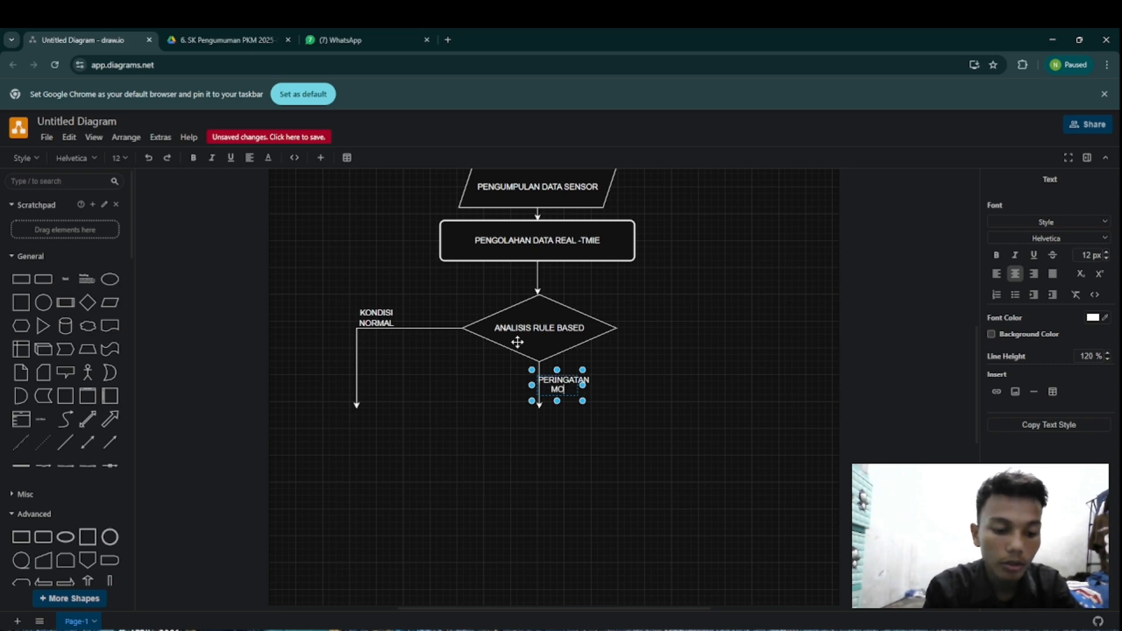
type("RET")
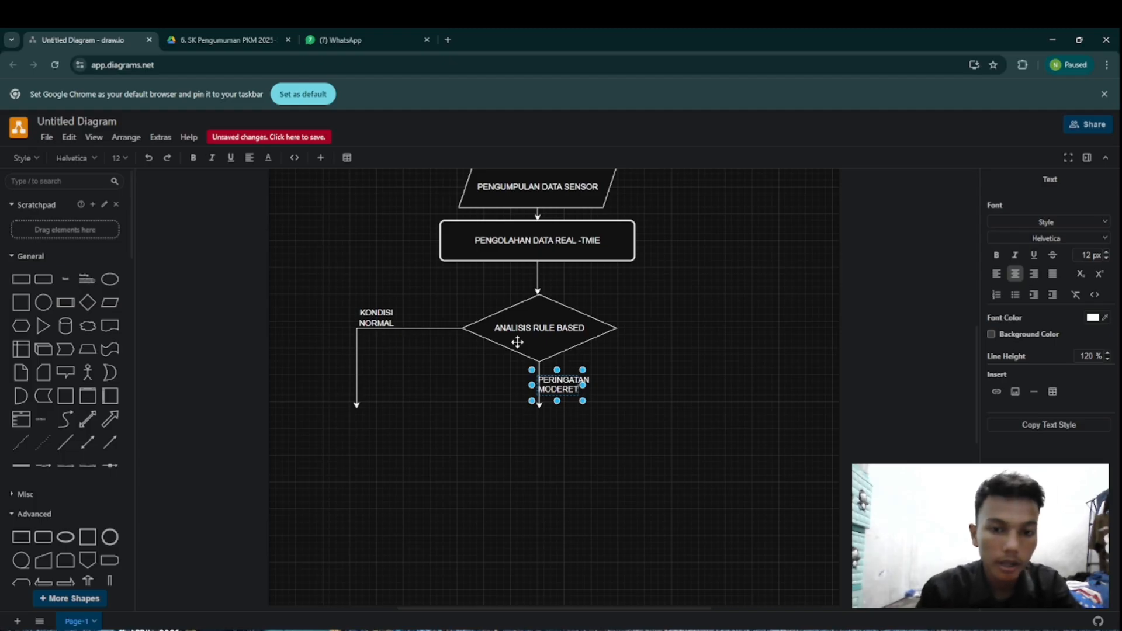
key("BackSpace")
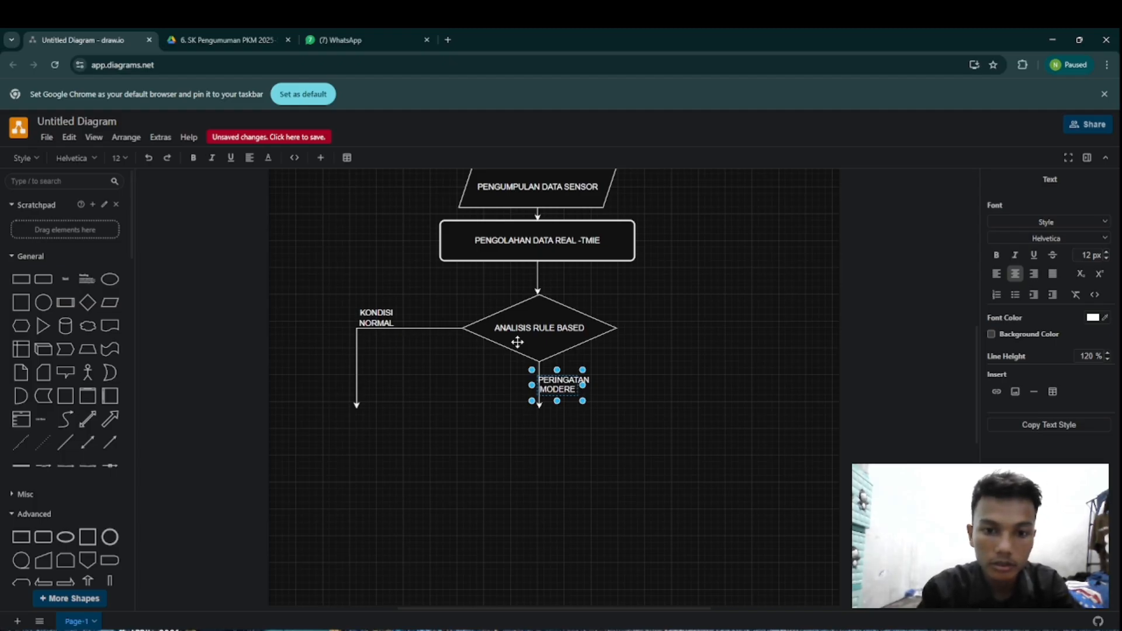
key("BackSpace")
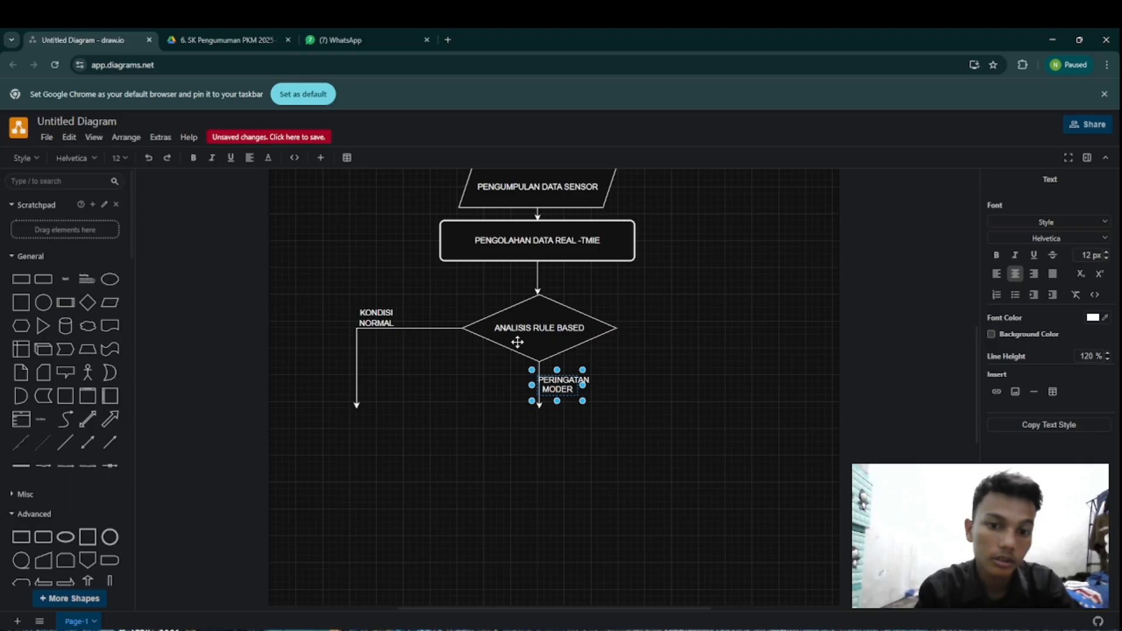
type("AT")
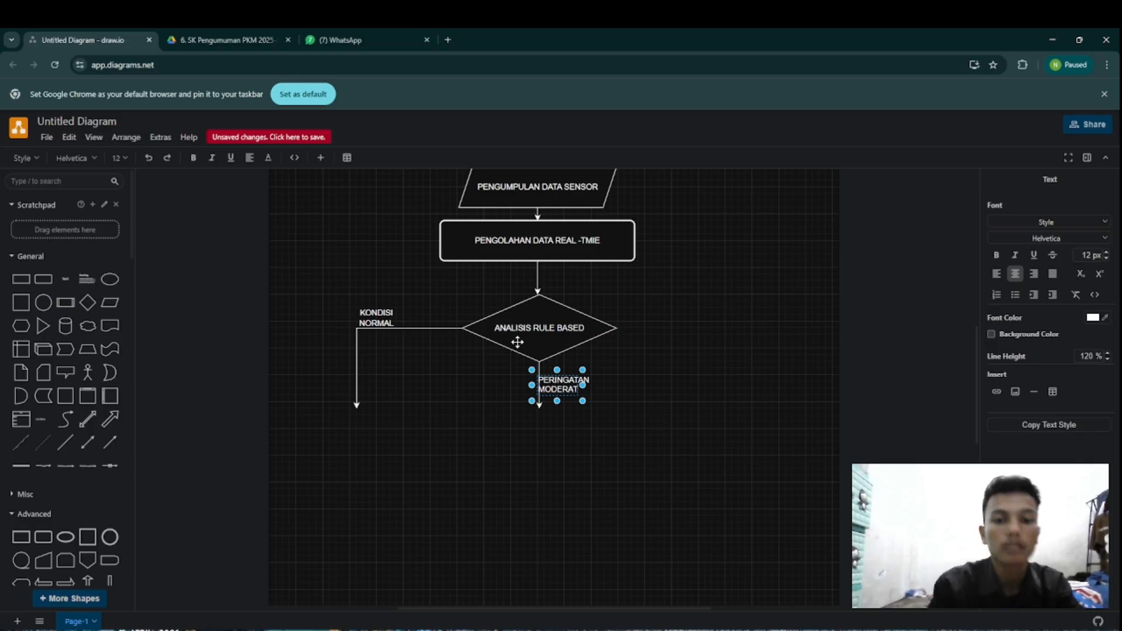
Step: Move the PERINGATAN MODERAT label slightly so it sits to the right of the downward arrow
left_click(681, 424)
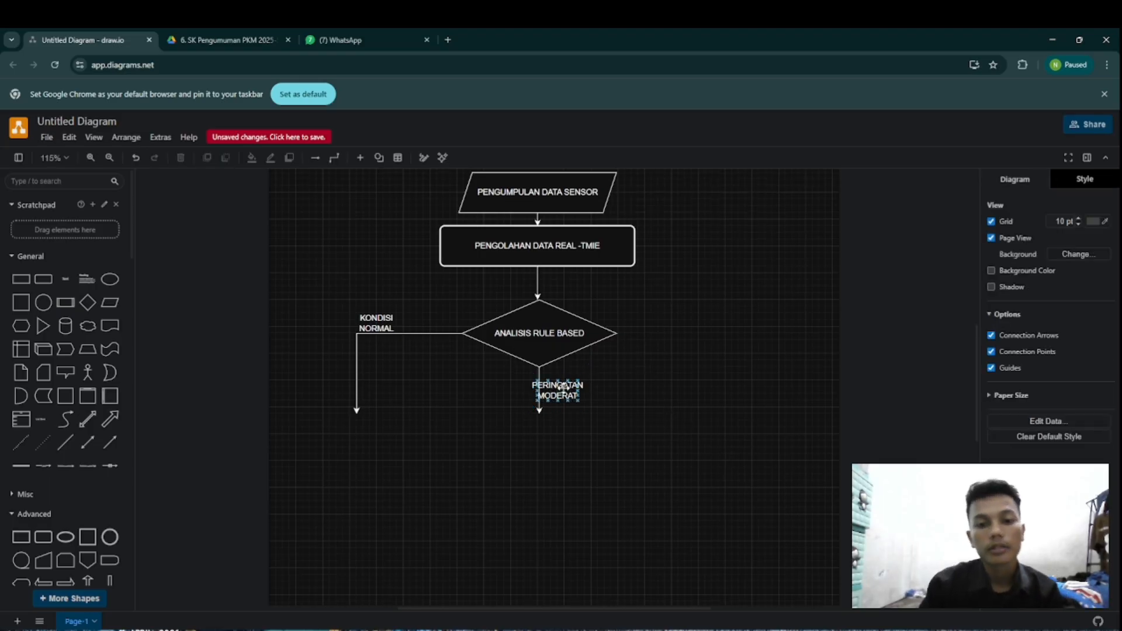
left_click_drag(560, 387, 558, 394)
left_click(631, 375)
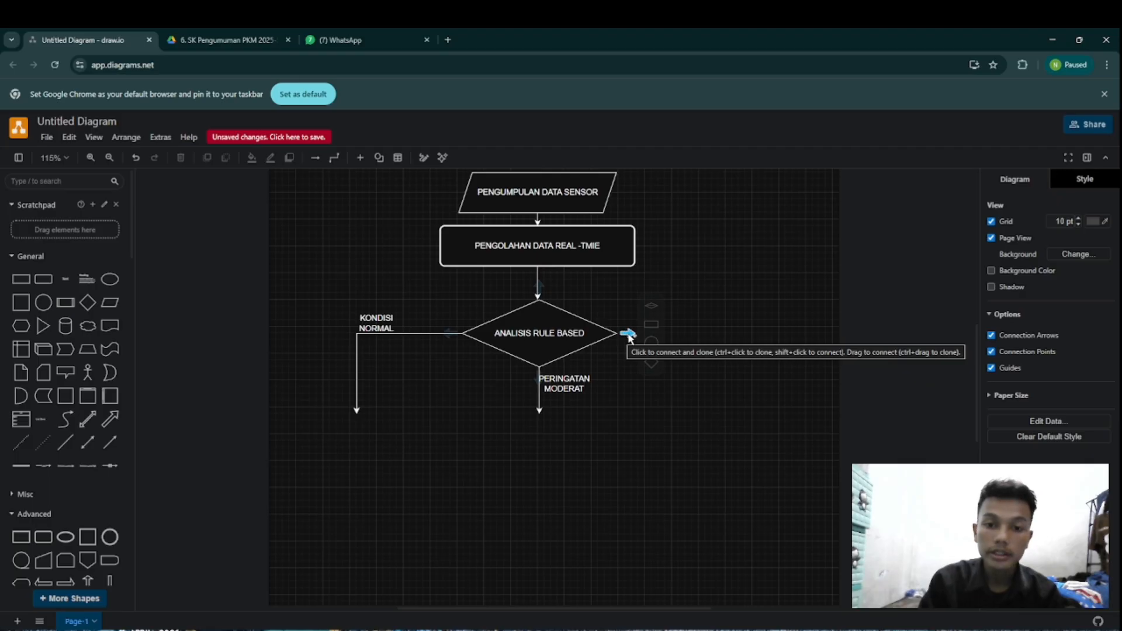
Step: Draw an elbow connector from the diamond's right corner that runs out to the right and bends straight down
left_click_drag(628, 333, 711, 419)
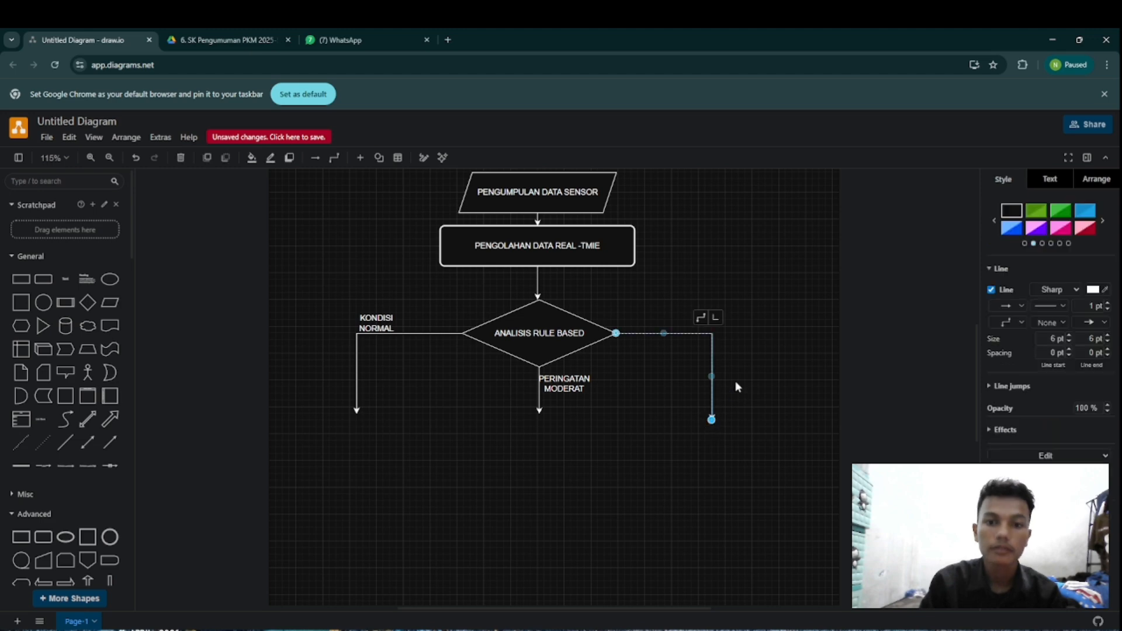
left_click(65, 279)
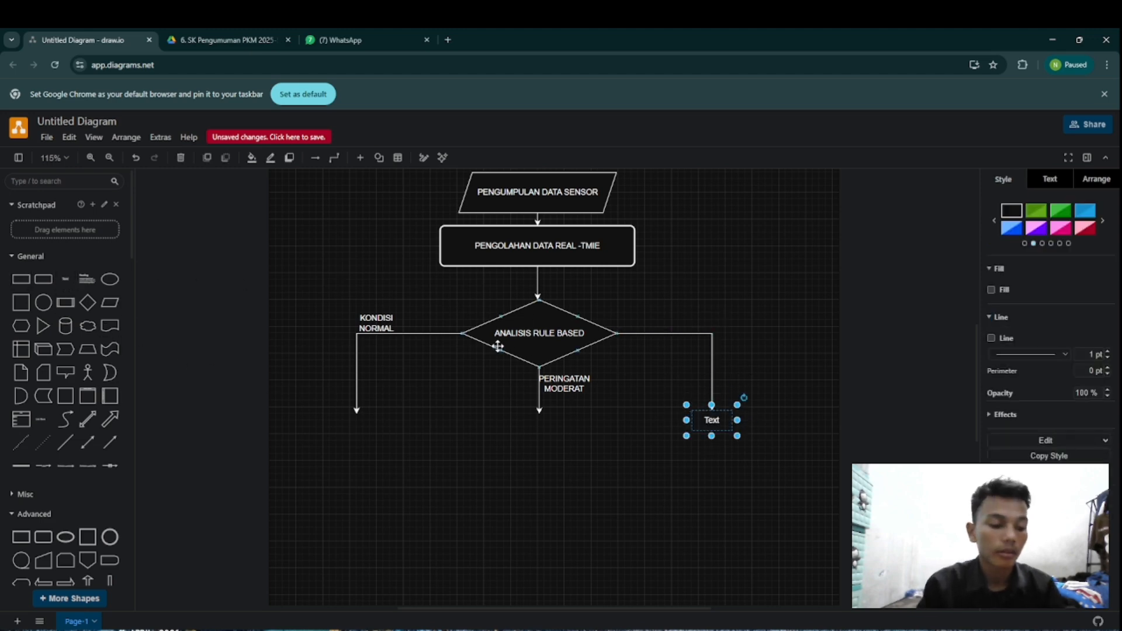
key("ctrl+z")
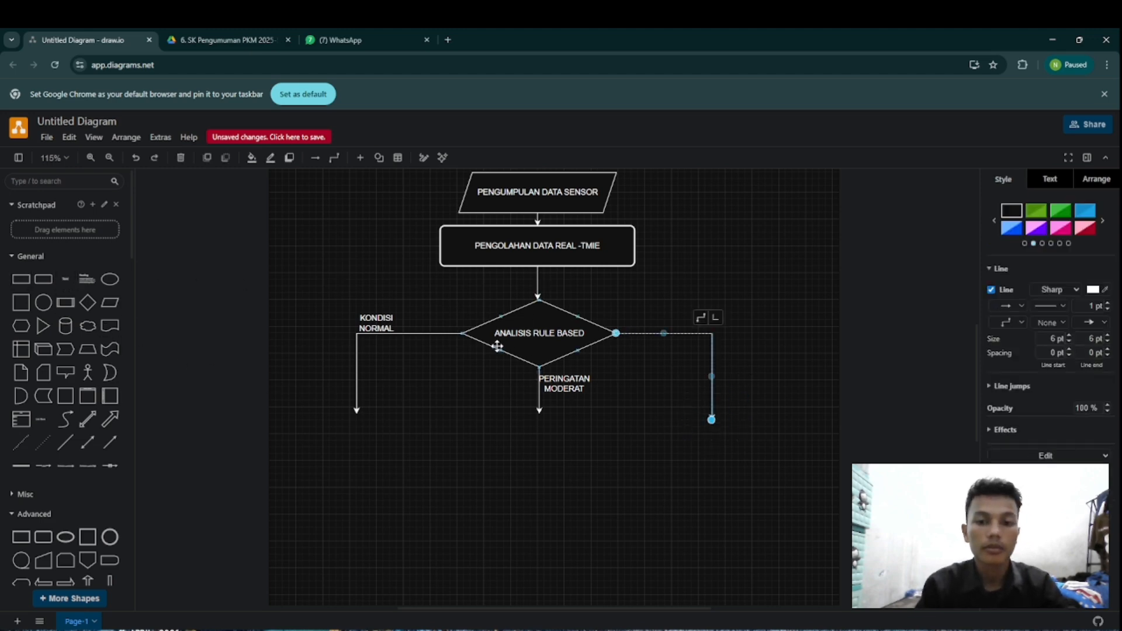
left_click(844, 305)
Step: Add a text label "KONDISI DARURAT" above the elbow connector leaving the diamond's right corner
left_click(66, 279)
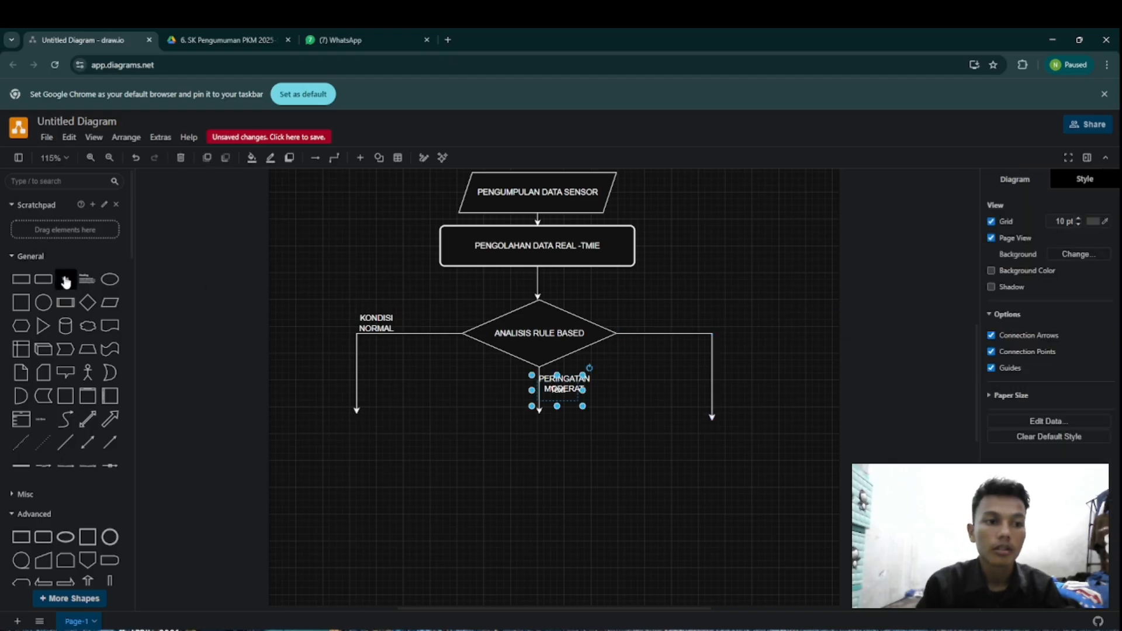
left_click_drag(569, 398, 701, 320)
left_click(789, 319)
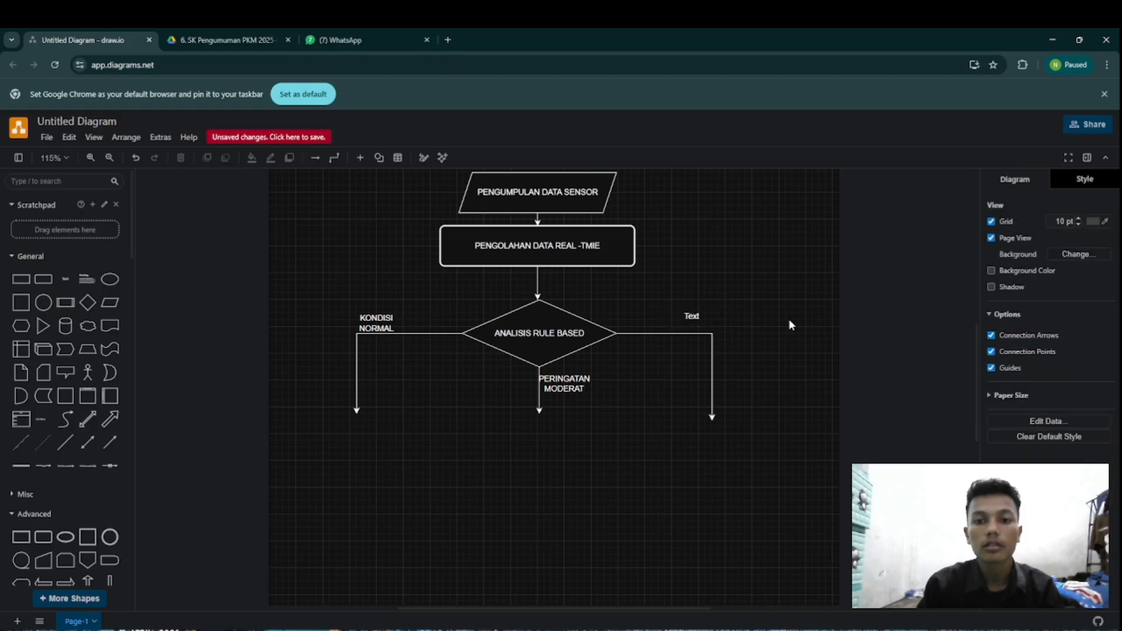
left_click(686, 322)
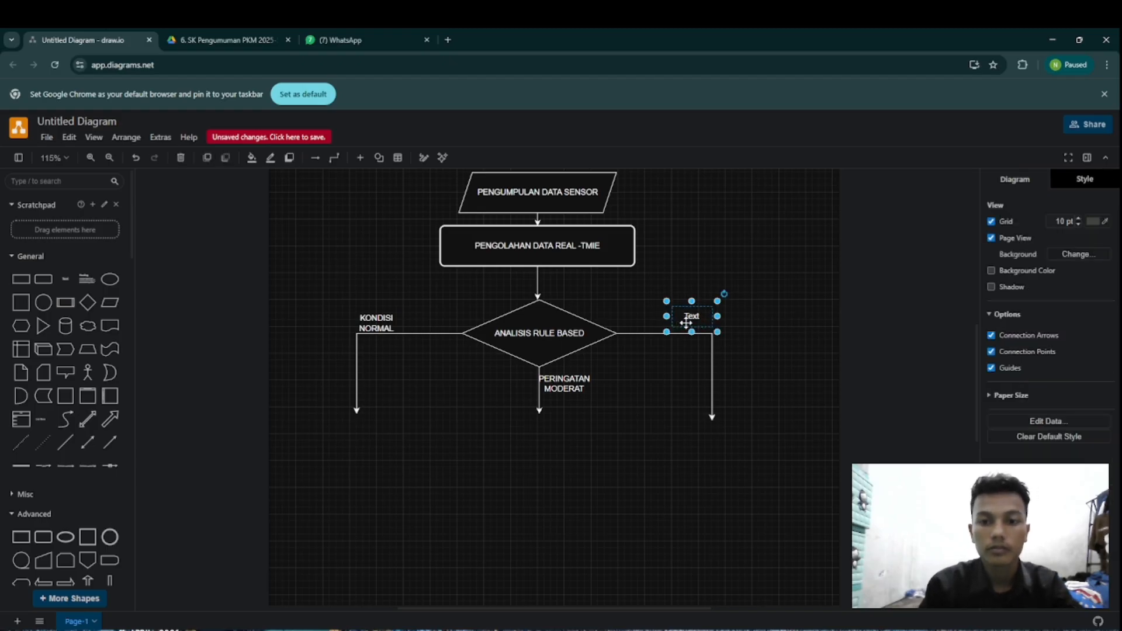
type("KO")
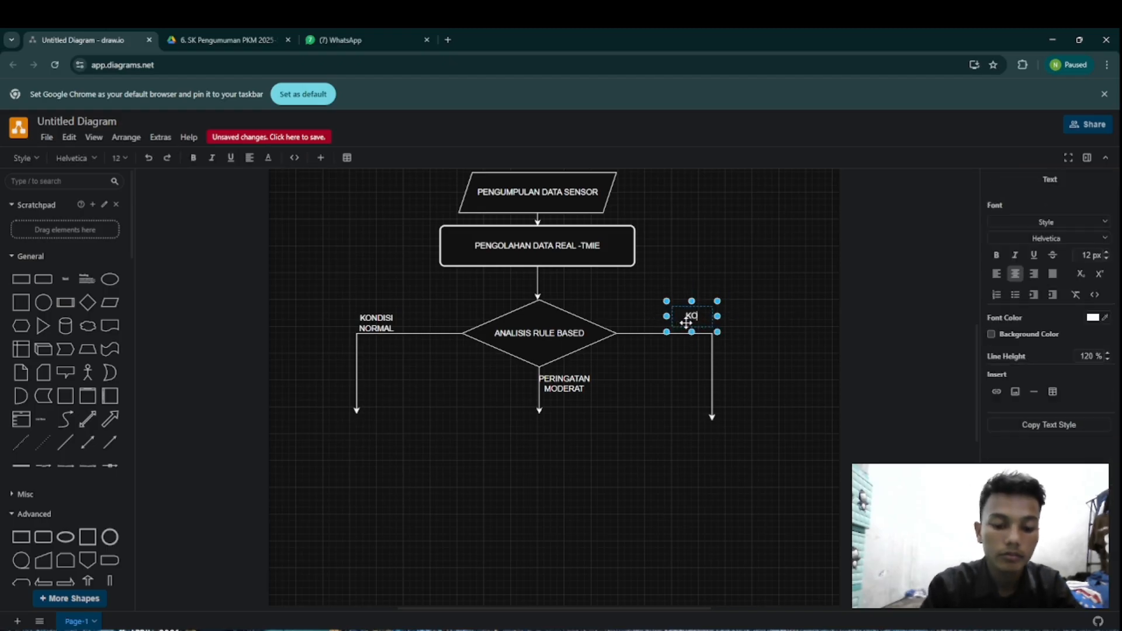
type("NDISI")
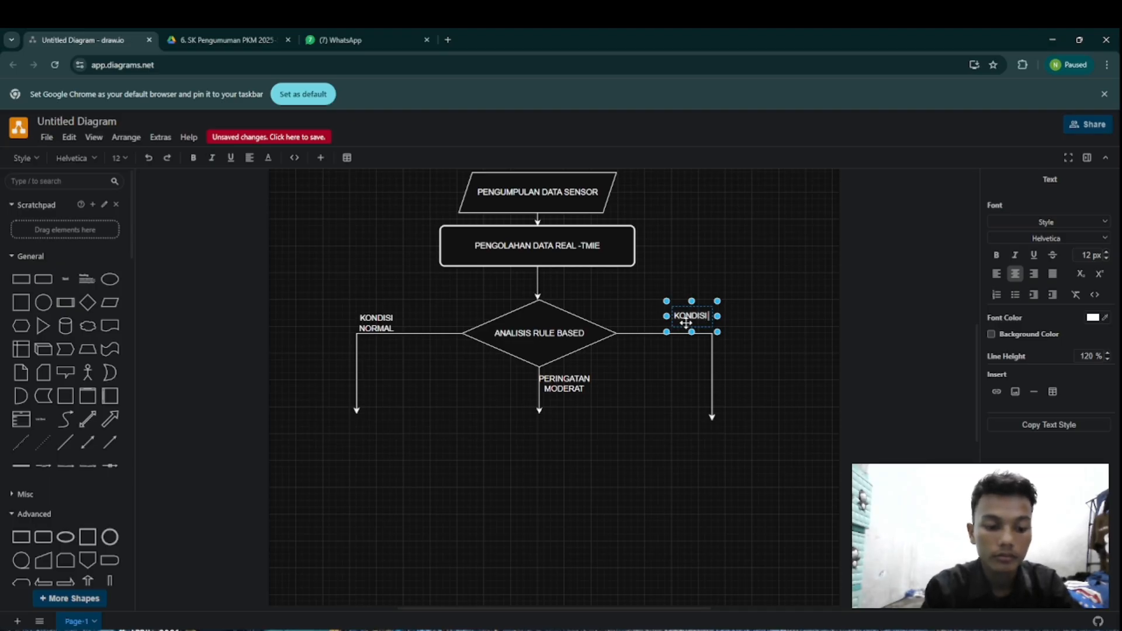
type(" DARU")
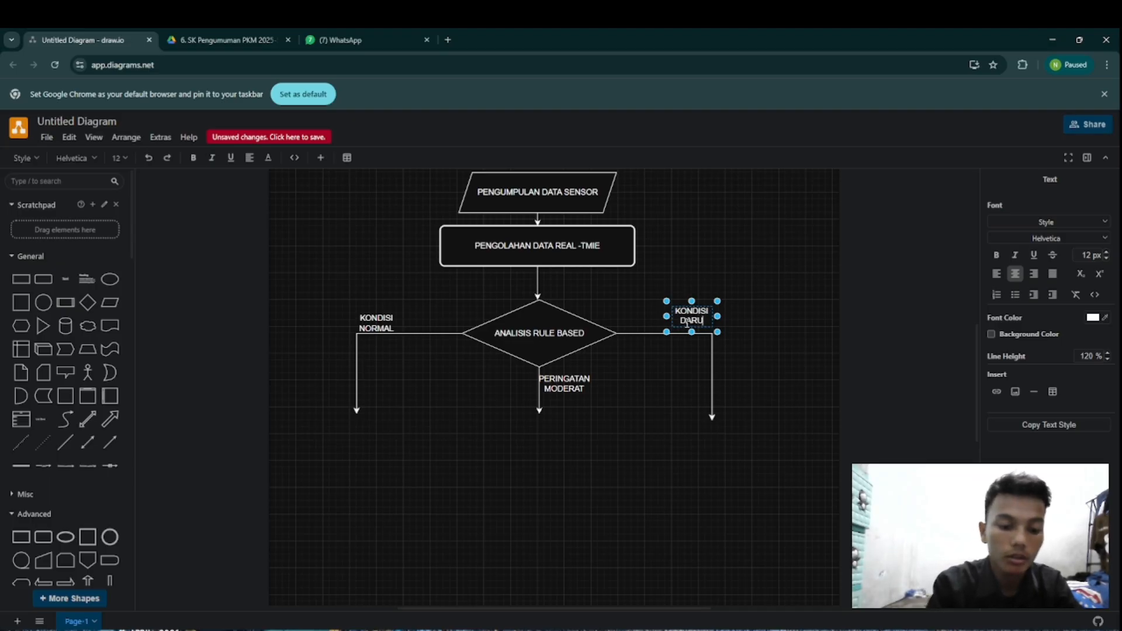
type("RAT")
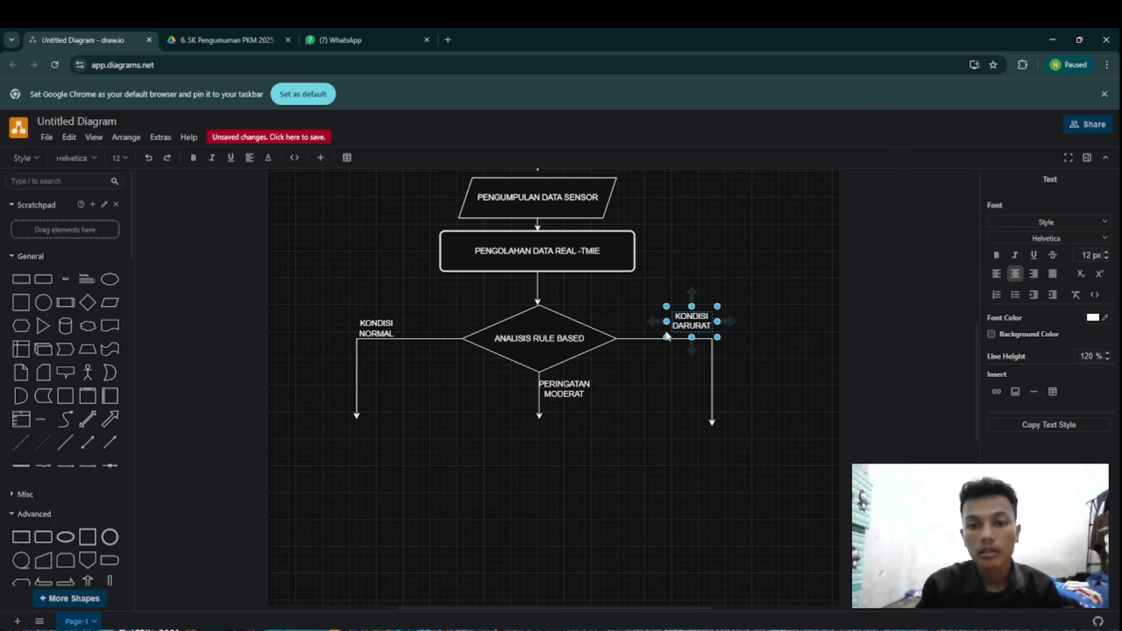
Step: Move the KONDISI DARURAT label slightly down so it sits close to the connector's horizontal segment
left_click(748, 306)
mouse_move(706, 313)
left_mouse_down()
mouse_move(722, 319)
mouse_move(700, 333)
left_mouse_up()
left_click(773, 307)
left_click(790, 354)
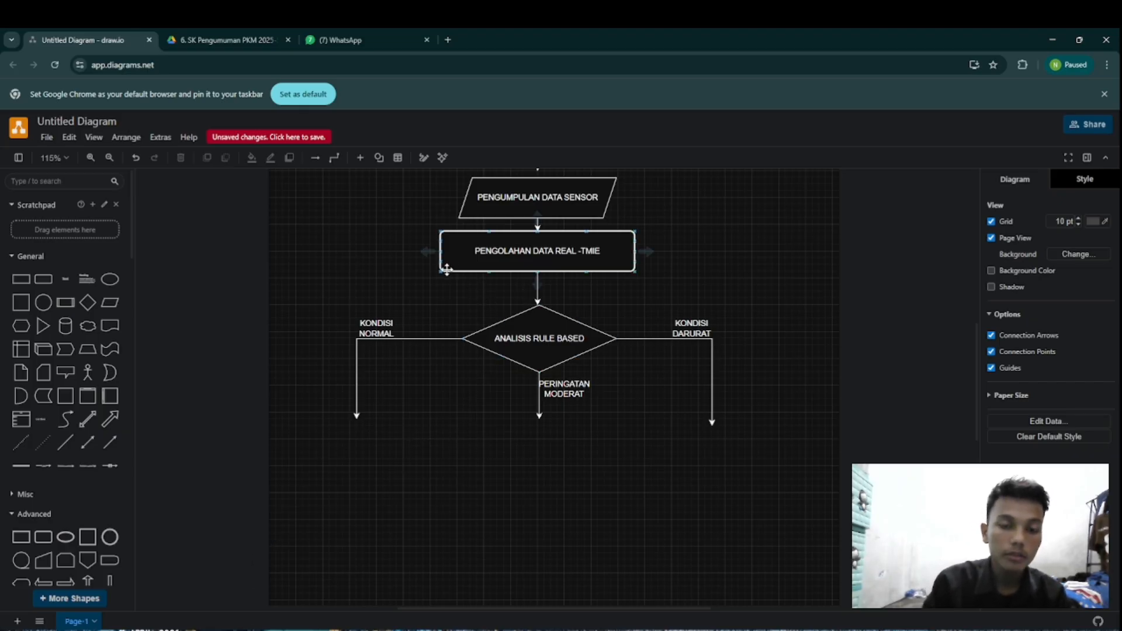
Step: Add a Flowchart Process box below the KONDISI NORMAL arrow and a matching one below the PERINGATAN MODERAT arrow
scroll(27, 395, "down", 4)
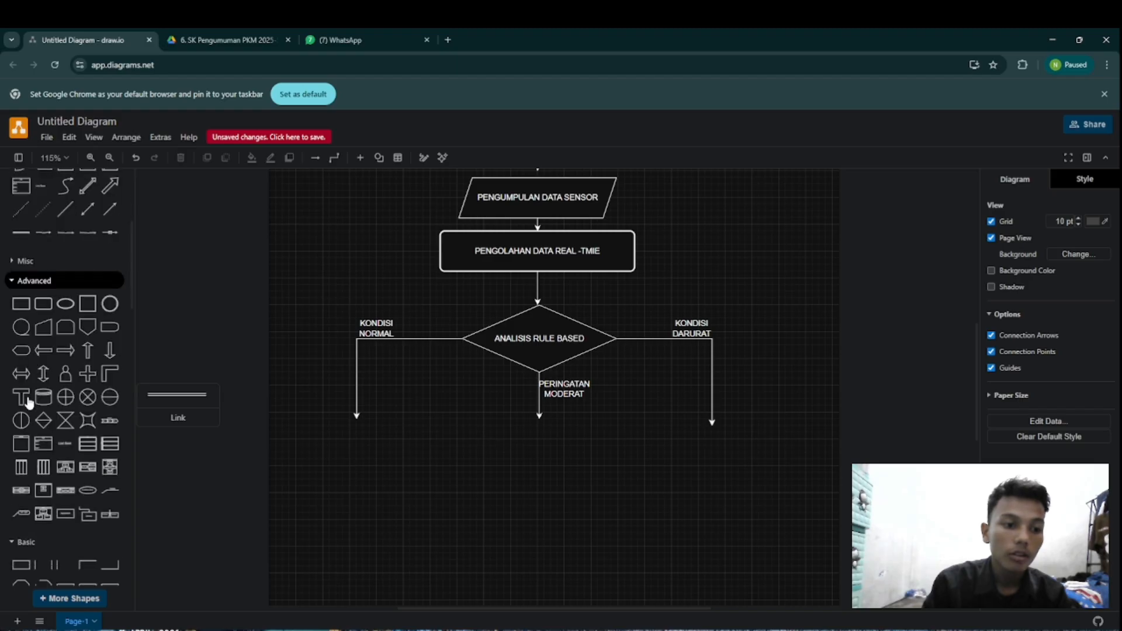
scroll(30, 400, "down", 6)
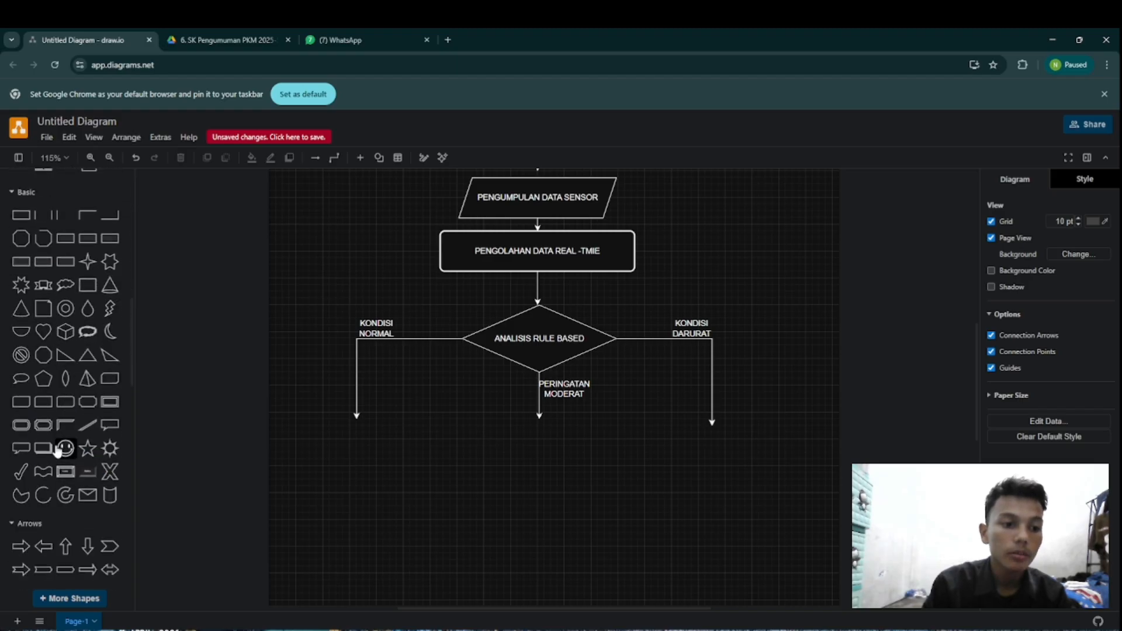
scroll(57, 452, "down", 8)
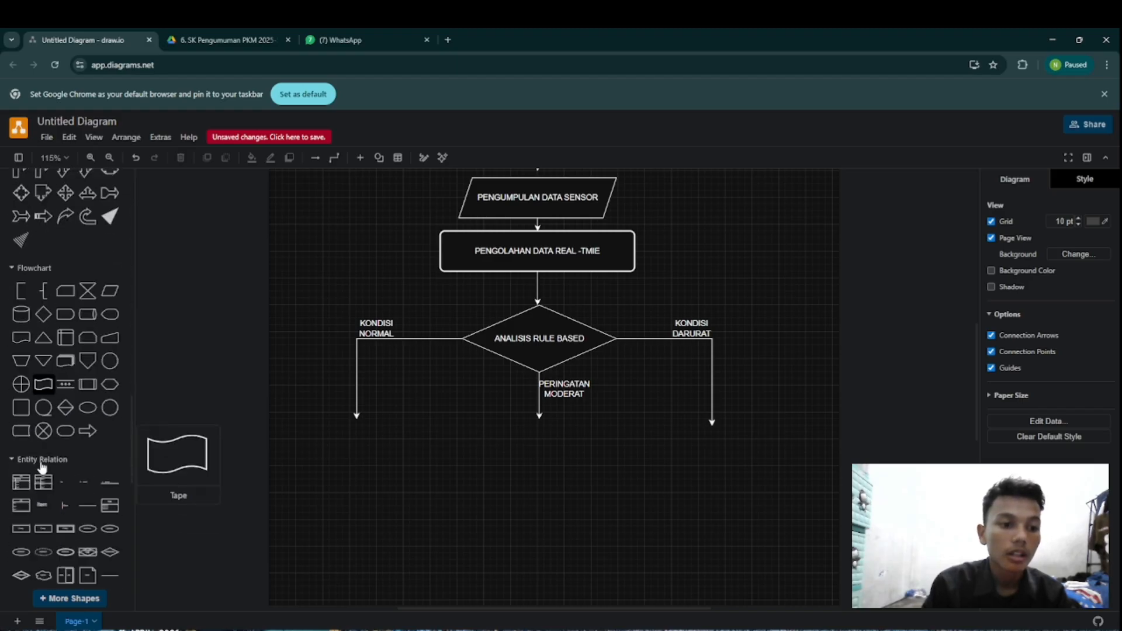
scroll(35, 461, "up", 2)
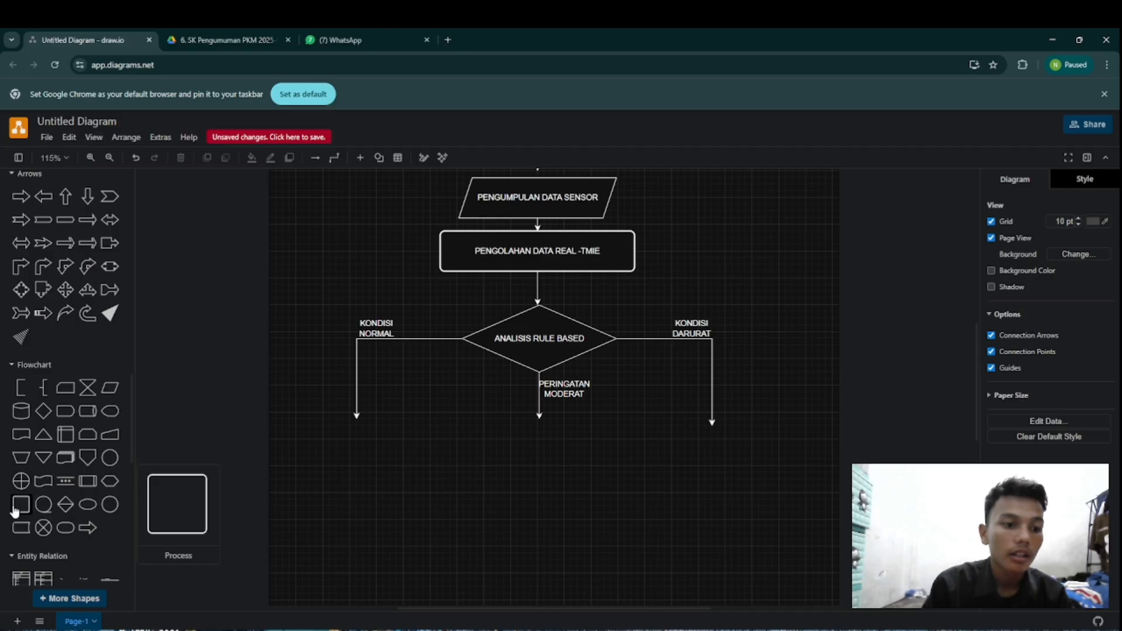
left_click_drag(16, 512, 435, 464)
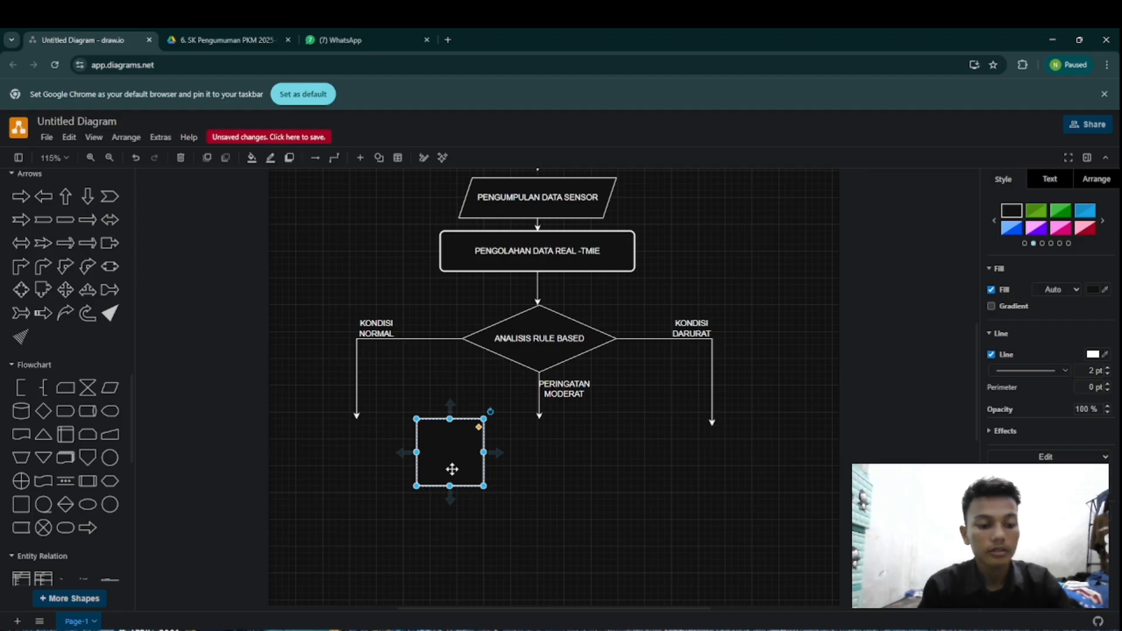
left_click_drag(451, 469, 383, 462)
left_click(463, 455)
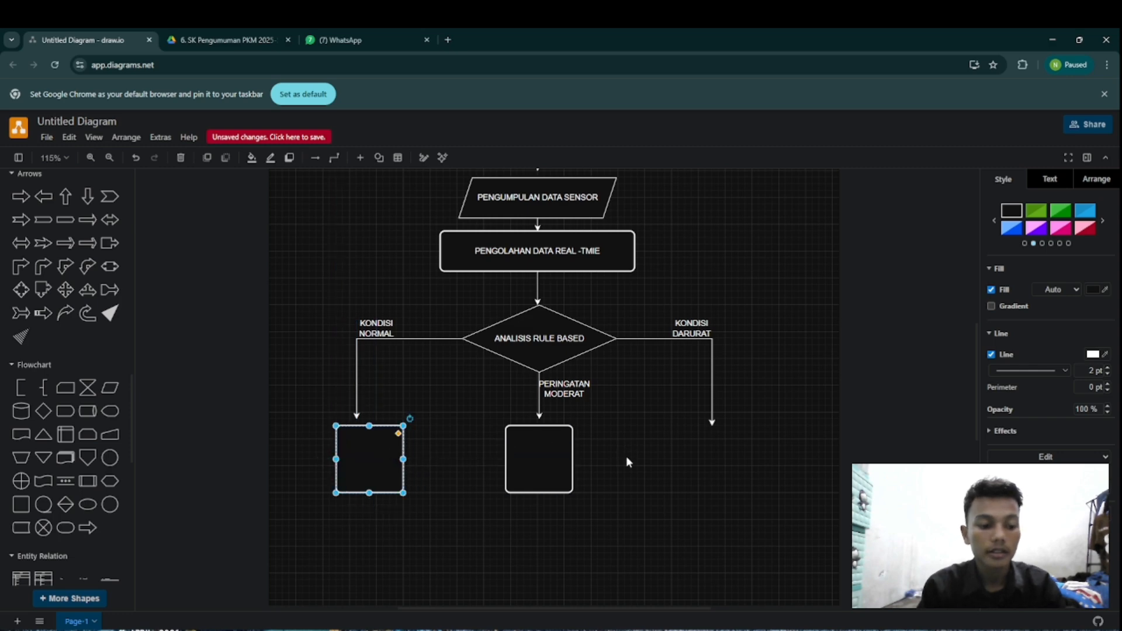
Step: Paste a third Process box and position it directly below the KONDISI DARURAT arrow, level with the other two
key("ctrl+v")
left_click_drag(639, 503, 684, 463)
left_click(810, 460)
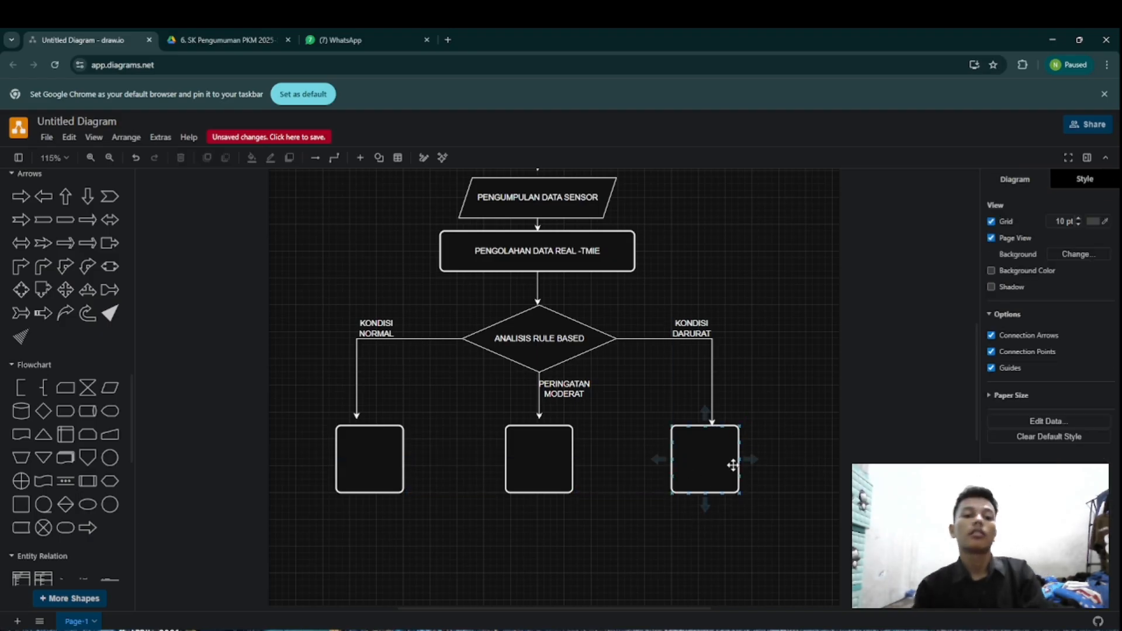
left_click(709, 471)
left_click_drag(709, 470, 706, 469)
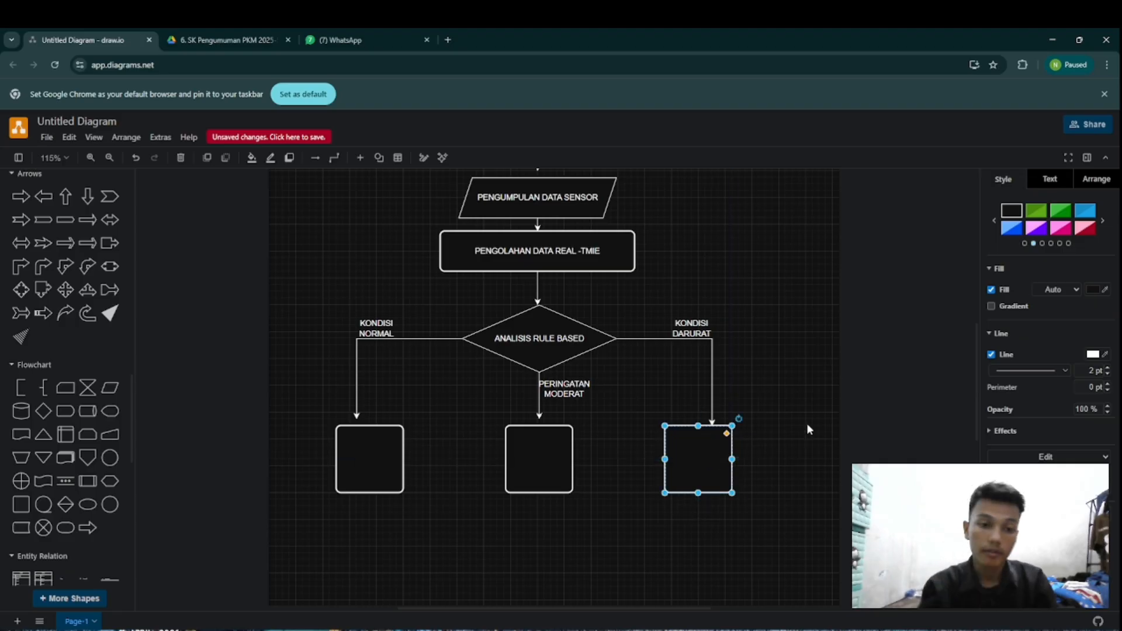
left_click(621, 475)
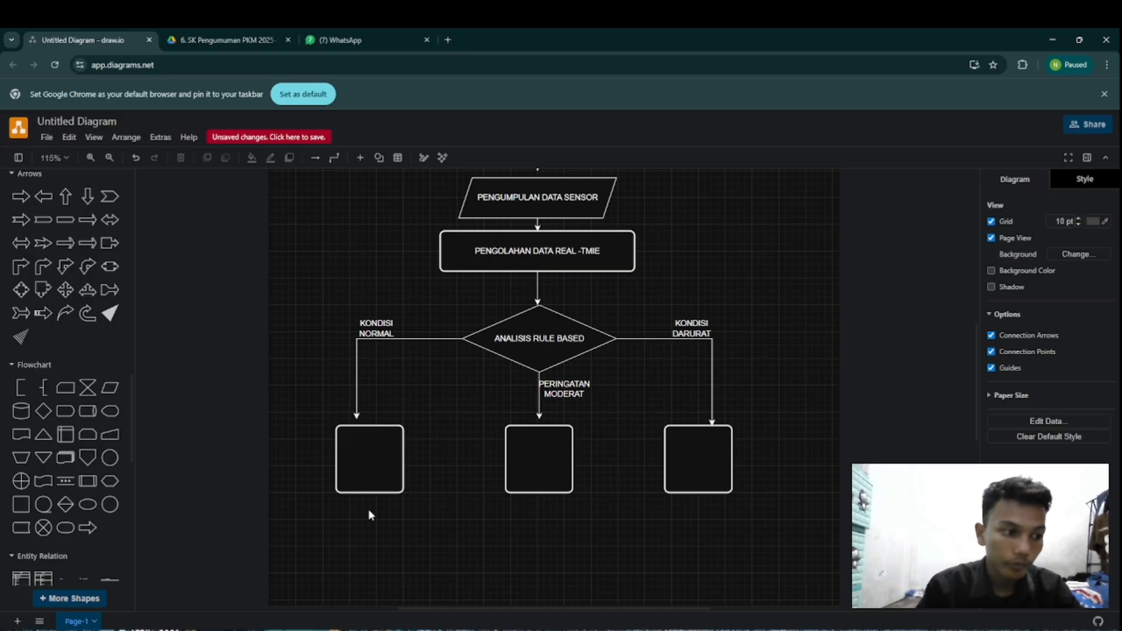
Step: Label the Process box below the KONDISI NORMAL branch "MONITORING LANJUTAN"
left_click(372, 464)
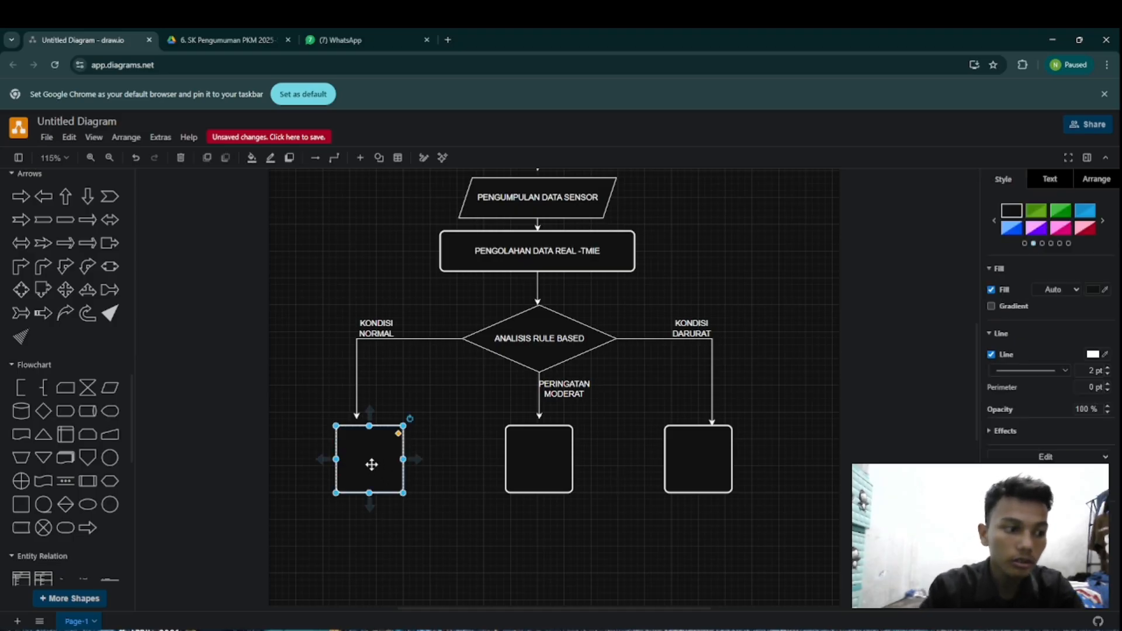
double_click(372, 464)
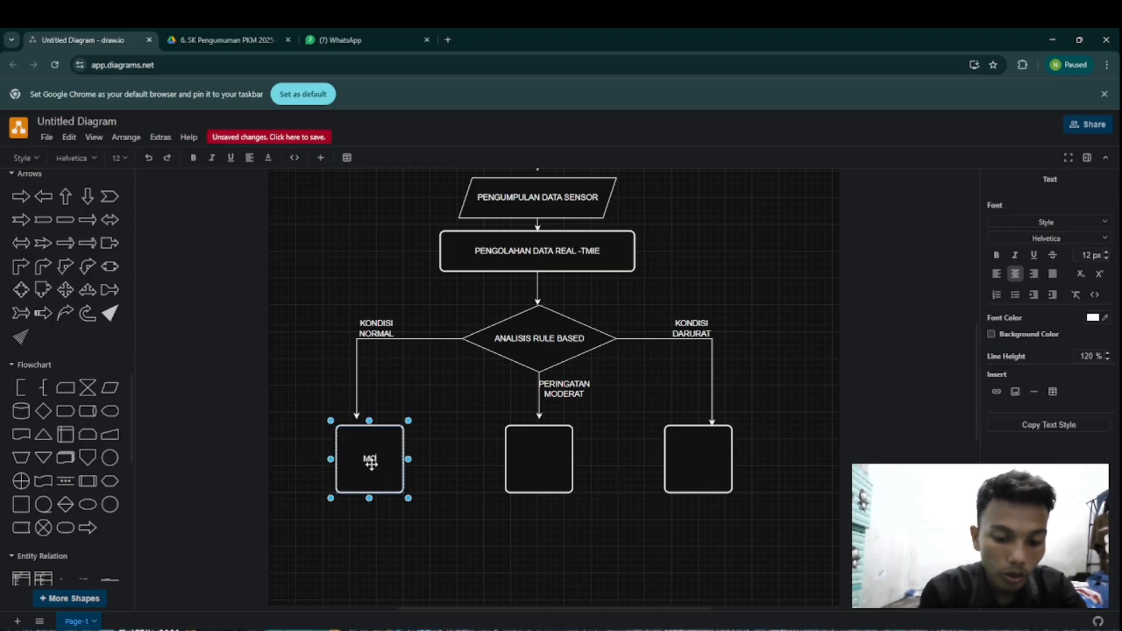
type("MONITORING")
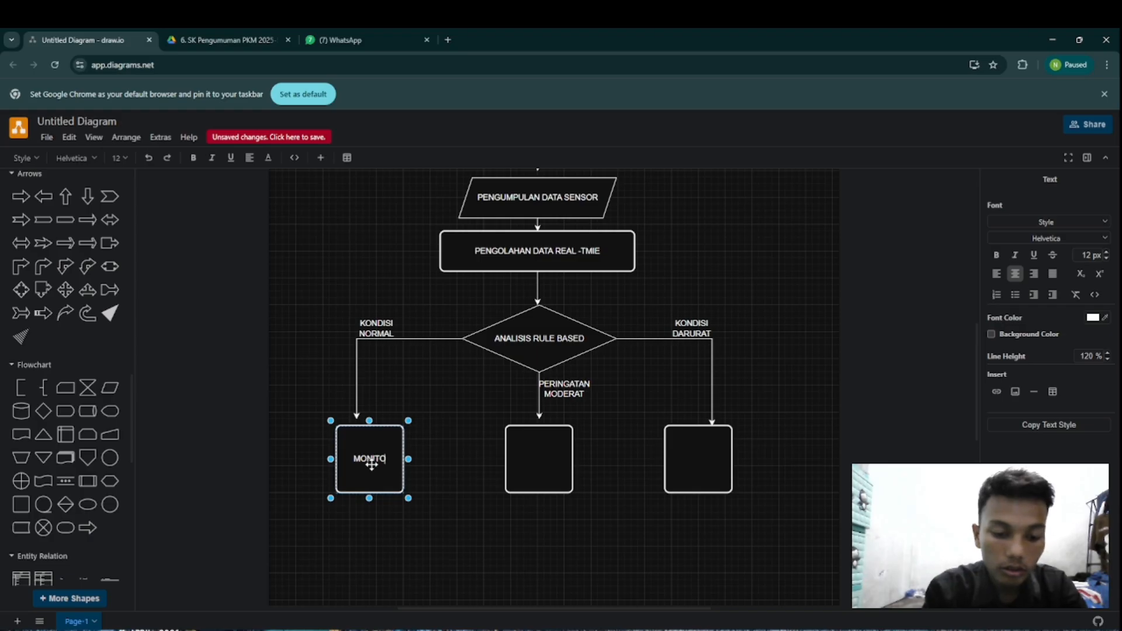
type(" K")
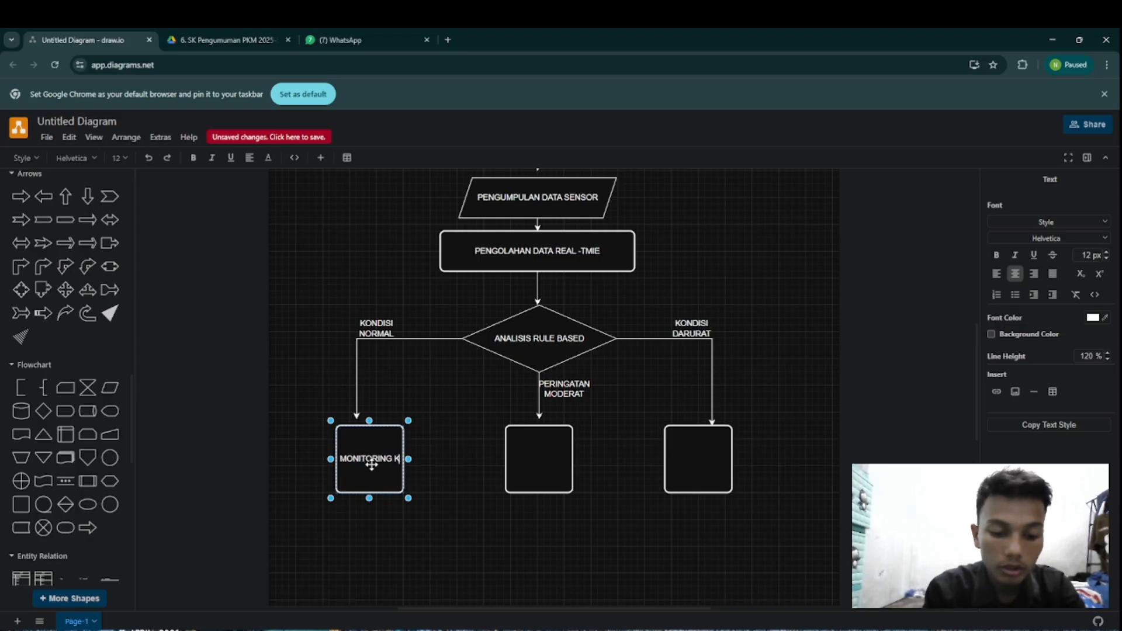
key("BackSpace")
type("L")
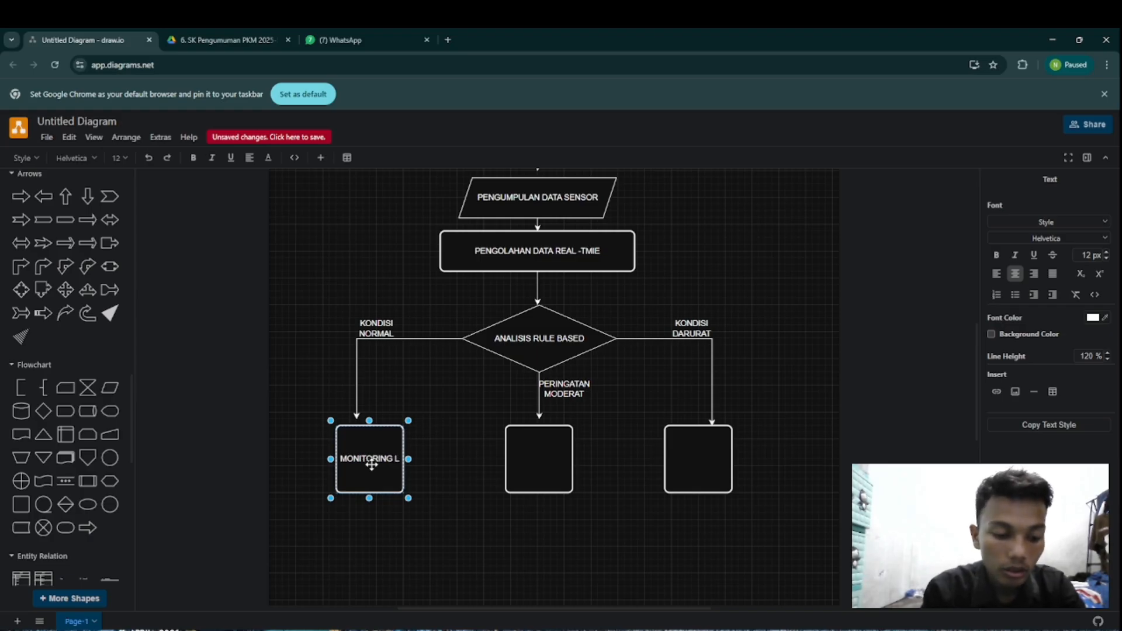
type("ANJU")
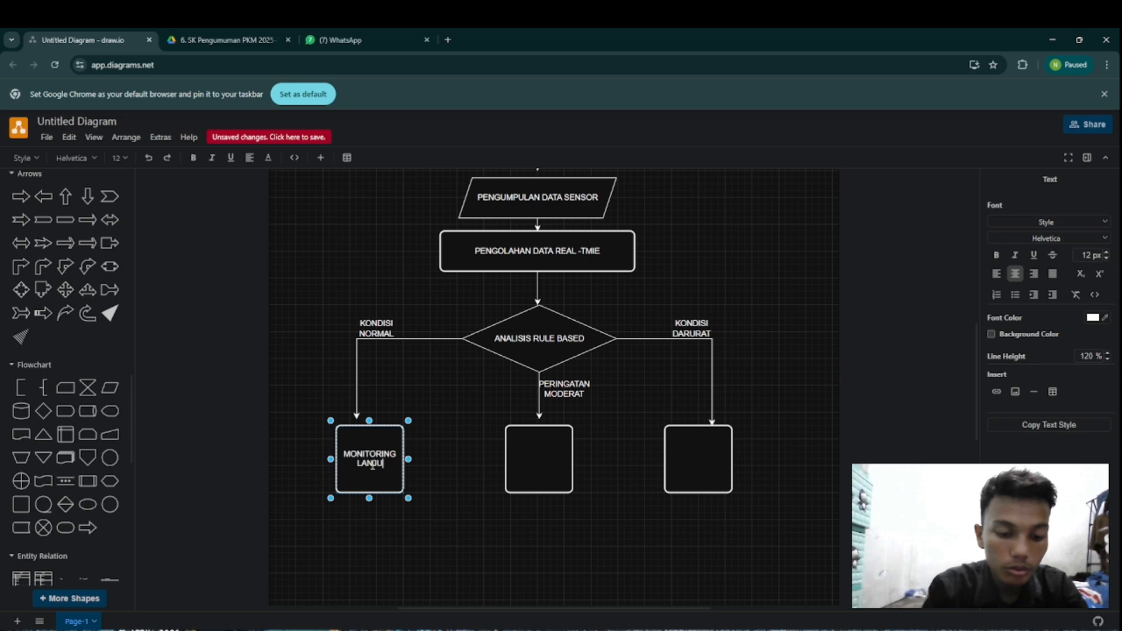
type("TAN")
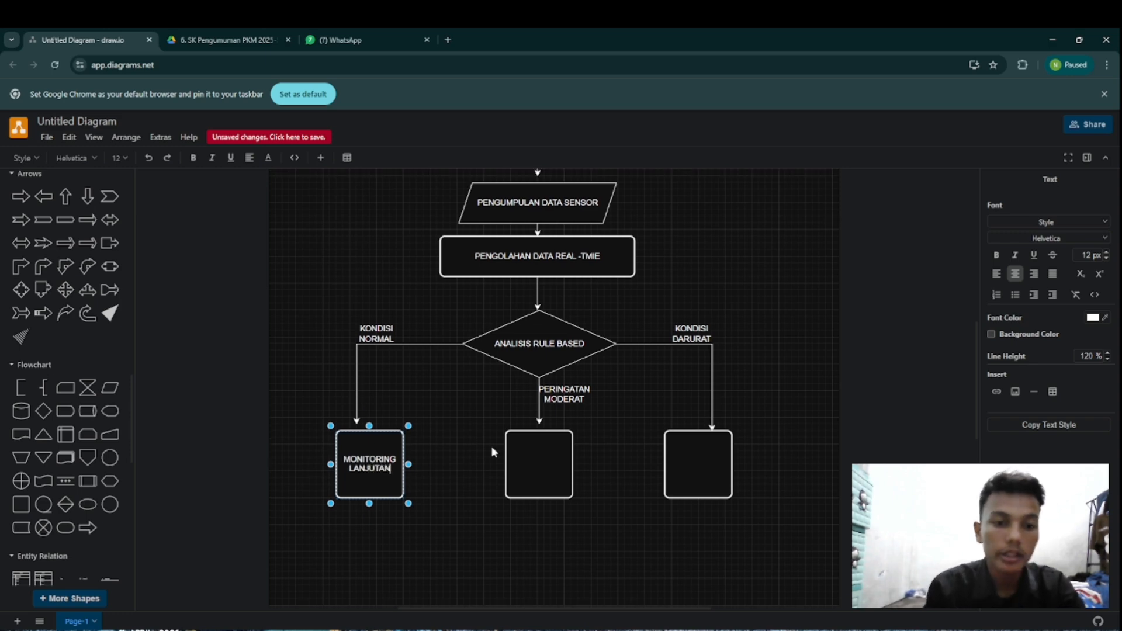
Step: Label the Process box below the PERINGATAN MODERAT arrow "NOTIFIKASI PEKERJA"
left_click(522, 462)
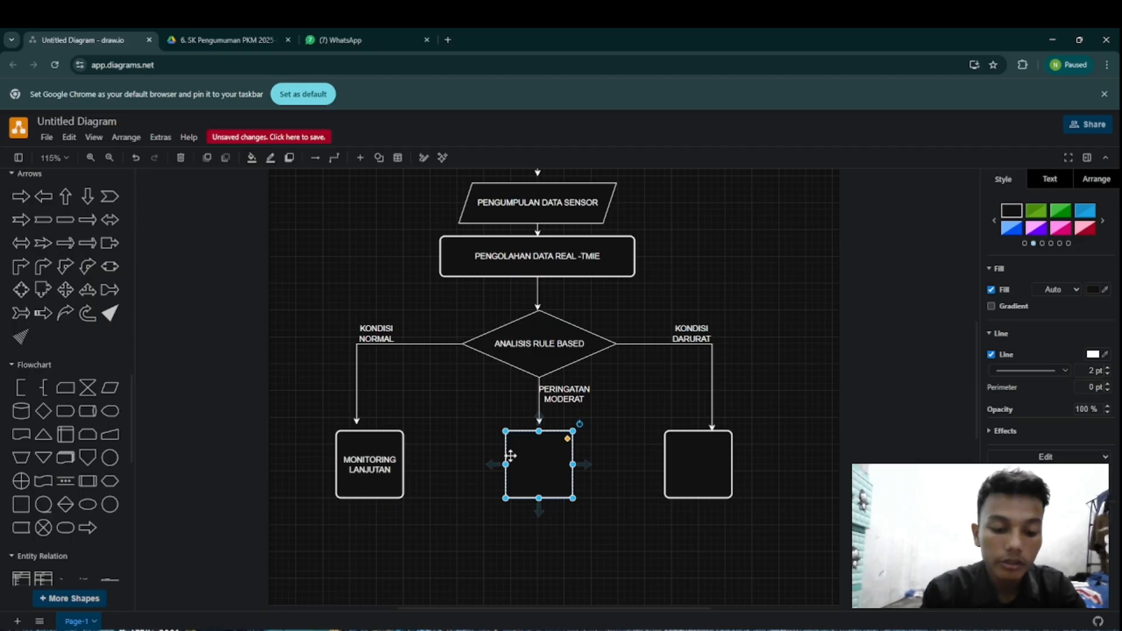
double_click(510, 456)
type("NOT")
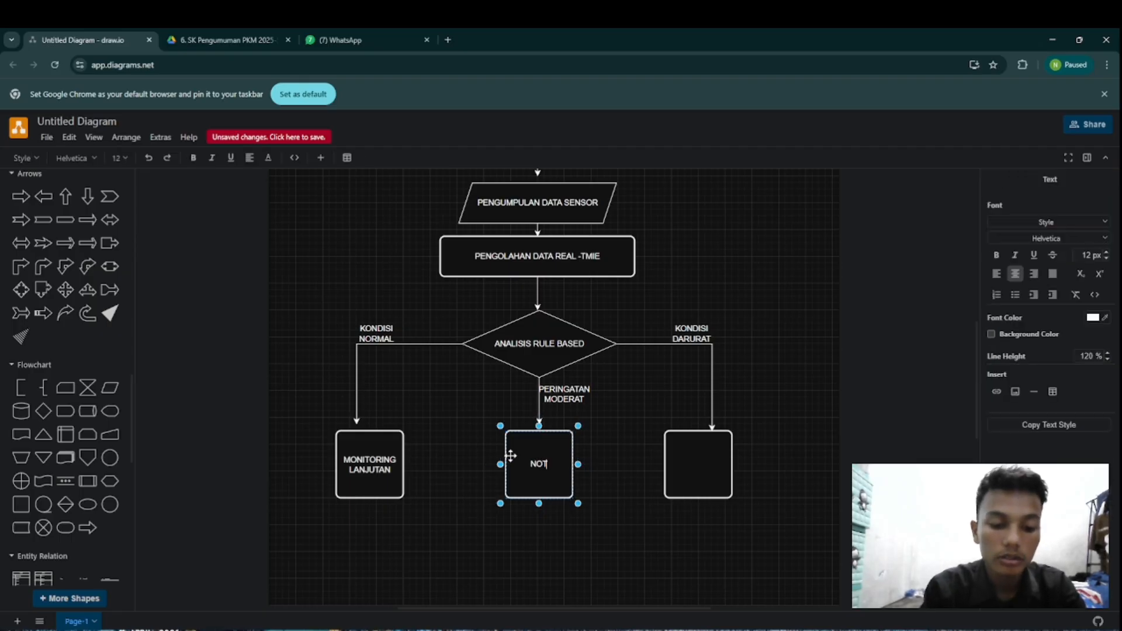
type("IFIK")
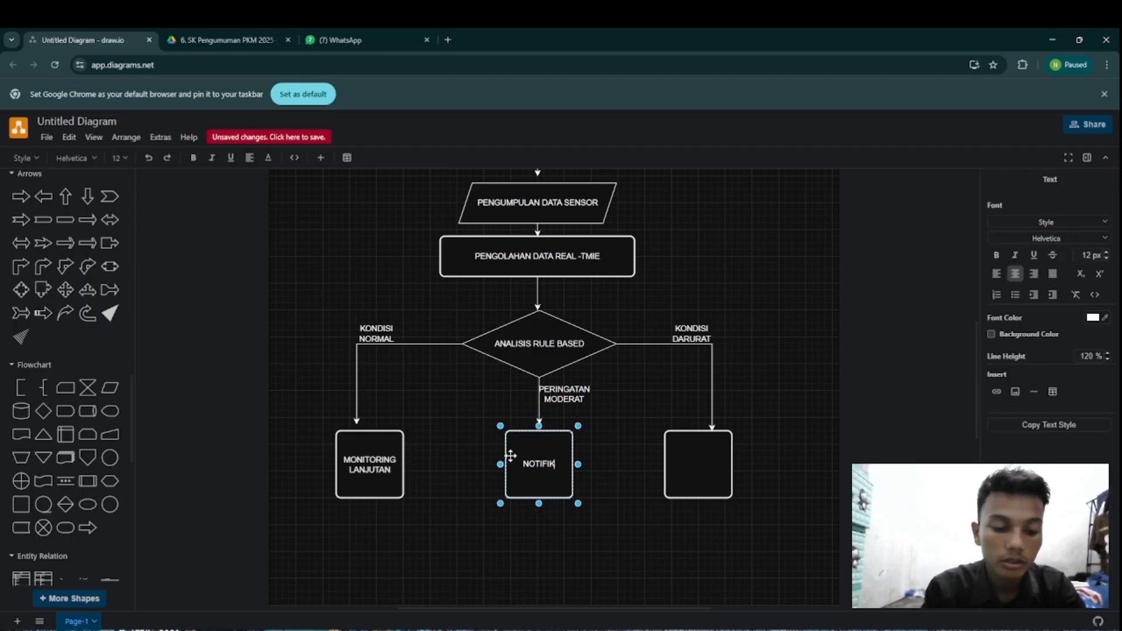
type("ASI P")
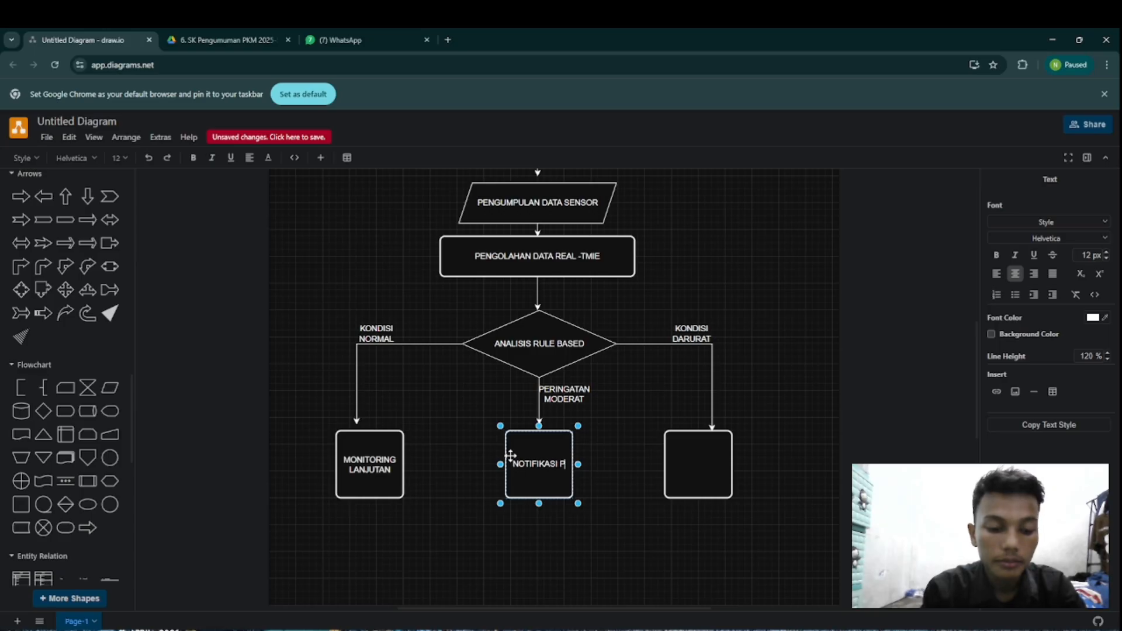
type("EKERJA")
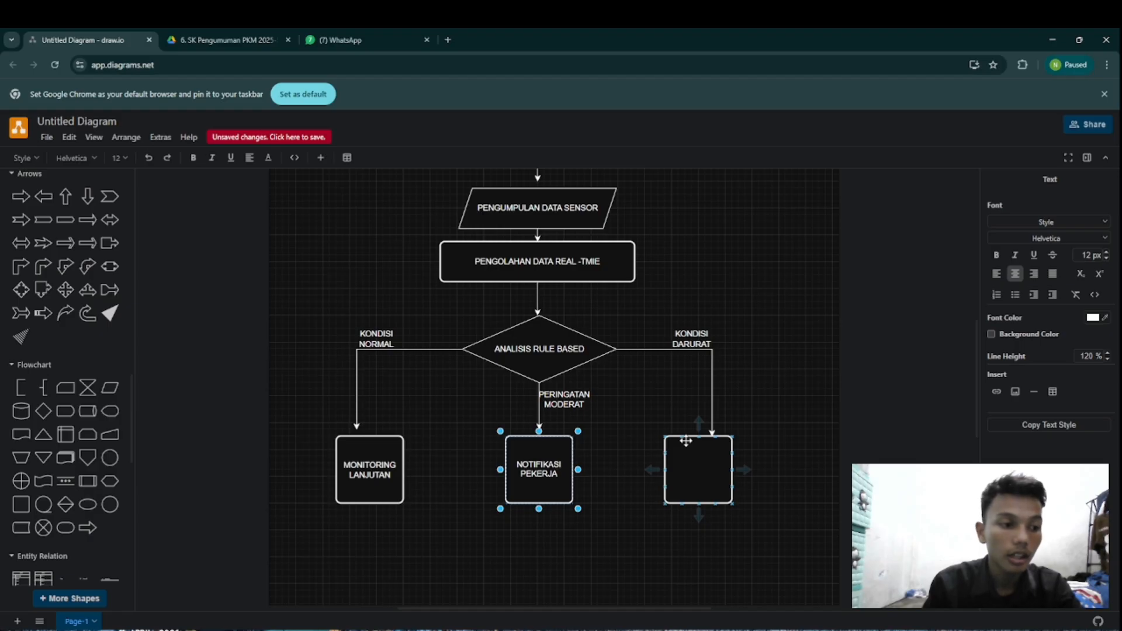
Step: Label the Process box below the KONDISI DARURAT arrow "ALERT SUPERVESON"
left_click(685, 442)
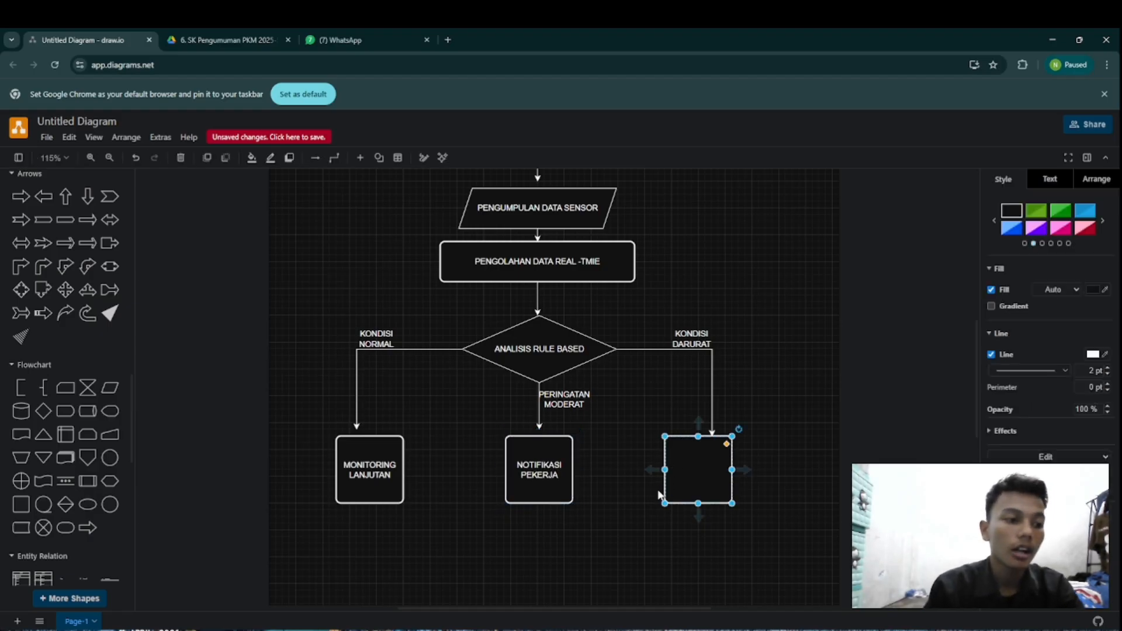
key("F2")
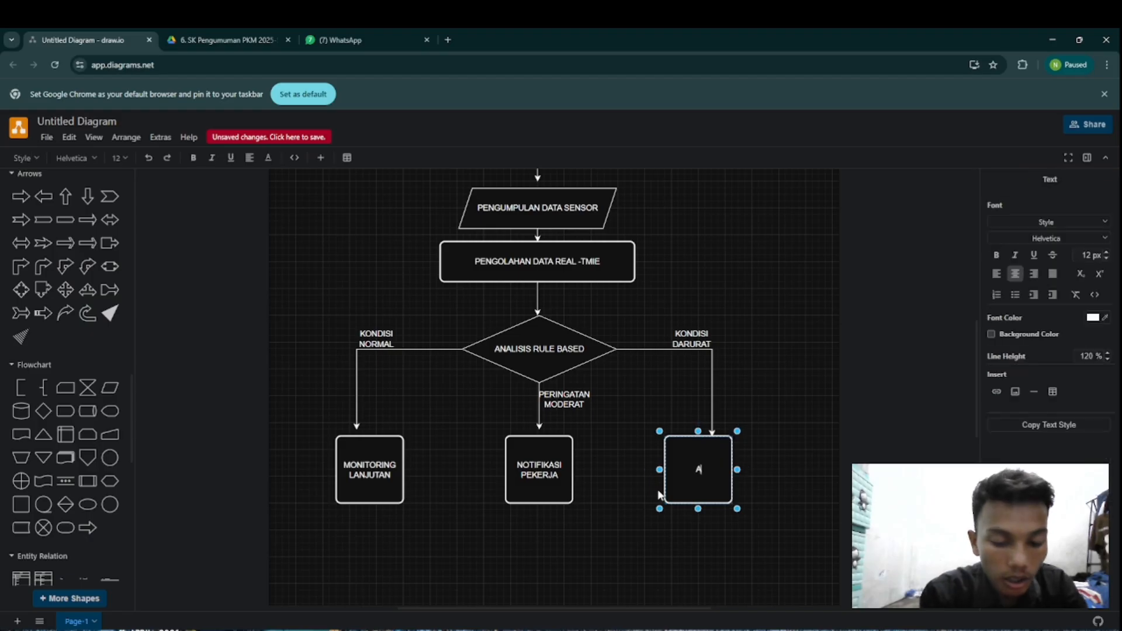
type("AL")
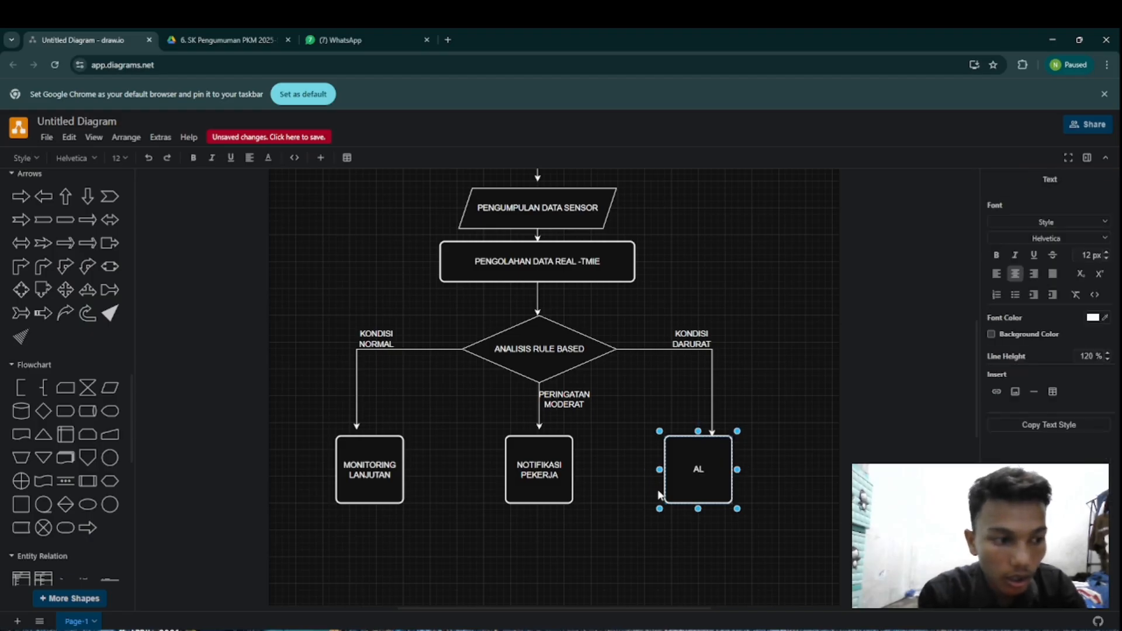
type("ERT")
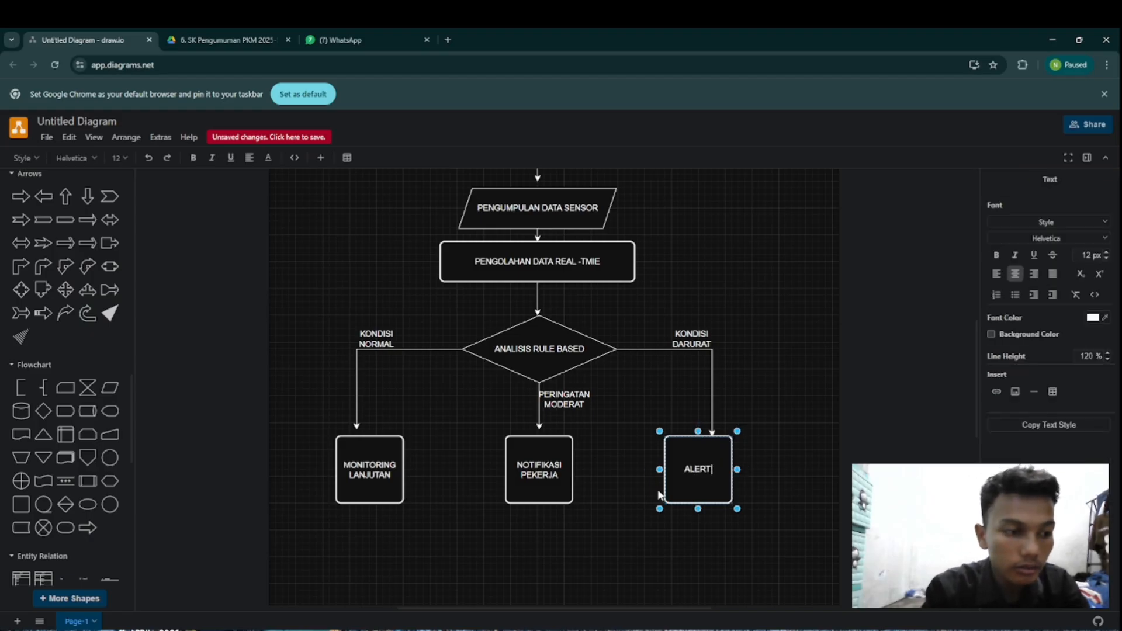
type(" SUP")
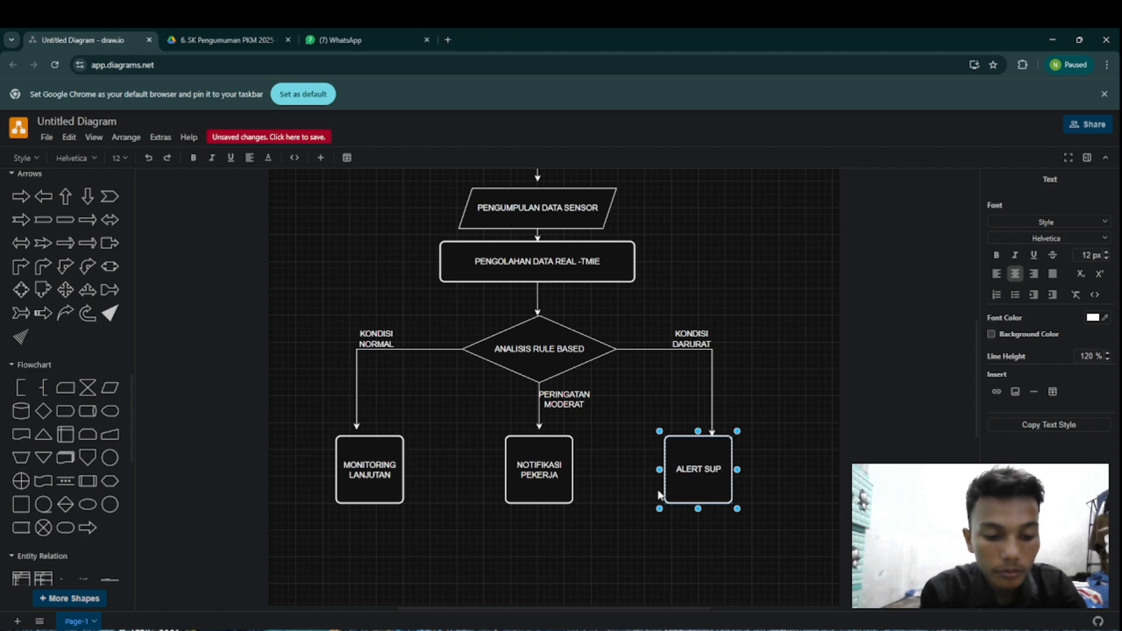
type("ERVESI")
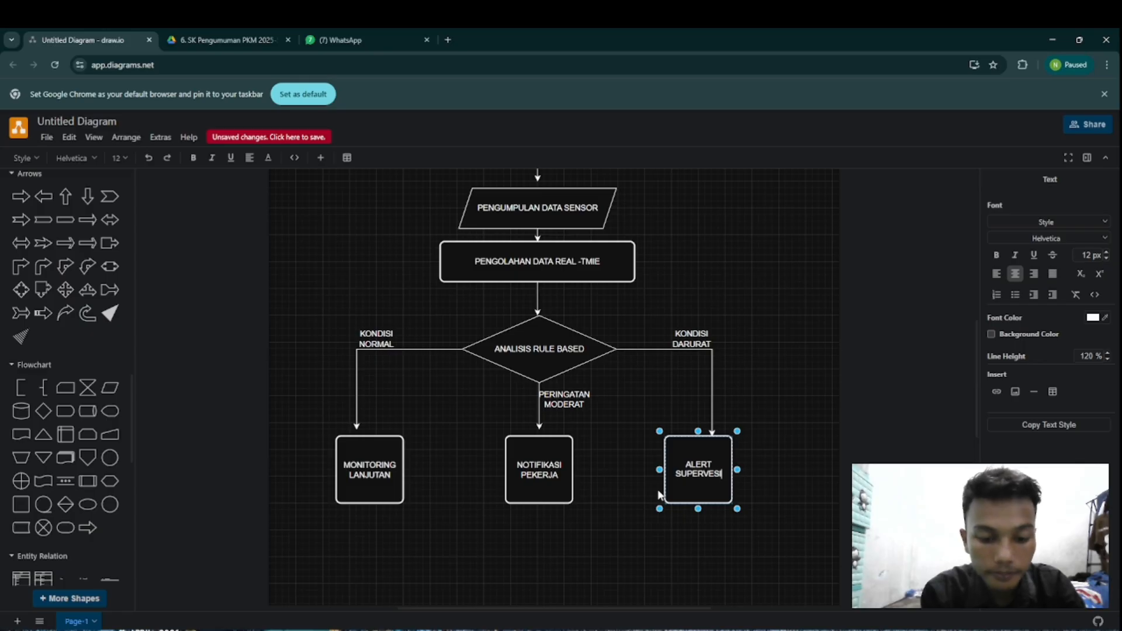
key("BackSpace")
type("ON")
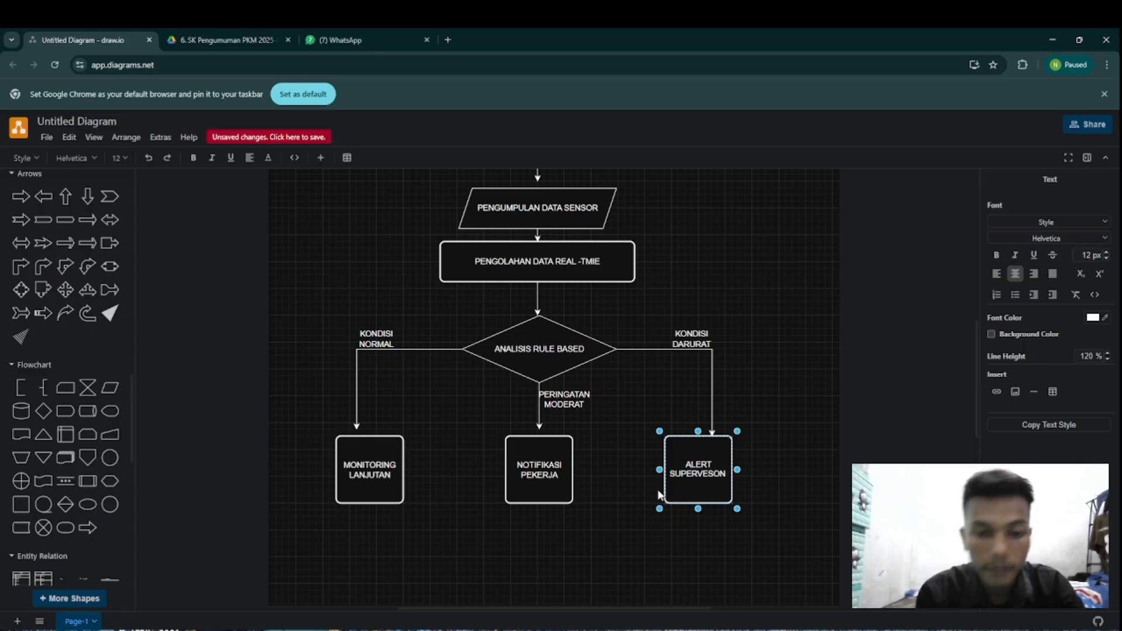
Step: Reduce the height of the ALERT SUPERVESON, NOTIFIKASI PEKERJA and MONITORING LANJUTAN boxes so each measures 100 x 50, keeping their upper edges in place
scroll(708, 516, "up", 1)
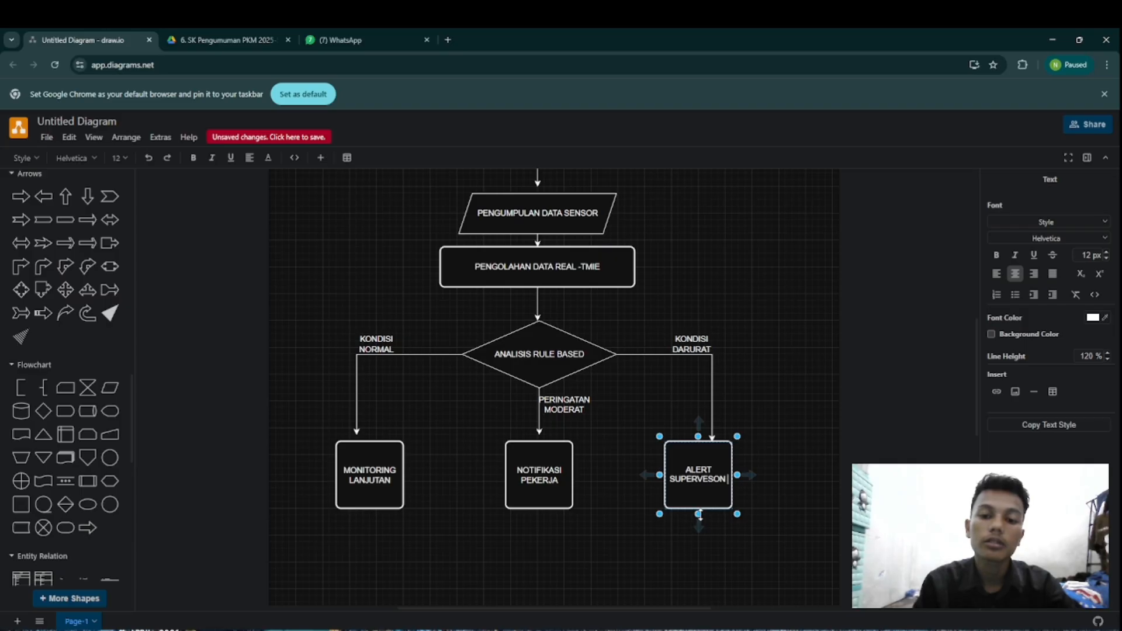
left_click_drag(699, 516, 714, 488)
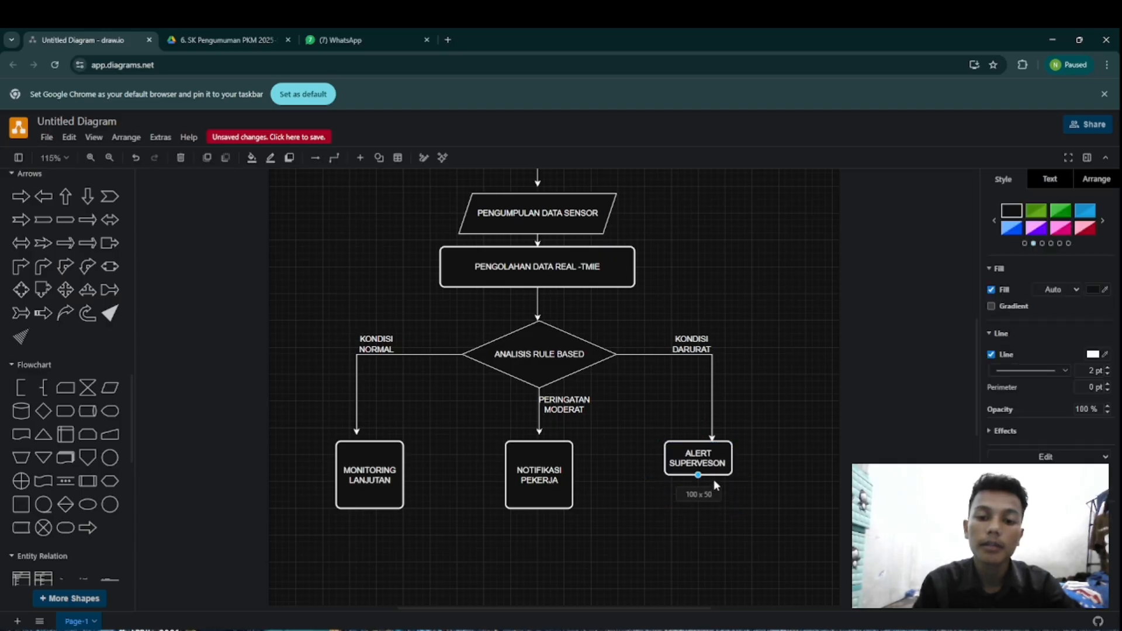
left_click(541, 497)
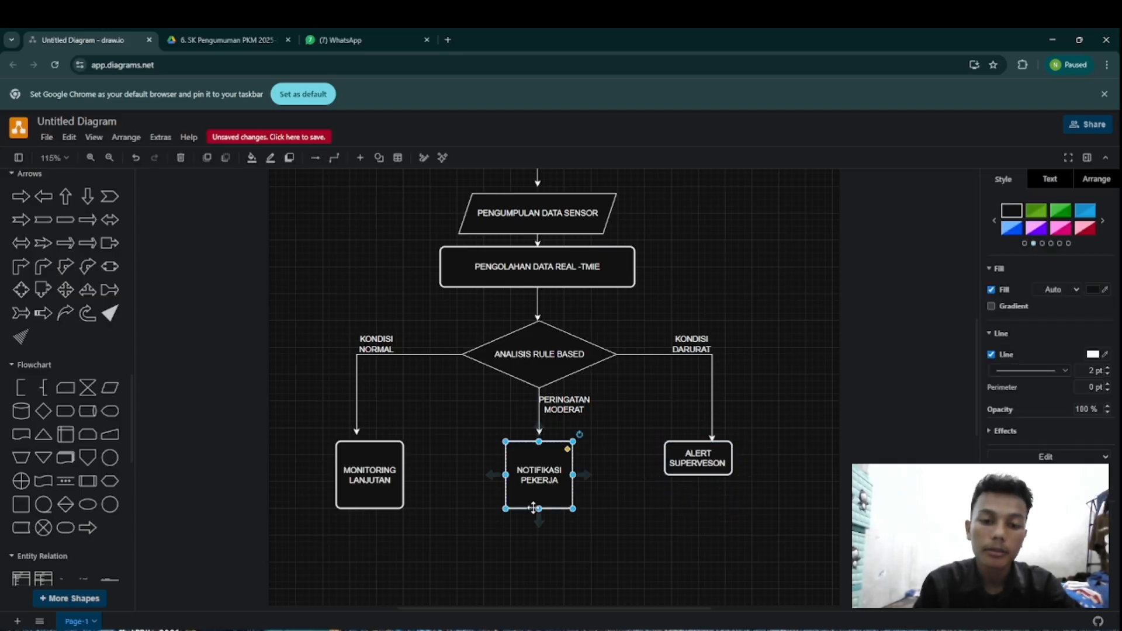
left_click_drag(538, 508, 551, 474)
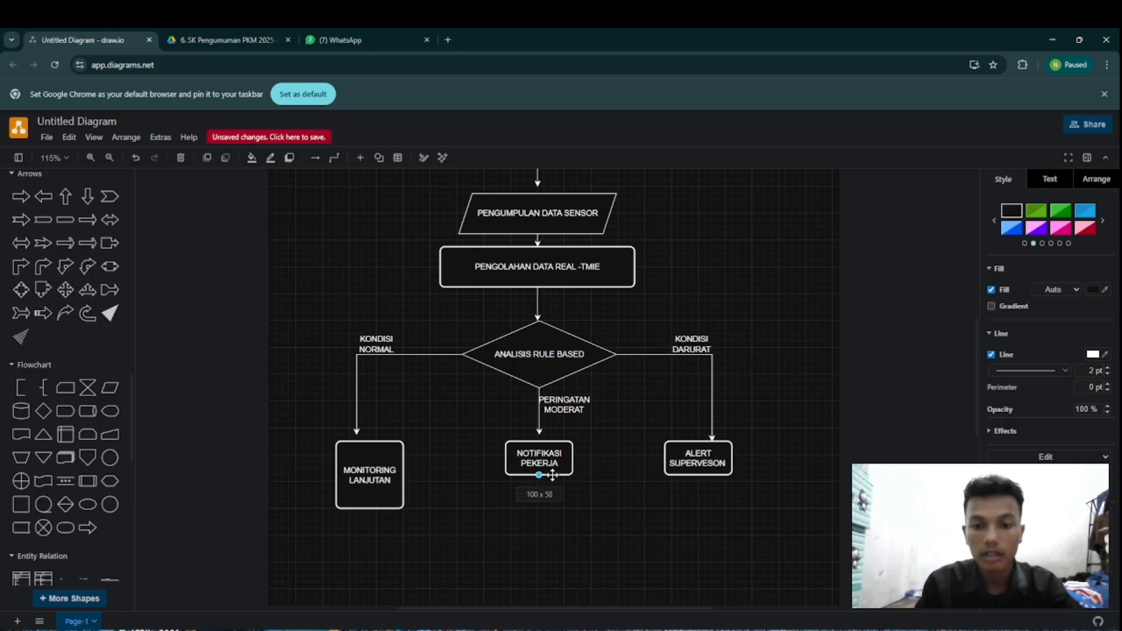
left_click(377, 507)
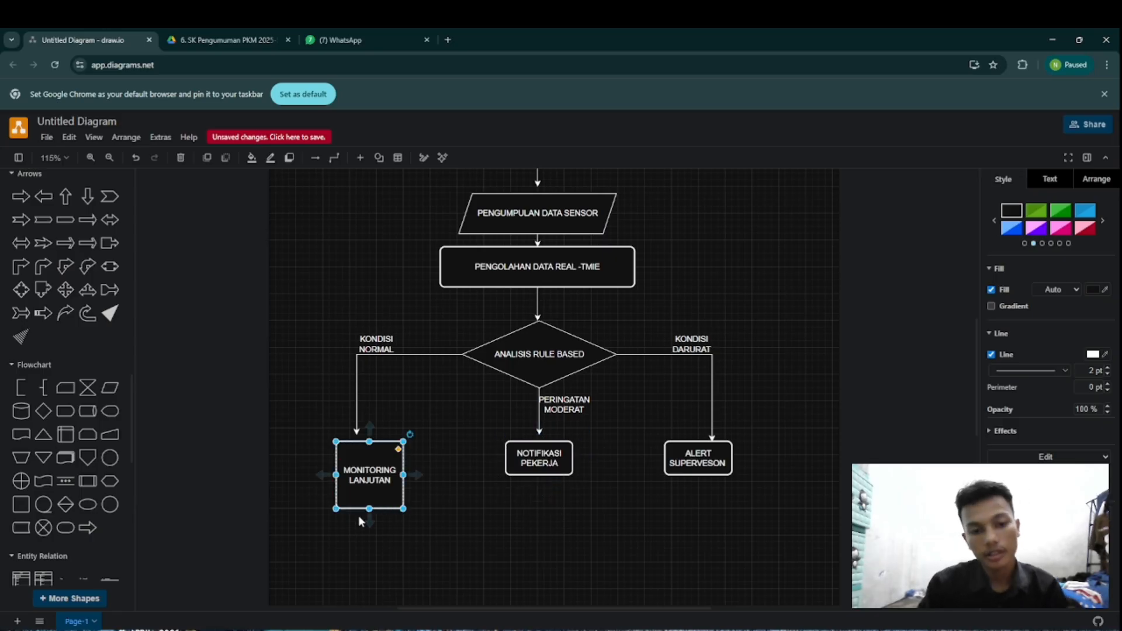
left_click_drag(368, 508, 387, 475)
left_click(555, 509)
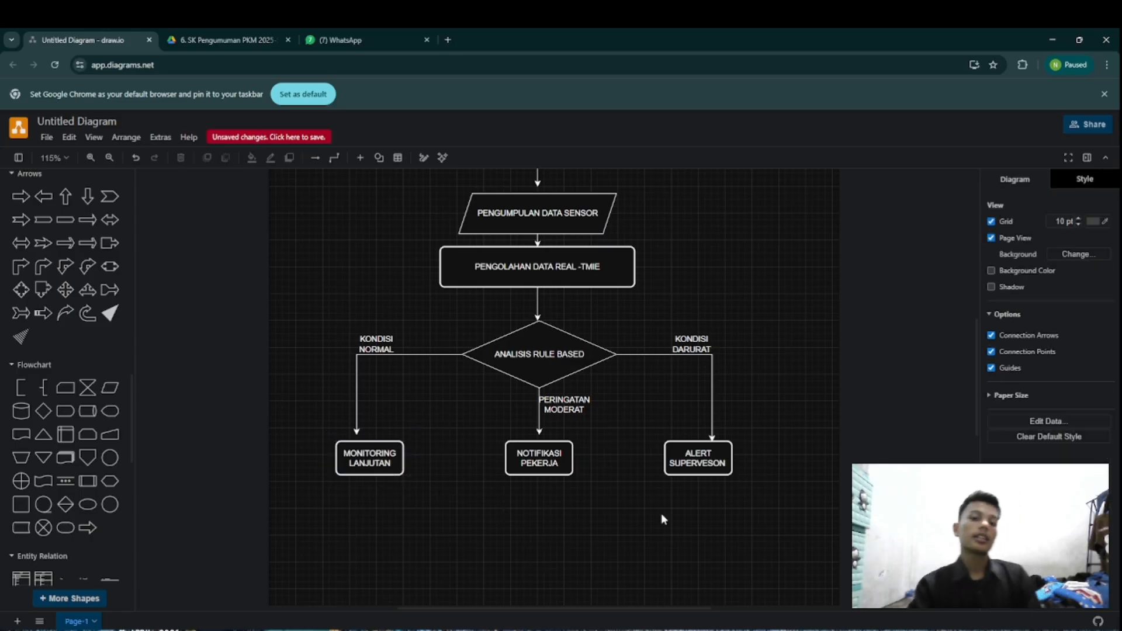
Step: Draw a connector from the ALERT SUPERVESON box that runs down from its lower edge and turns inward toward the chart's centre
left_click(666, 449)
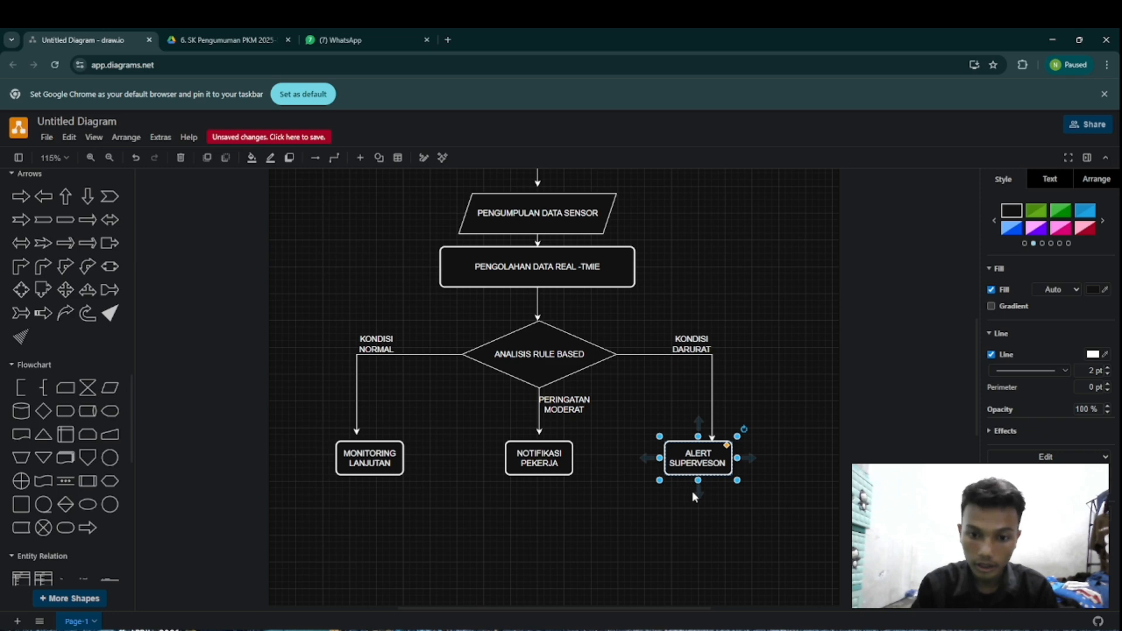
left_click_drag(693, 492, 577, 554)
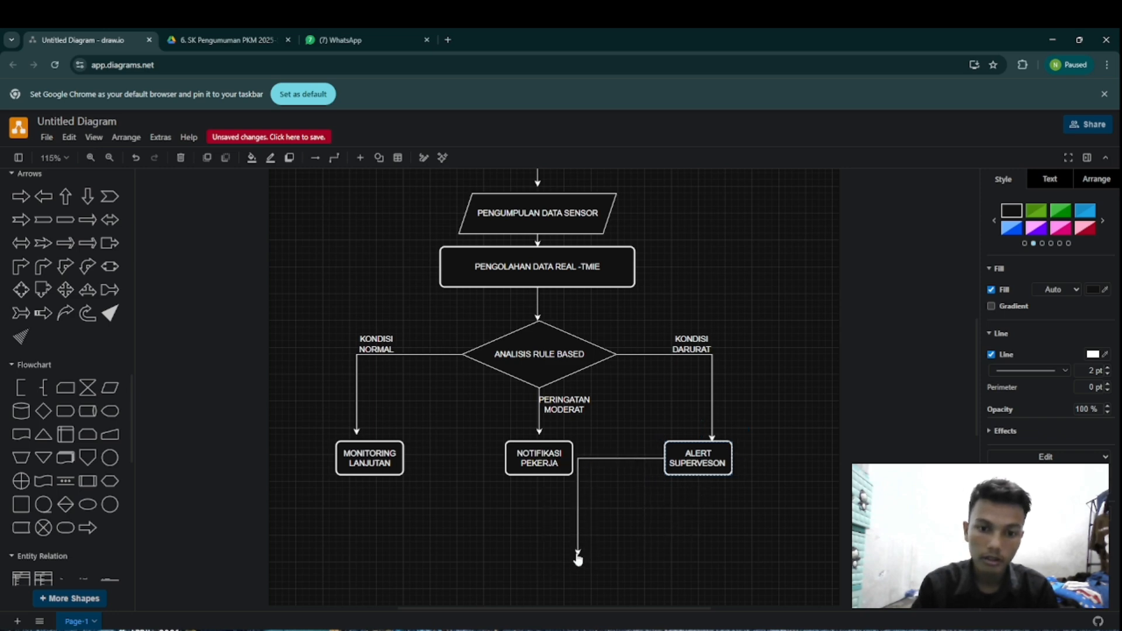
left_click_drag(619, 460, 612, 554)
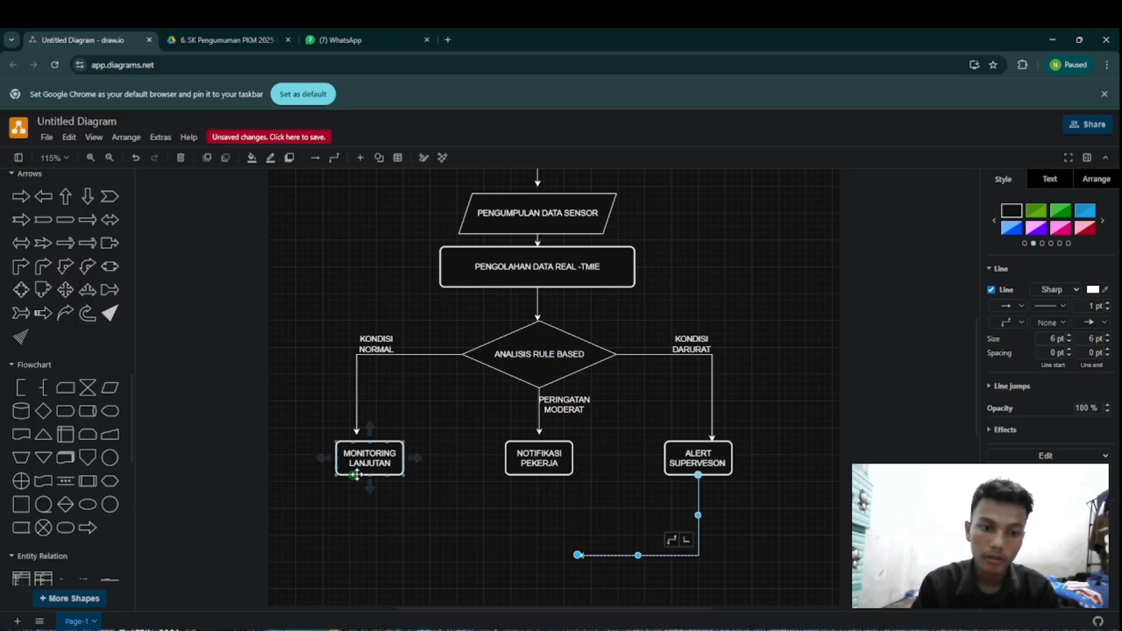
Step: Draw a connector from the MONITORING LANJUTAN box that runs down from its lower edge and turns inward toward the chart's centre
left_click_drag(370, 475, 368, 482)
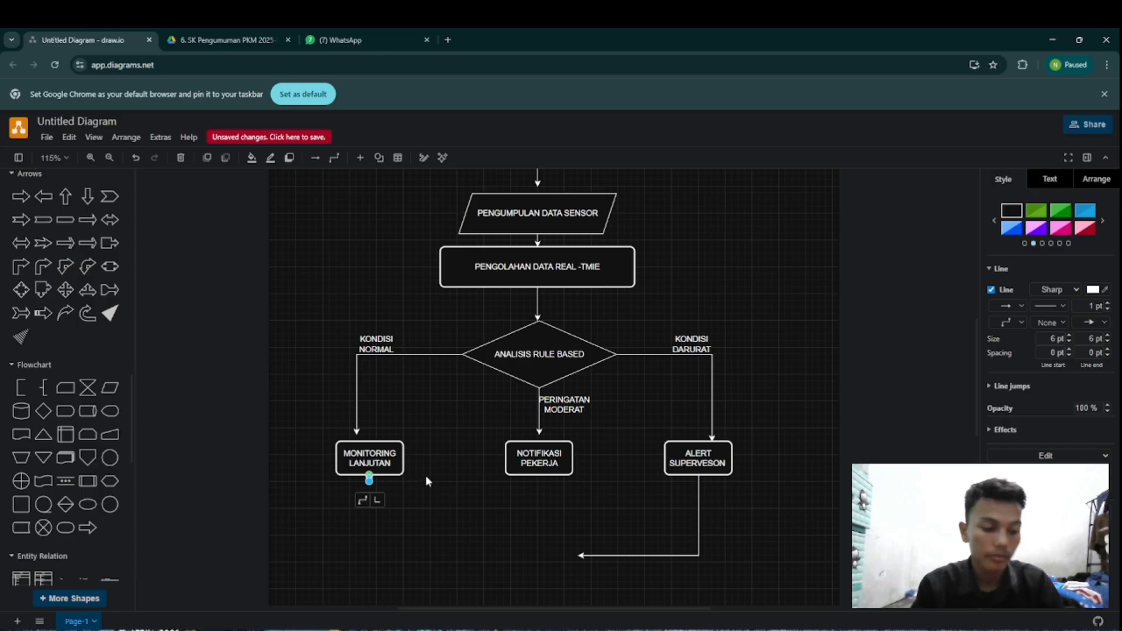
key("ctrl+z")
left_click(387, 471)
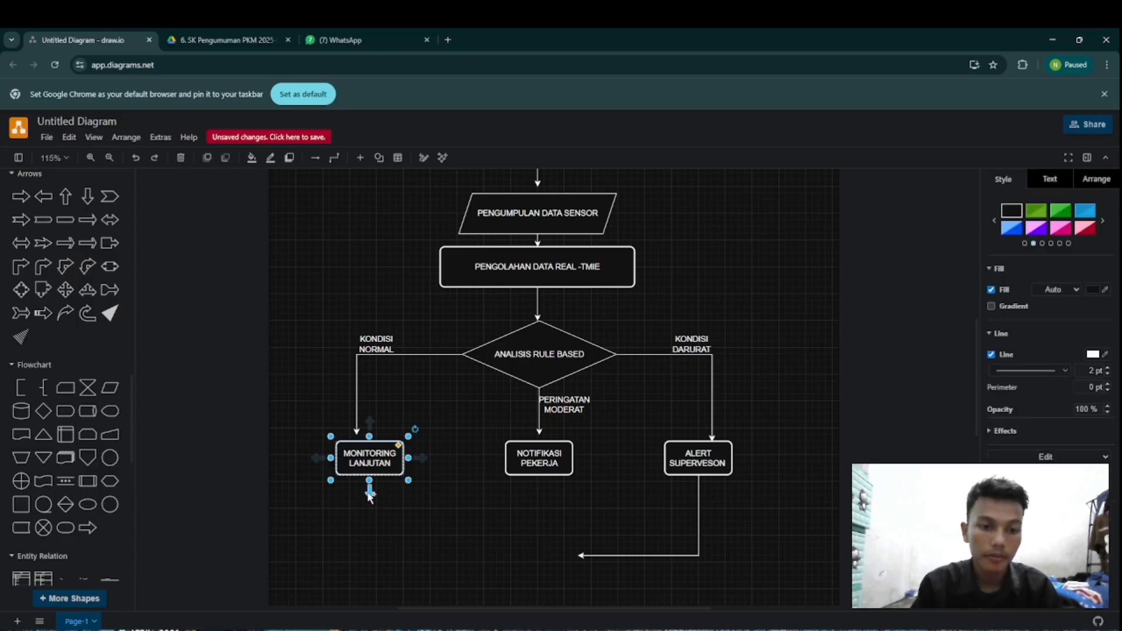
left_click_drag(370, 483, 484, 561)
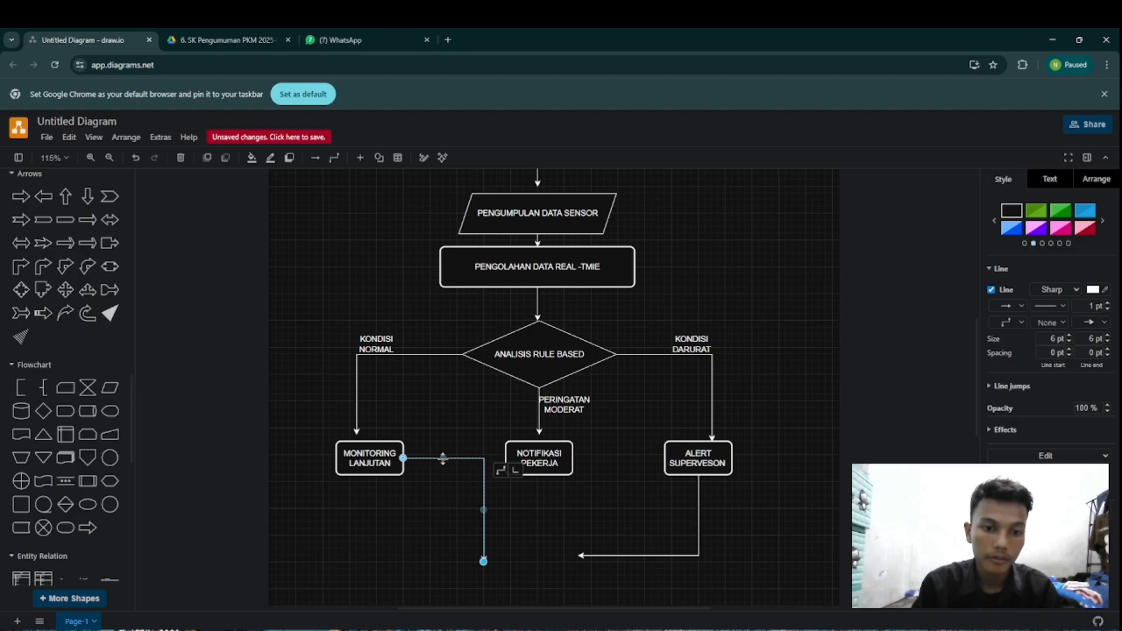
left_click_drag(443, 457, 428, 555)
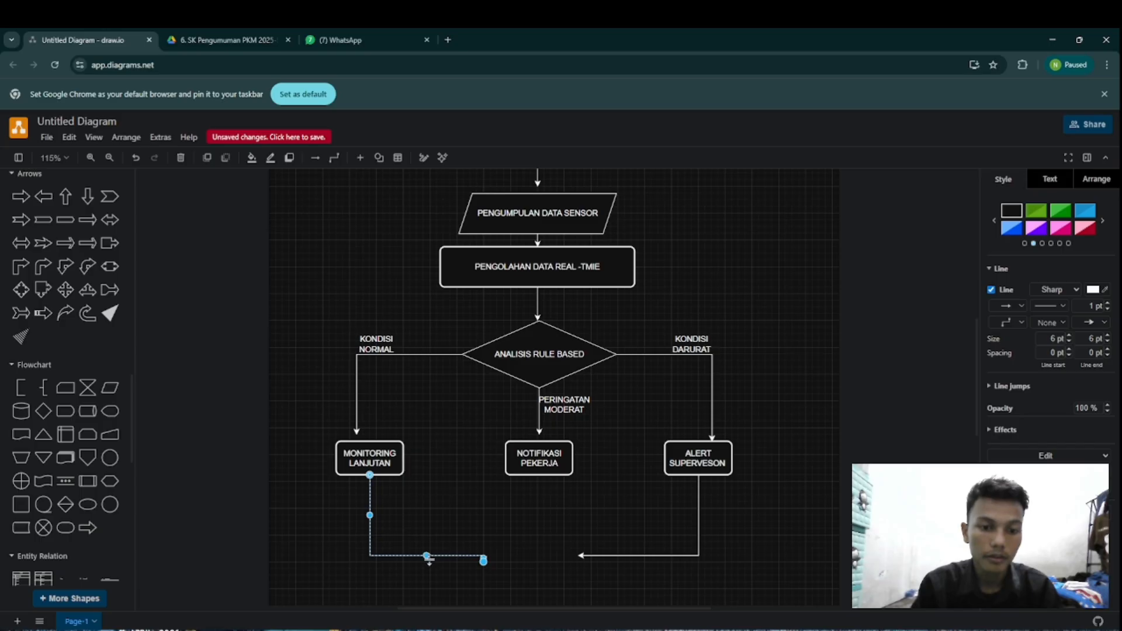
left_click_drag(429, 558, 441, 556)
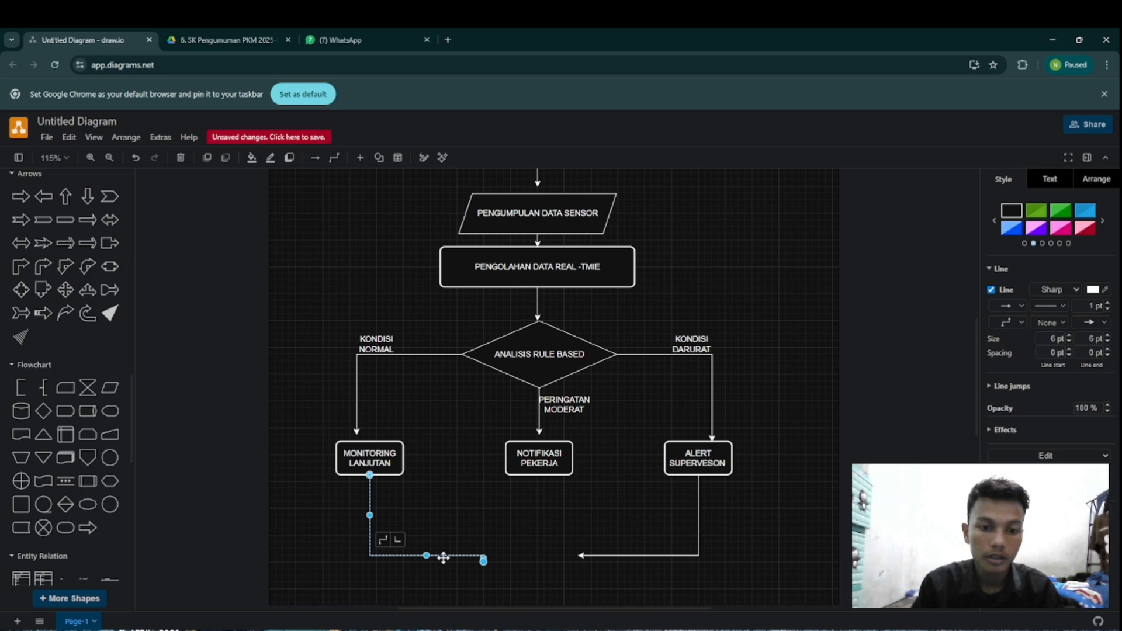
Step: Lower the horizontal segment of the MONITORING LANJUTAN connector to its end point so the arrowhead points straight inward
left_click(482, 561)
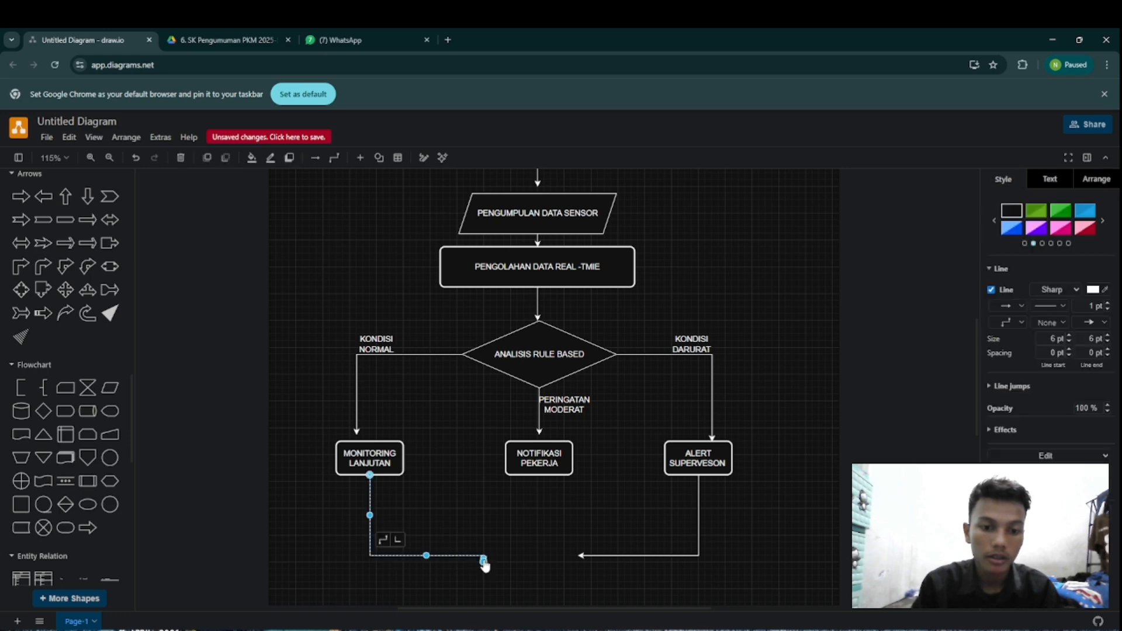
double_click(483, 560)
left_click(518, 529)
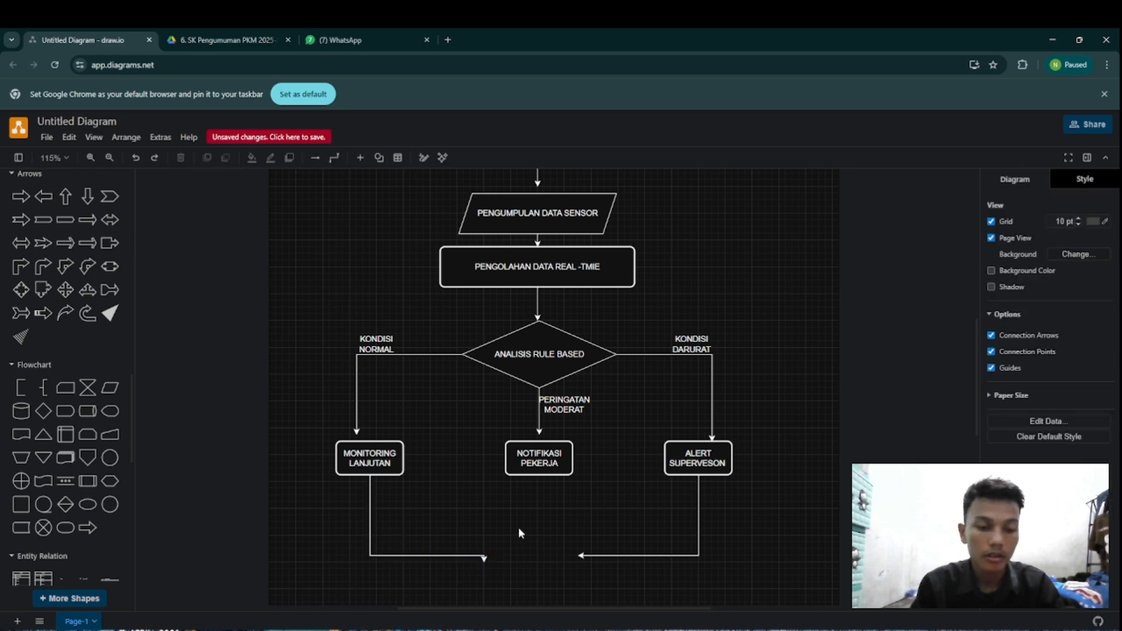
left_click(483, 561)
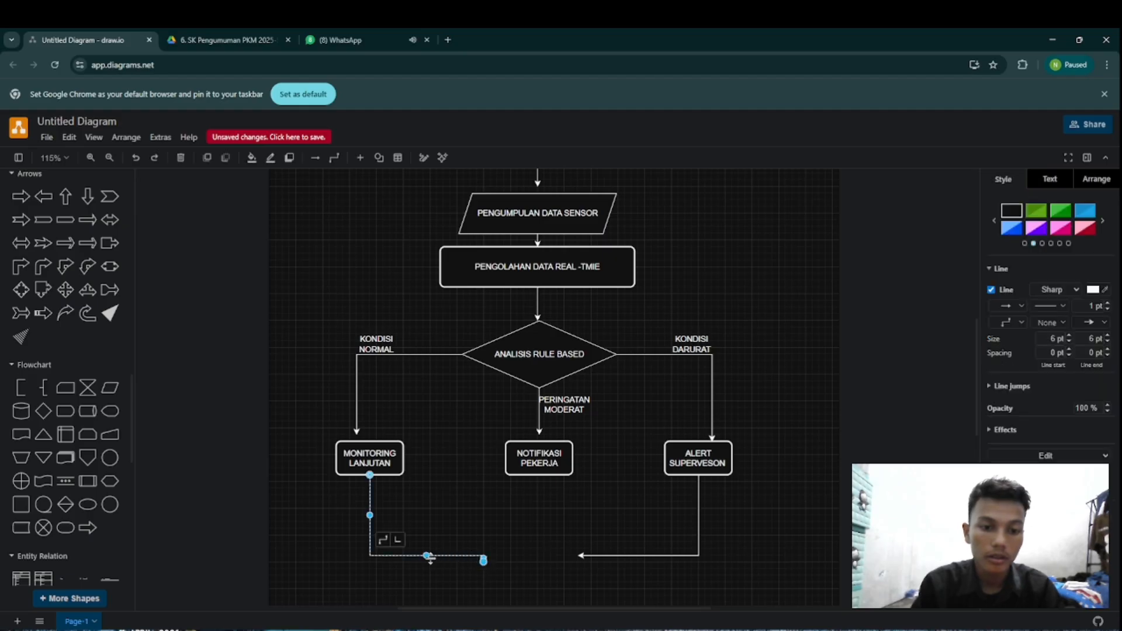
left_click_drag(426, 555, 431, 562)
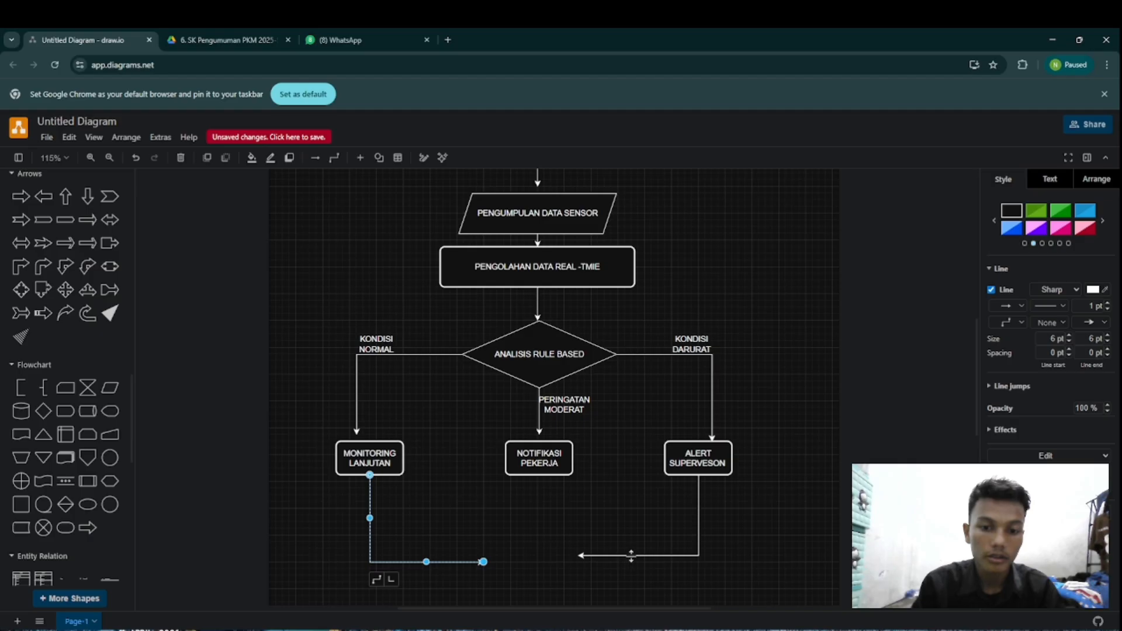
left_click_drag(628, 555, 632, 563)
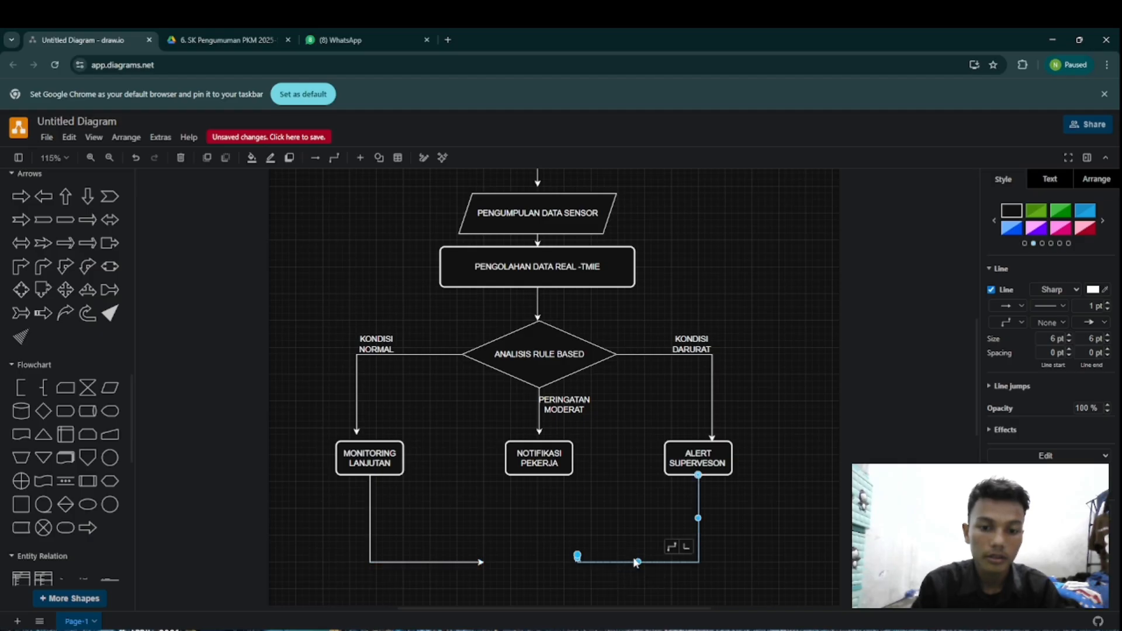
left_click(580, 559)
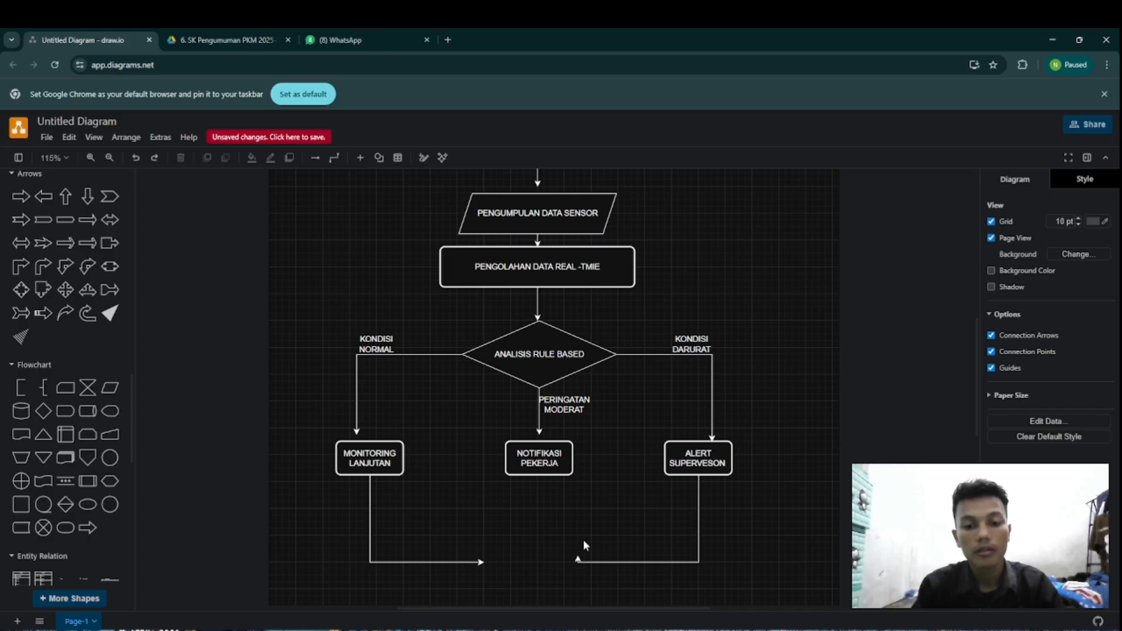
key("ctrl+z")
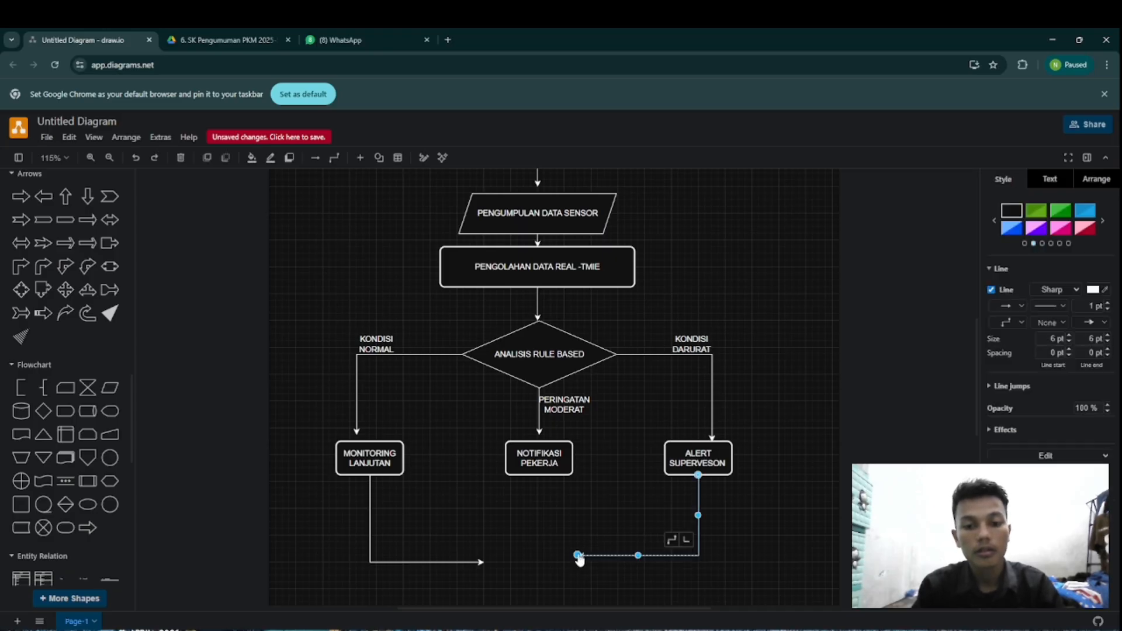
Step: Extend the ALERT SUPERVESON connector inward and lower its horizontal segment level with the MONITORING LANJUTAN arrow, with the arrowhead pointing straight inward
left_click_drag(579, 559, 531, 564)
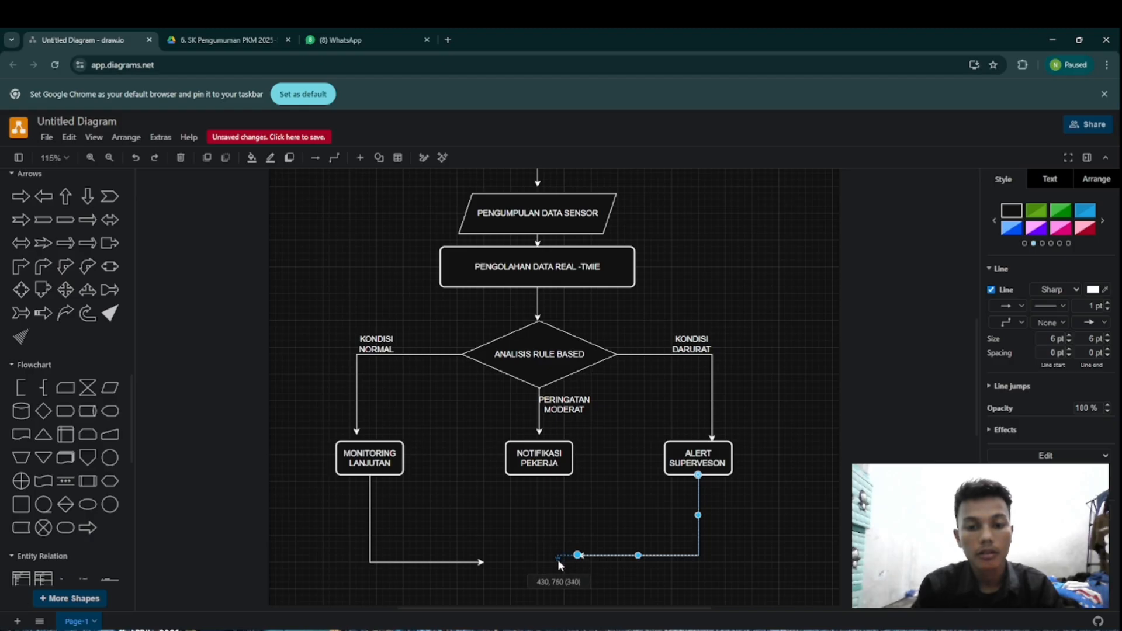
left_click_drag(556, 558, 638, 562)
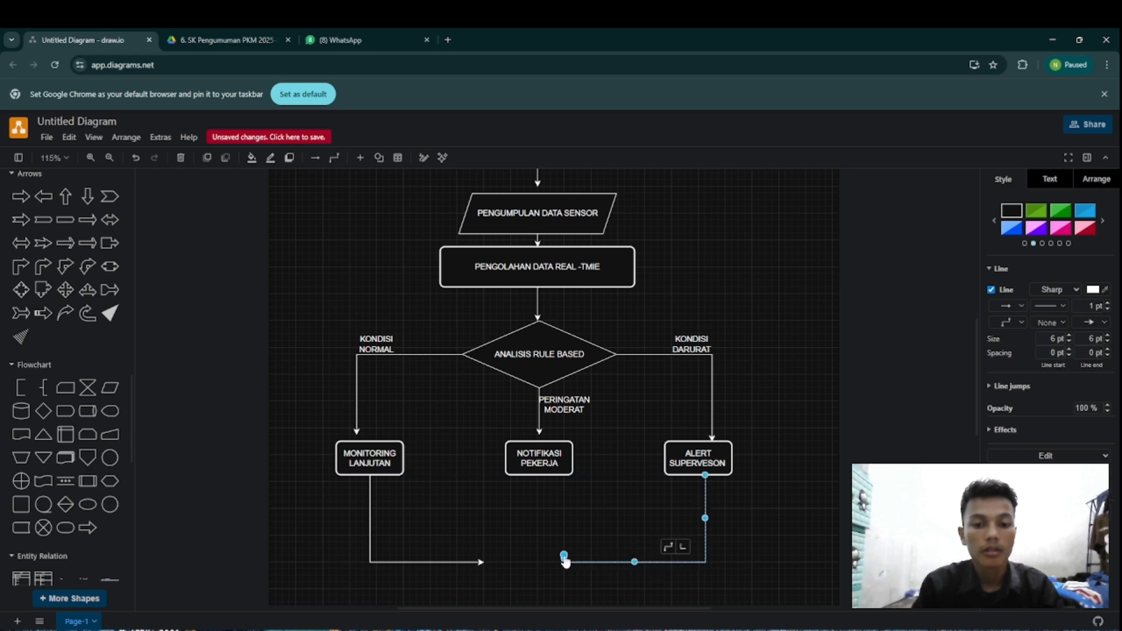
left_click_drag(565, 558, 551, 562)
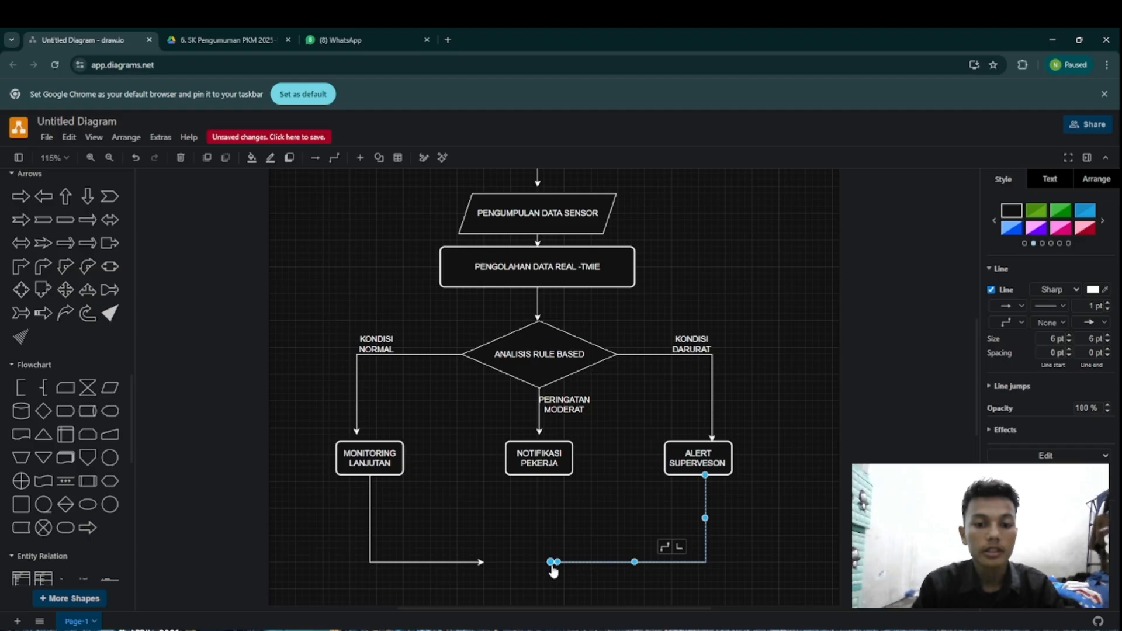
left_click(612, 529)
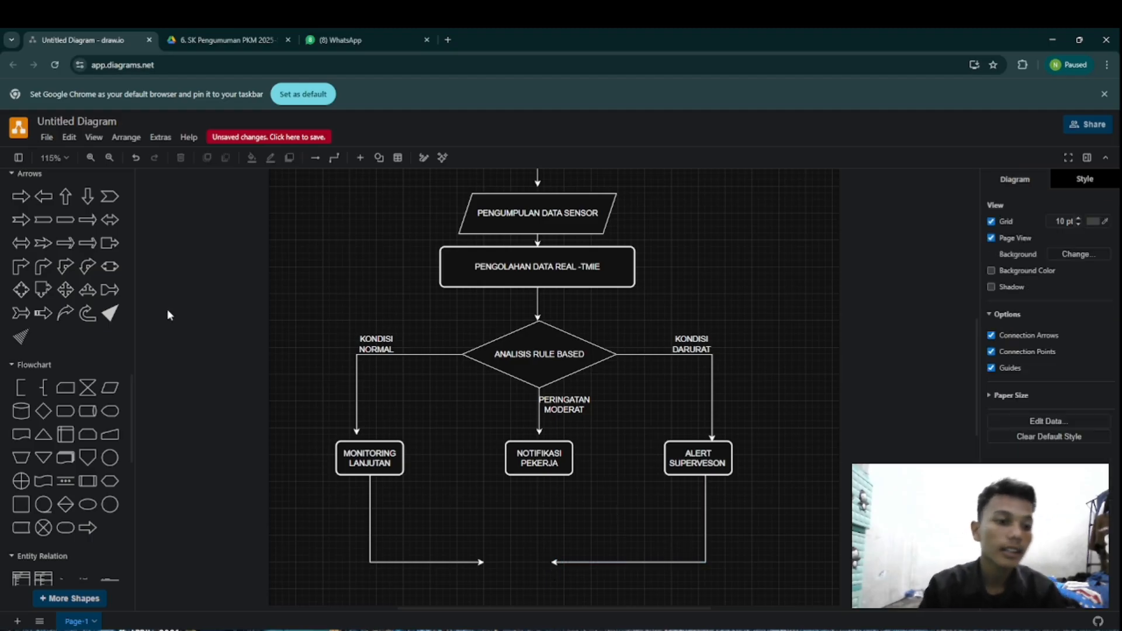
Step: Add a Flowchart Data shape below the NOTIFIKASI PEKERJA box and enlarge it to sit just above the two inward arrows
left_click(106, 396)
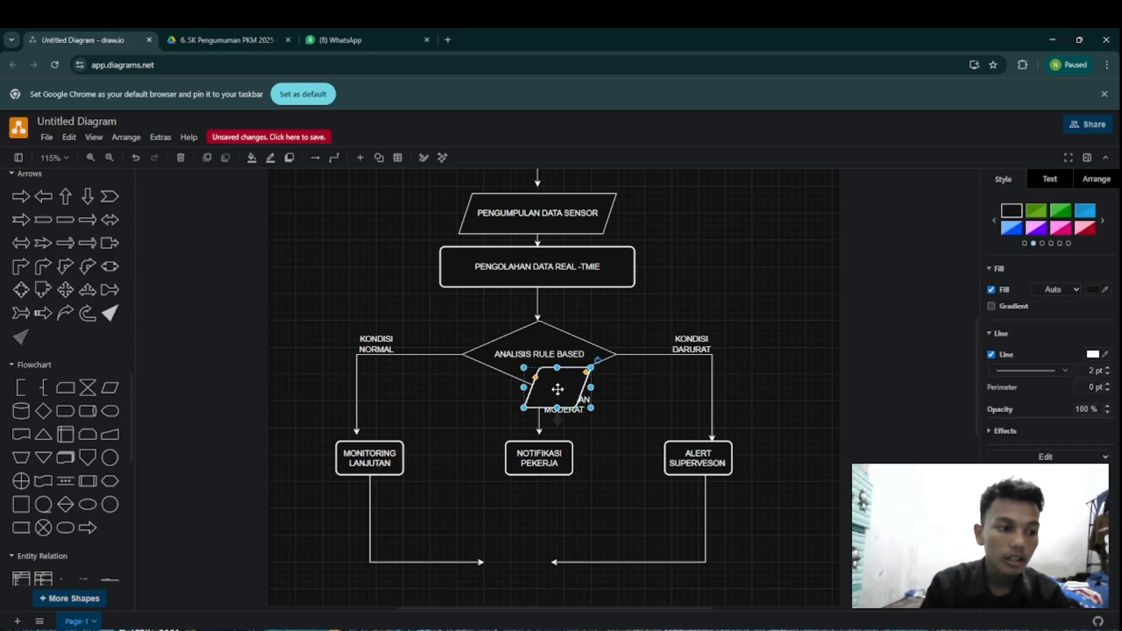
left_click_drag(561, 390, 544, 507)
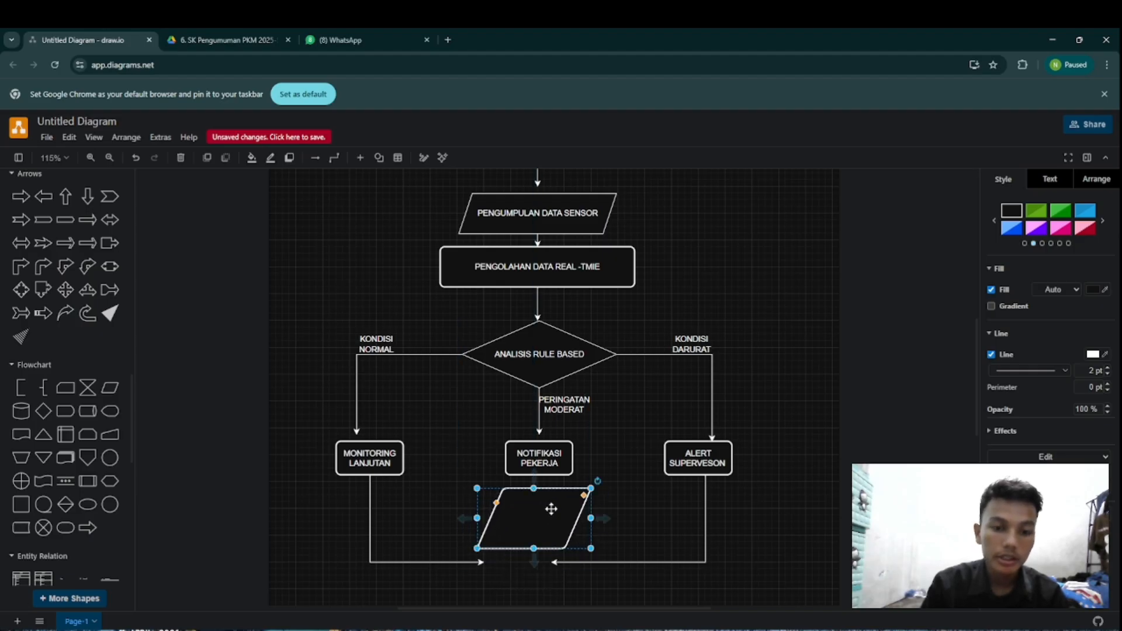
left_click(553, 563)
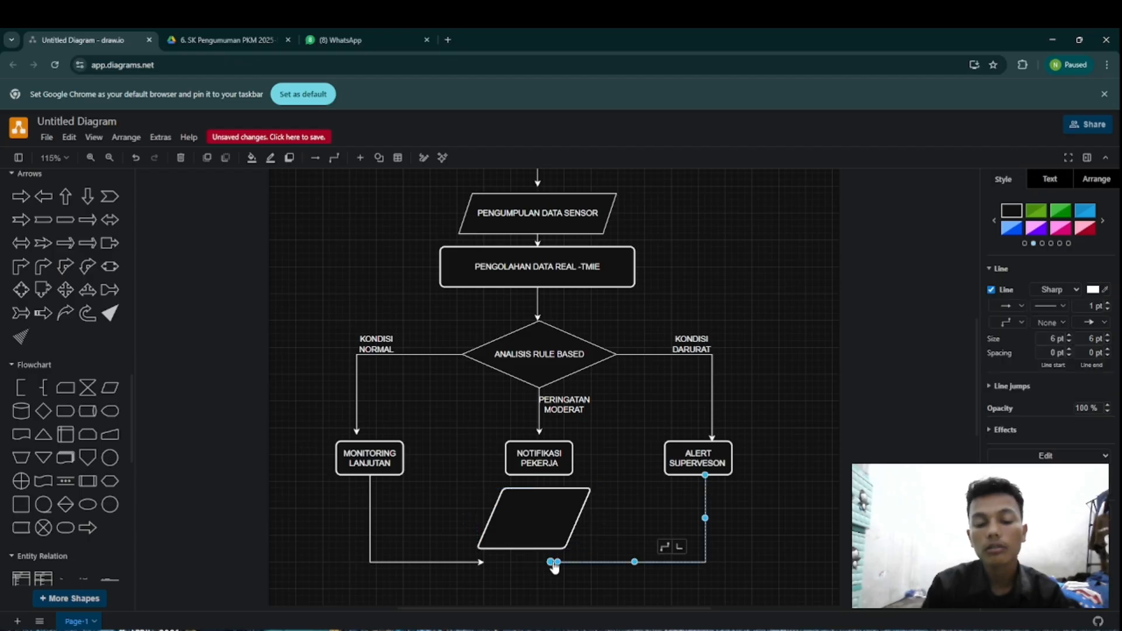
Step: Pull back the ends of the ALERT SUPERVESON and MONITORING LANJUTAN connectors to widen the gap between their arrowheads
left_click_drag(554, 567, 575, 563)
left_click(478, 564)
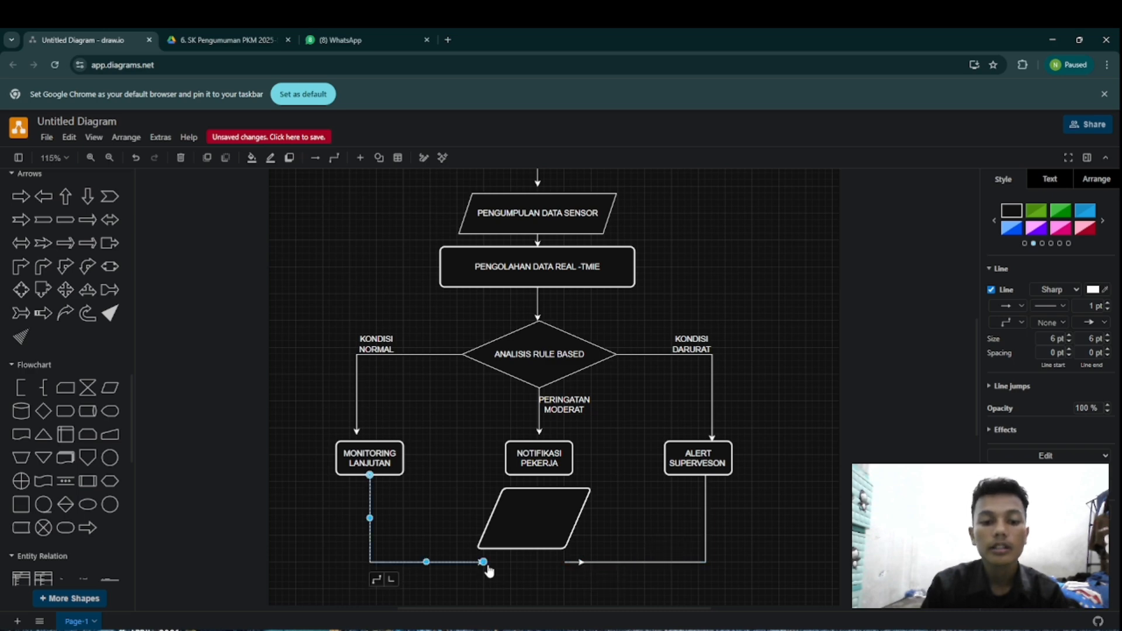
left_click_drag(485, 564, 457, 564)
Step: Try the data shape between the two arrowheads, undo that move, and place the shape below the connectors instead
left_click_drag(507, 537, 494, 560)
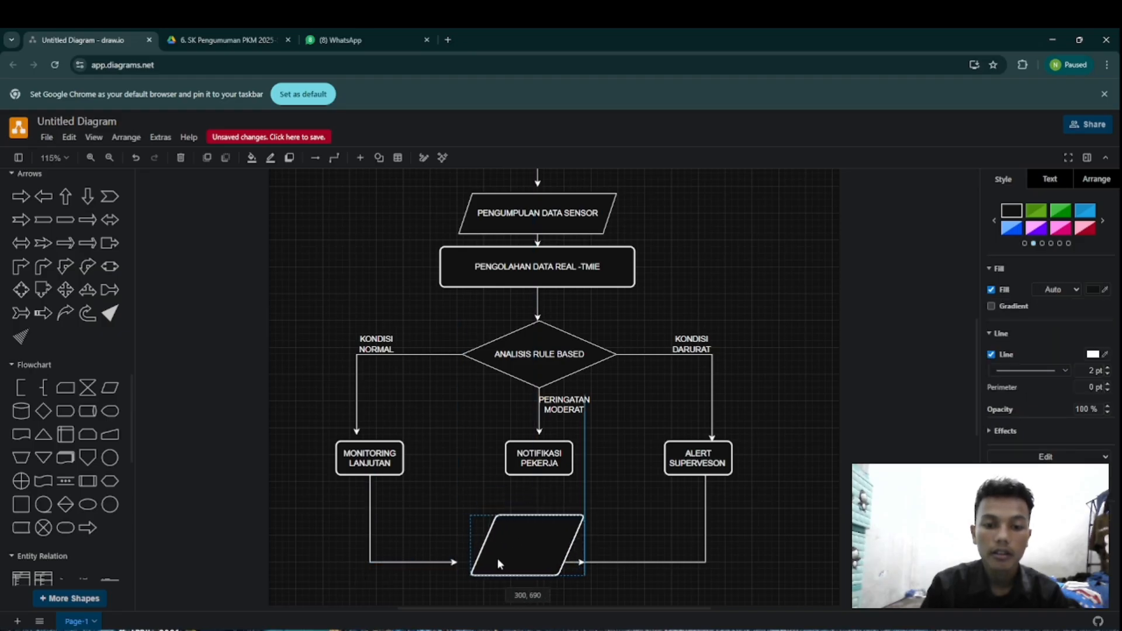
left_click(571, 563)
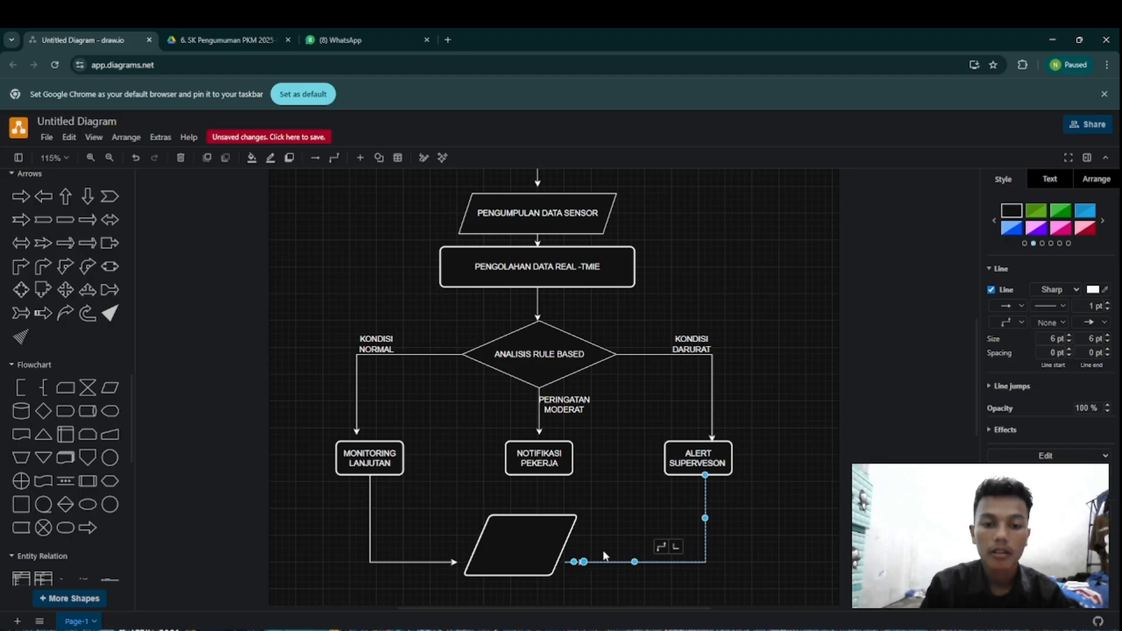
key("ctrl+z")
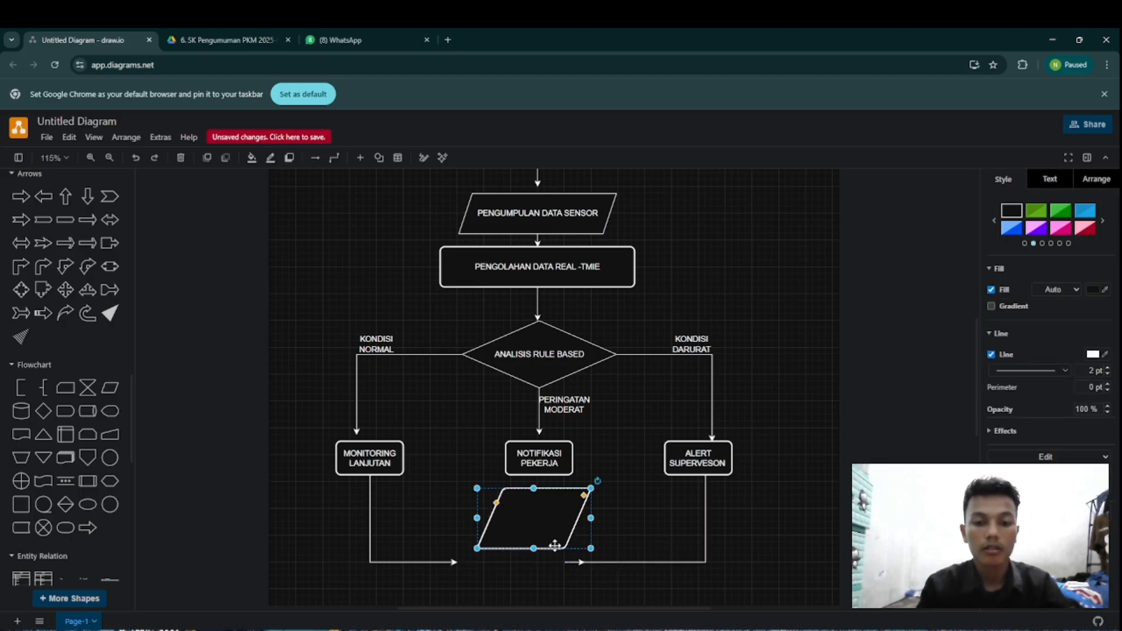
mouse_move(543, 538)
left_mouse_down()
mouse_move(530, 601)
mouse_move(531, 544)
left_mouse_up()
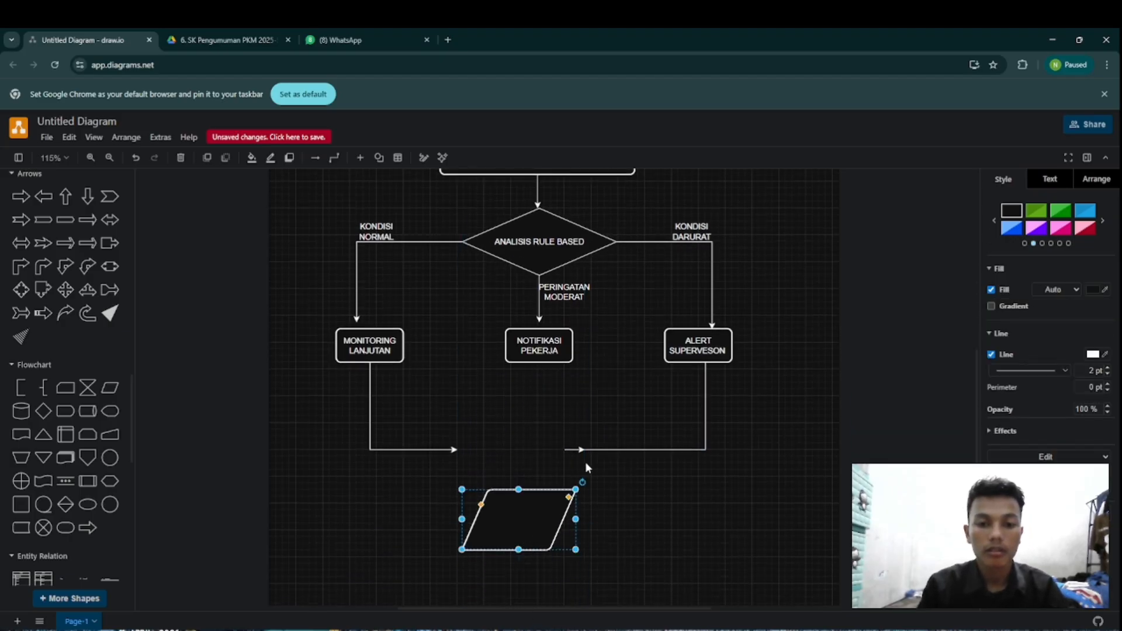
Step: Delete the ALERT SUPERVESON connector and move the data shape up beneath the NOTIFIKASI PEKERJA box
left_click(584, 445)
left_click(618, 450)
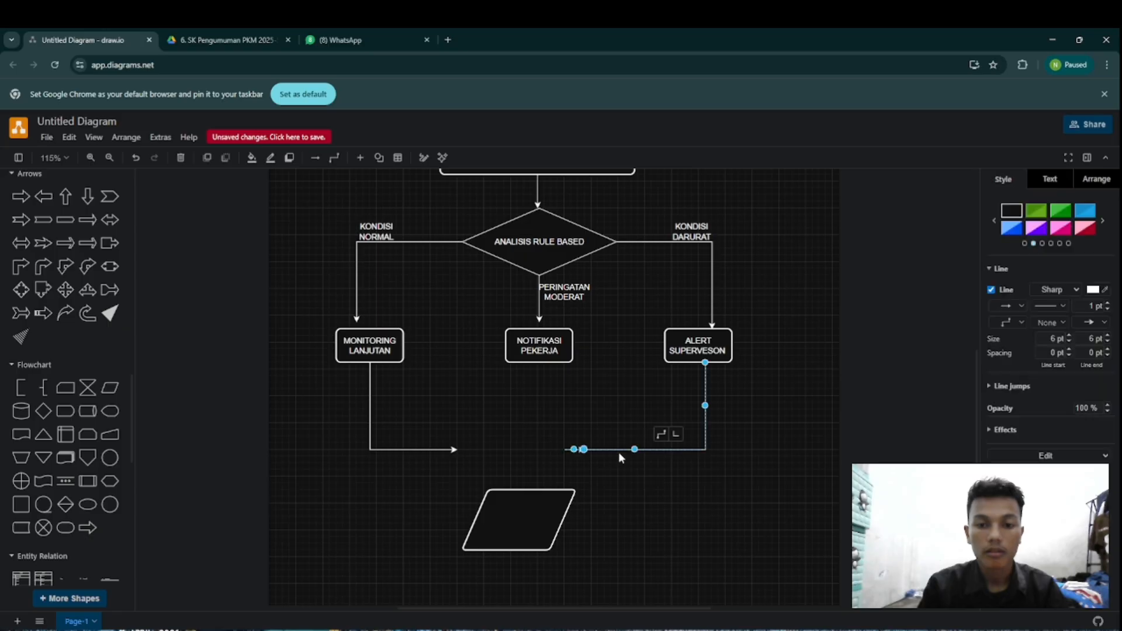
key("Delete")
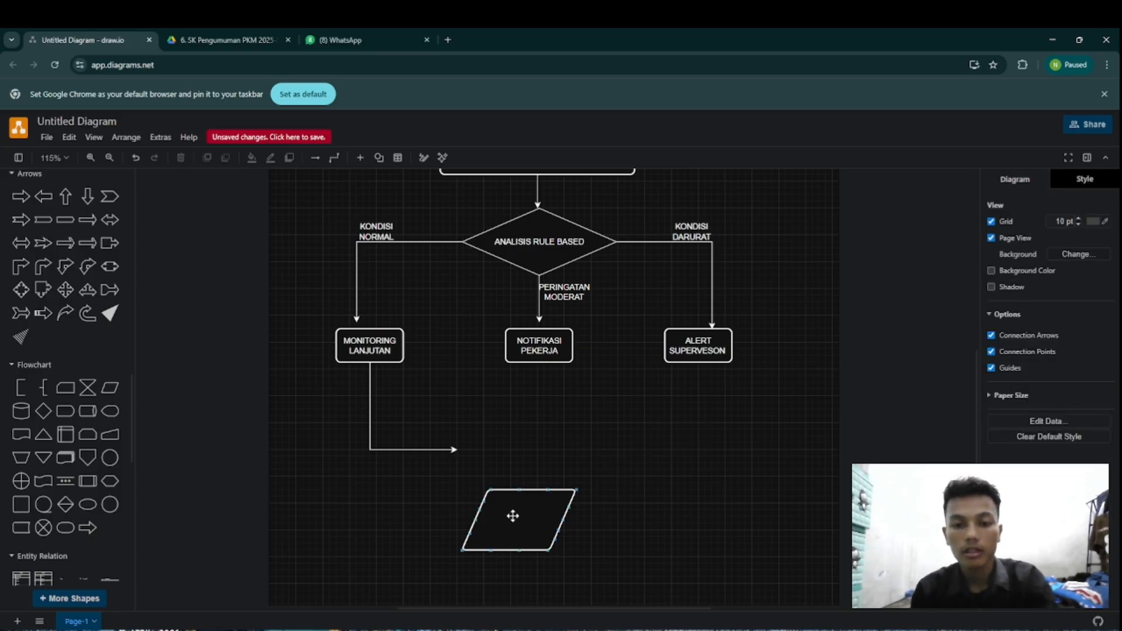
left_click_drag(514, 513, 532, 436)
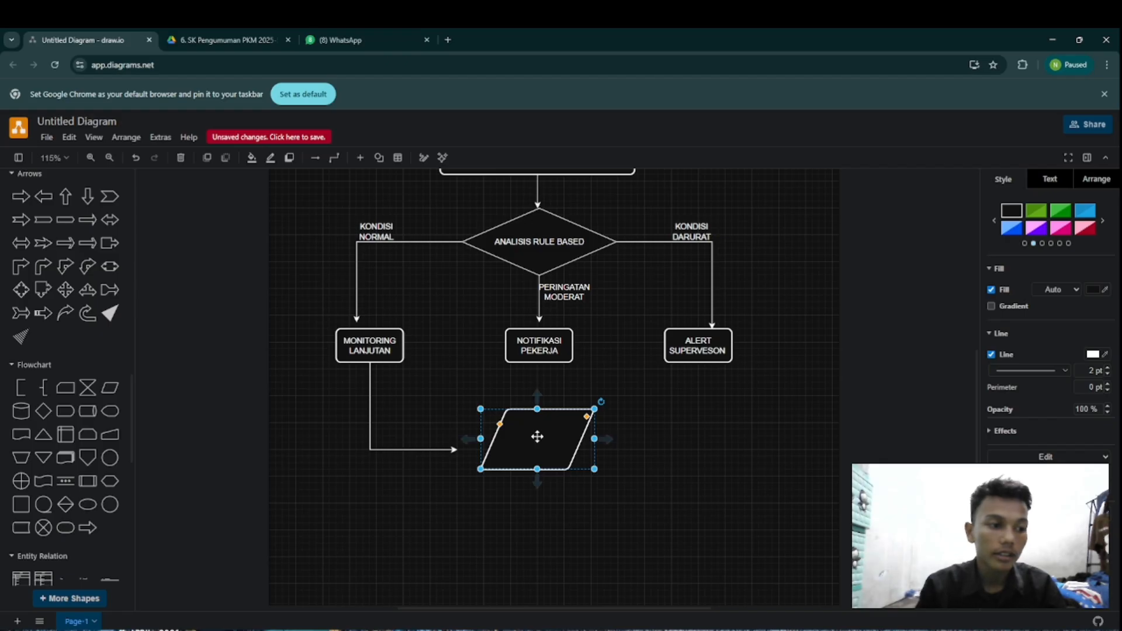
Step: Label the data shape "PENYIMPANAN DATA & LAPORAN"
double_click(537, 437)
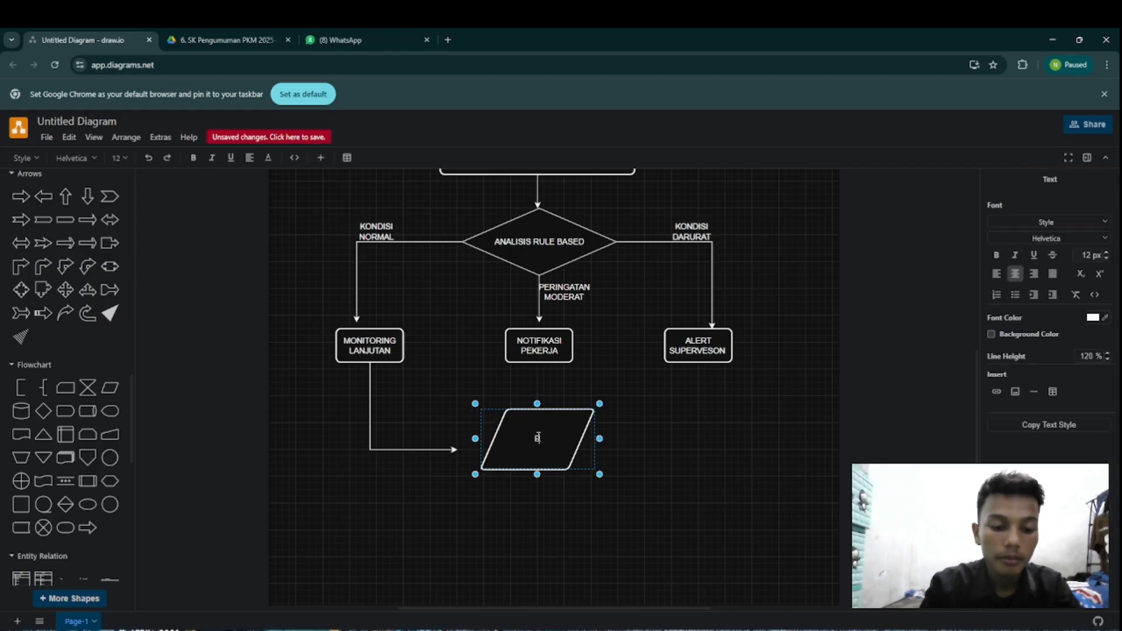
type("PENY")
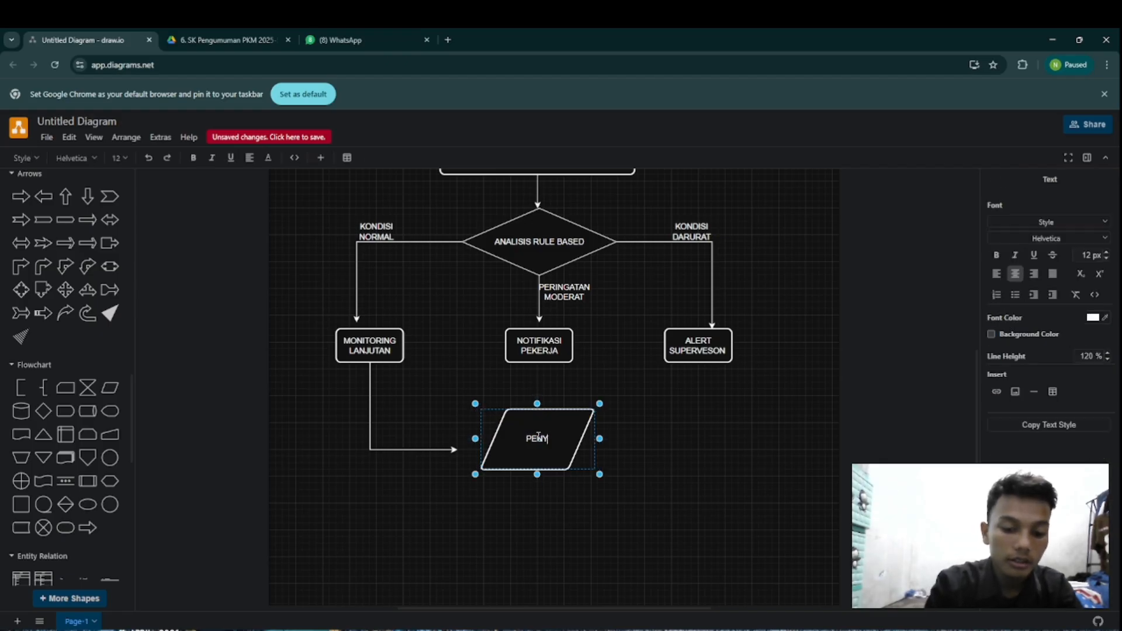
type("IMPANA")
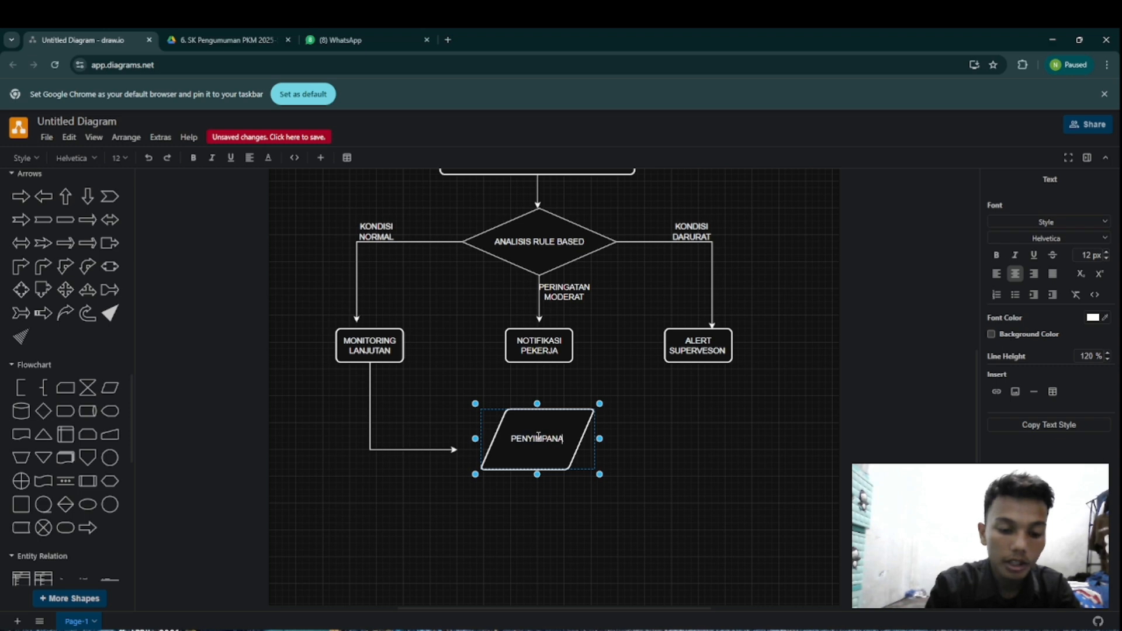
type("N DATA")
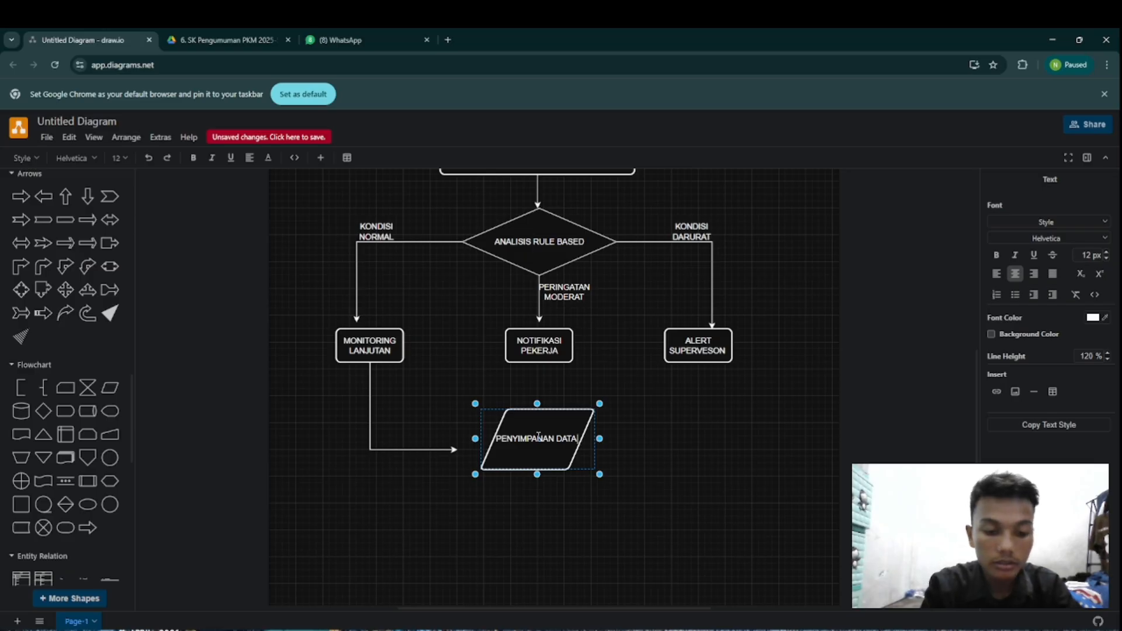
type(" & LA")
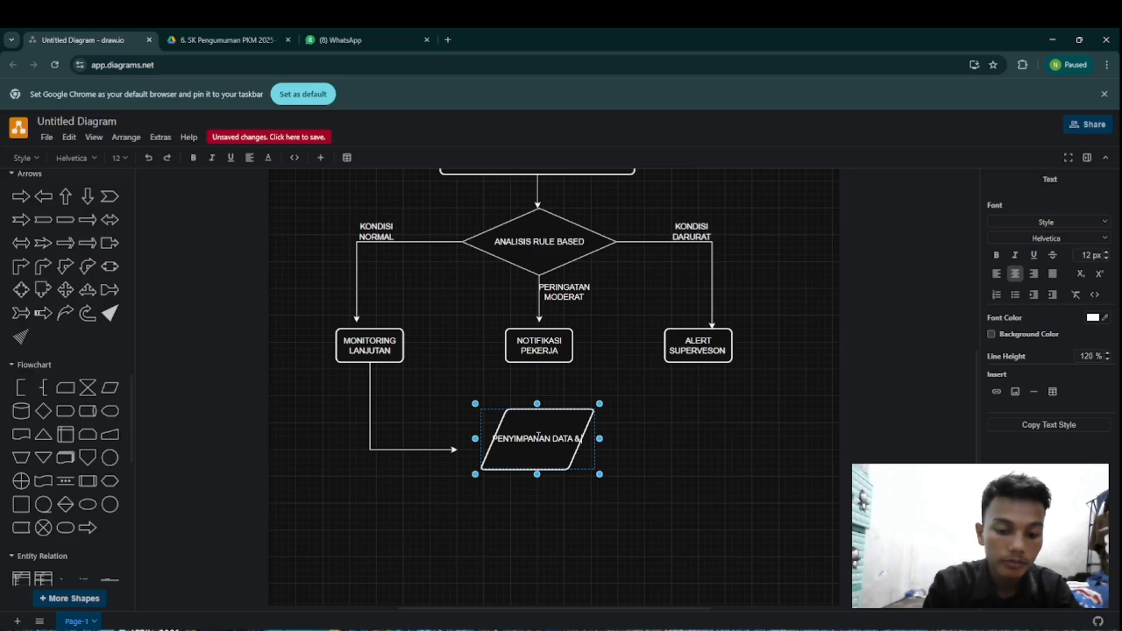
type("PO")
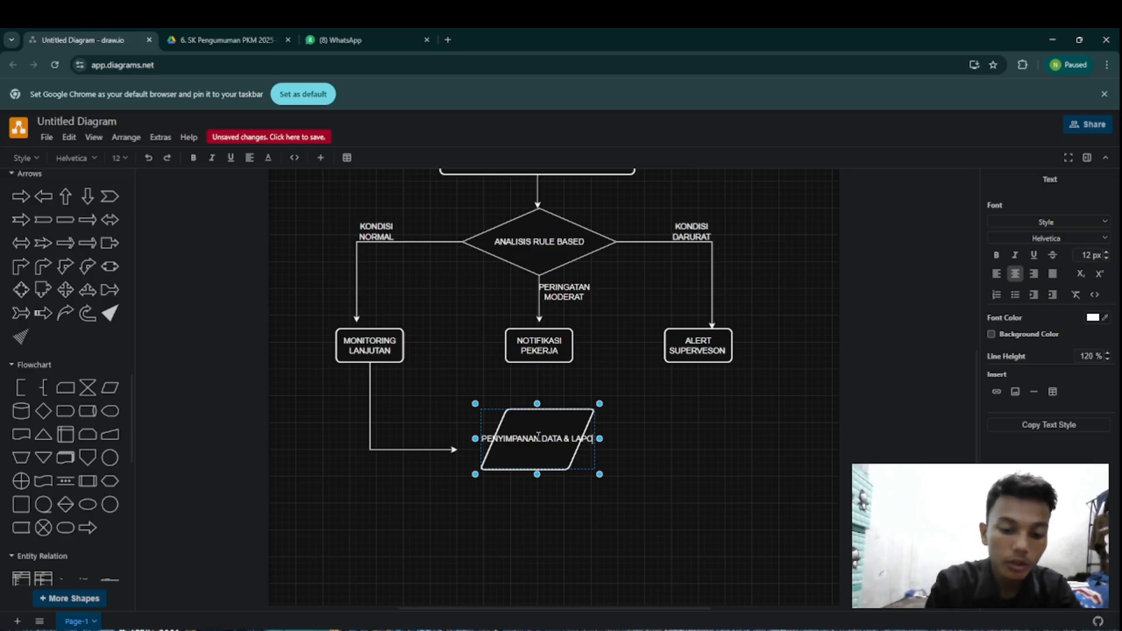
type("RAN")
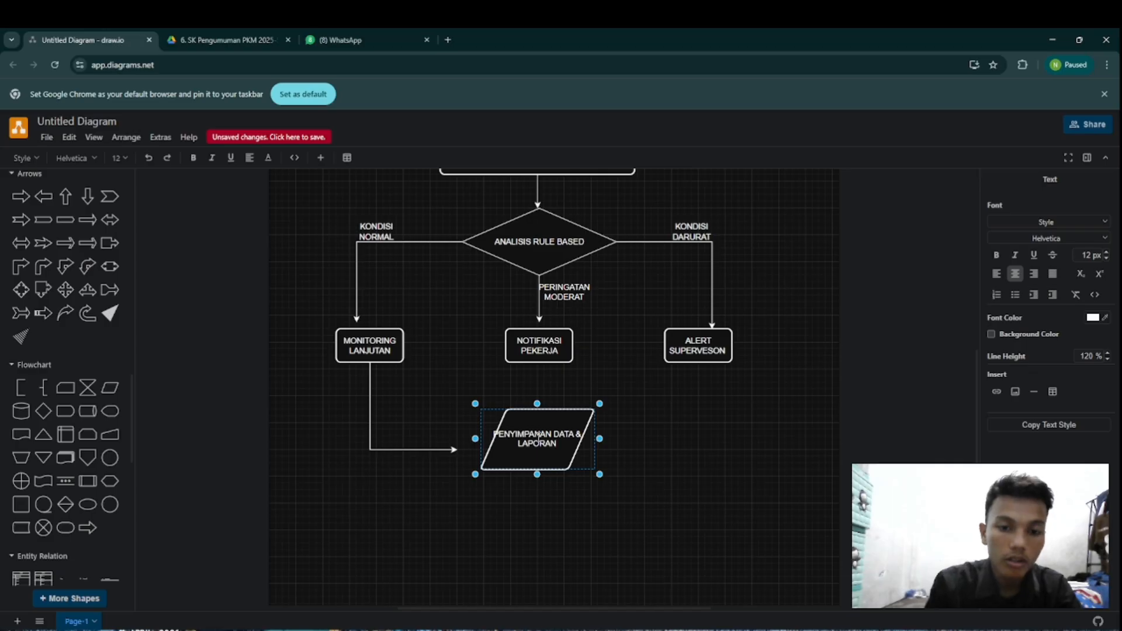
Step: Widen the PENYIMPANAN DATA & LAPORAN shape slightly and extend the MONITORING LANJUTAN connector so its arrowhead meets the shape's slanted side
scroll(478, 413, "up", 1)
mouse_move(475, 408)
left_mouse_down()
mouse_move(461, 401)
mouse_move(477, 402)
mouse_move(466, 415)
left_mouse_up()
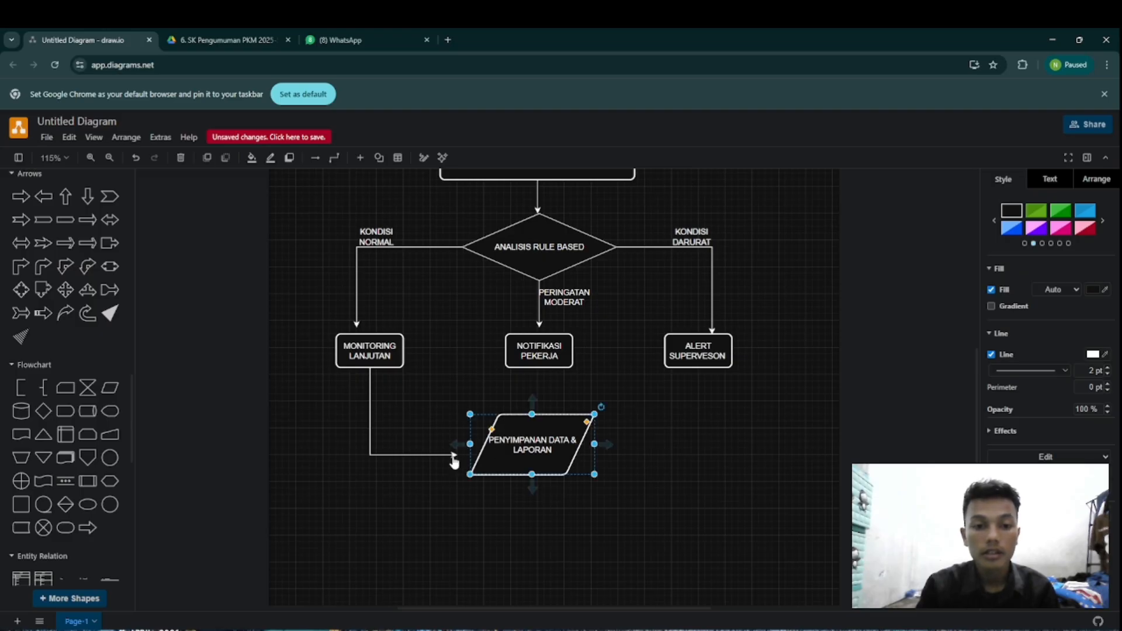
mouse_move(454, 459)
left_mouse_down()
mouse_move(450, 471)
mouse_move(473, 456)
left_mouse_up()
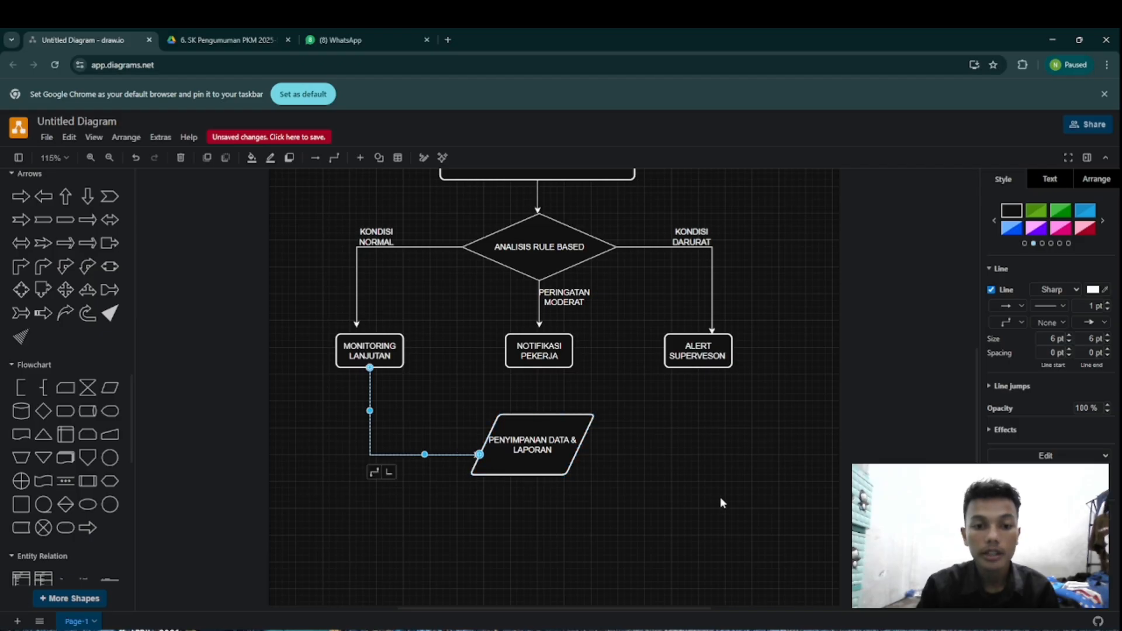
left_click(676, 472)
Step: Connect ALERT SUPERVESON with an elbow arrow from its lower edge and NOTIFIKASI PEKERJA with a straight arrow to the PENYIMPANAN DATA & LAPORAN shape
left_click(701, 357)
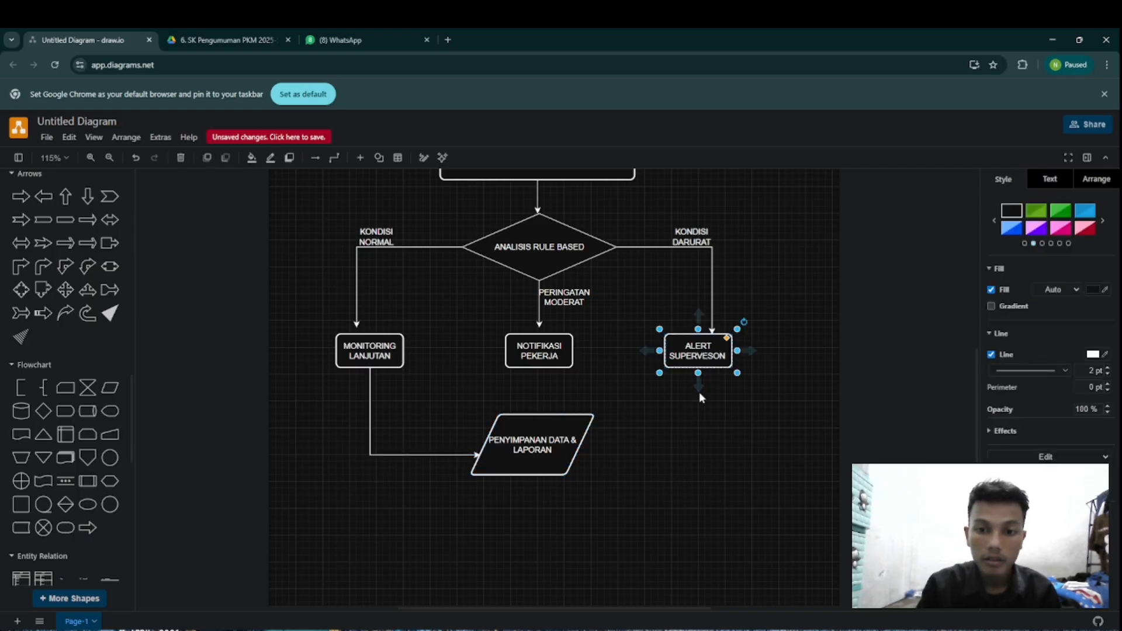
left_click_drag(699, 383, 597, 453)
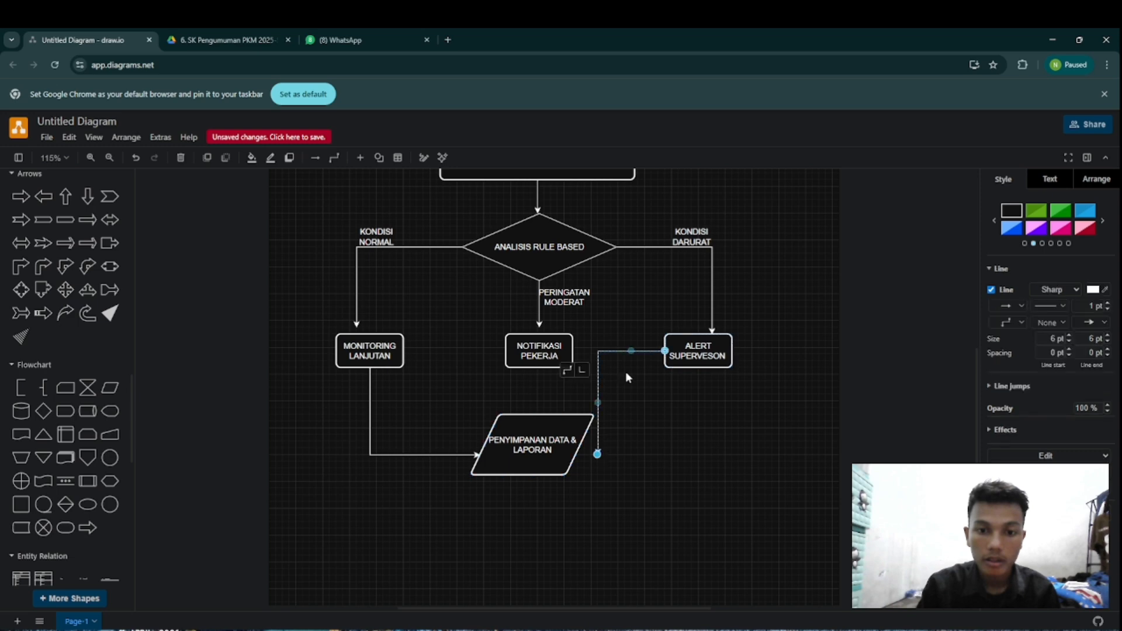
left_click_drag(632, 348, 660, 454)
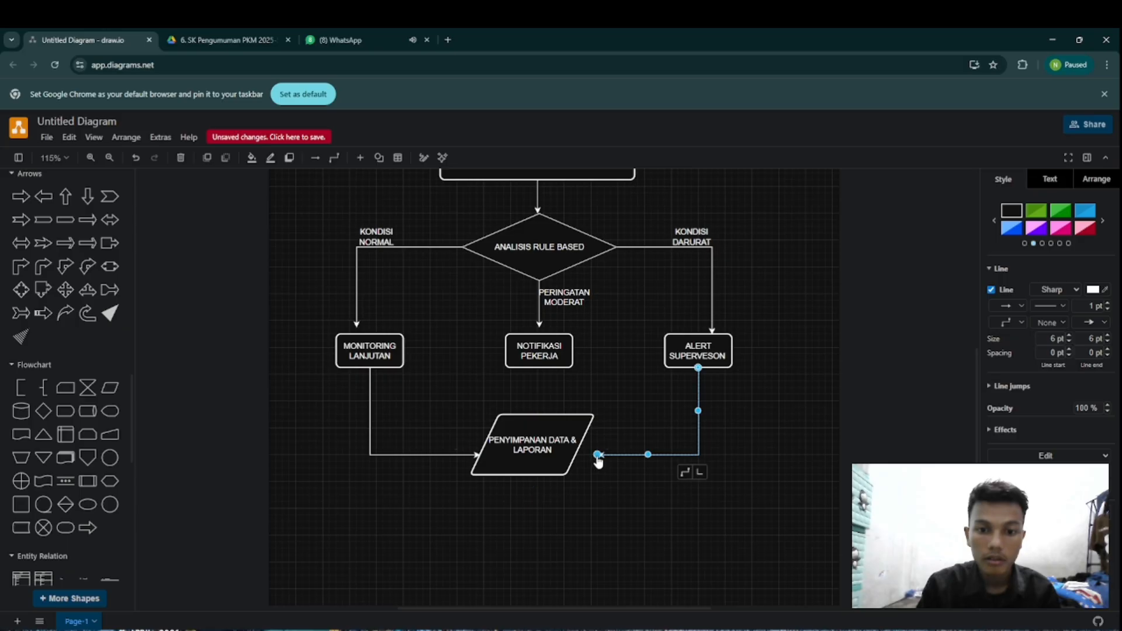
left_click_drag(596, 460, 591, 455)
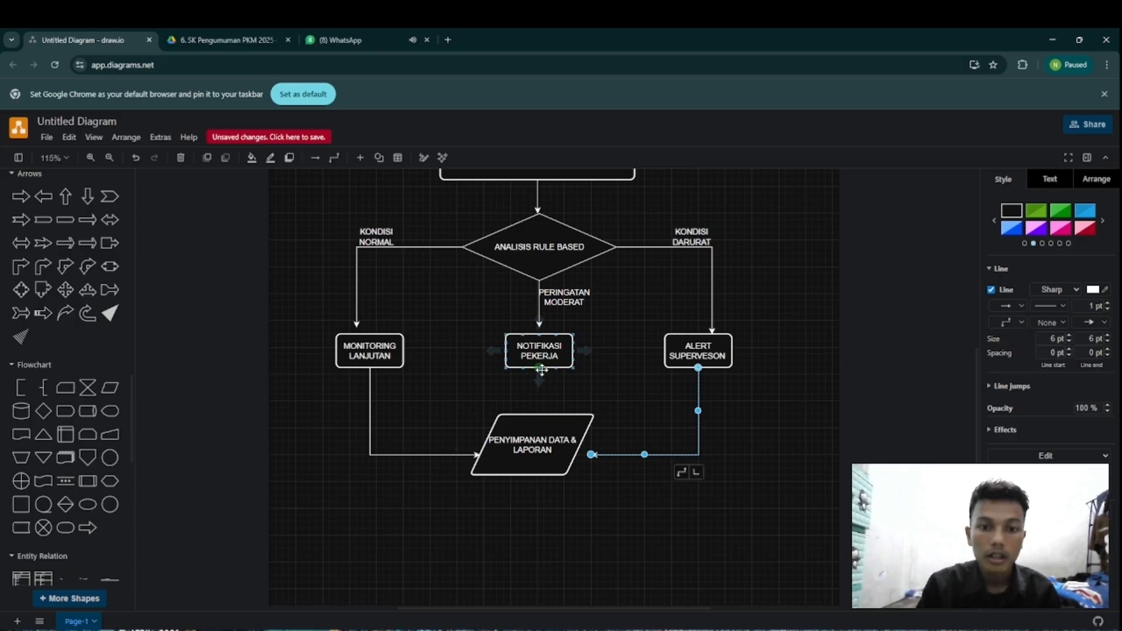
left_click_drag(543, 380, 538, 407)
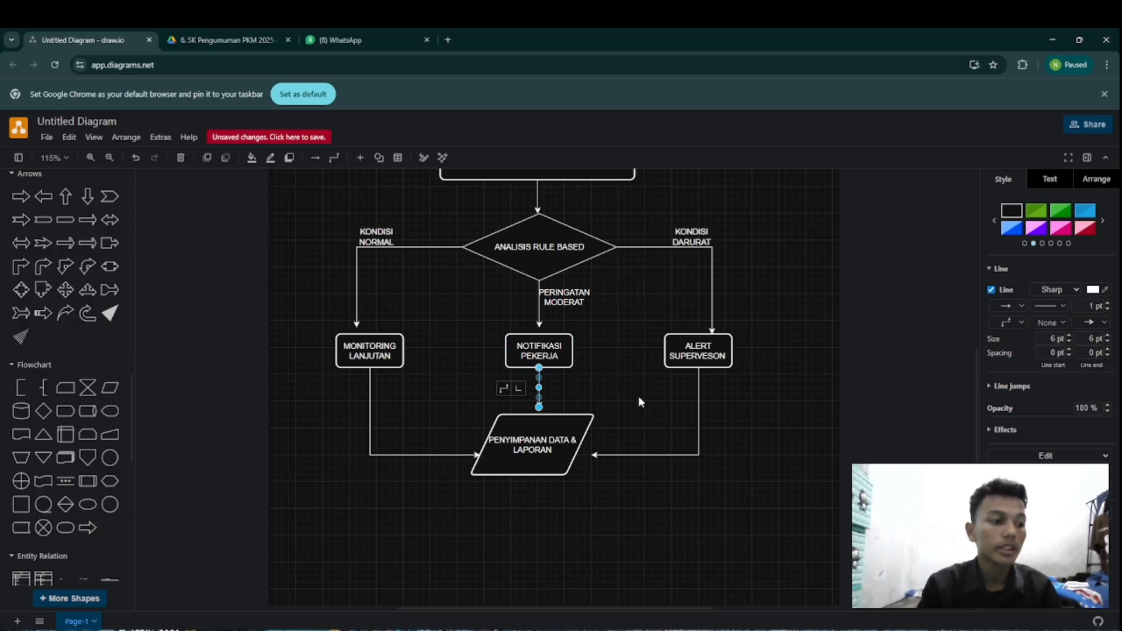
left_click(702, 519)
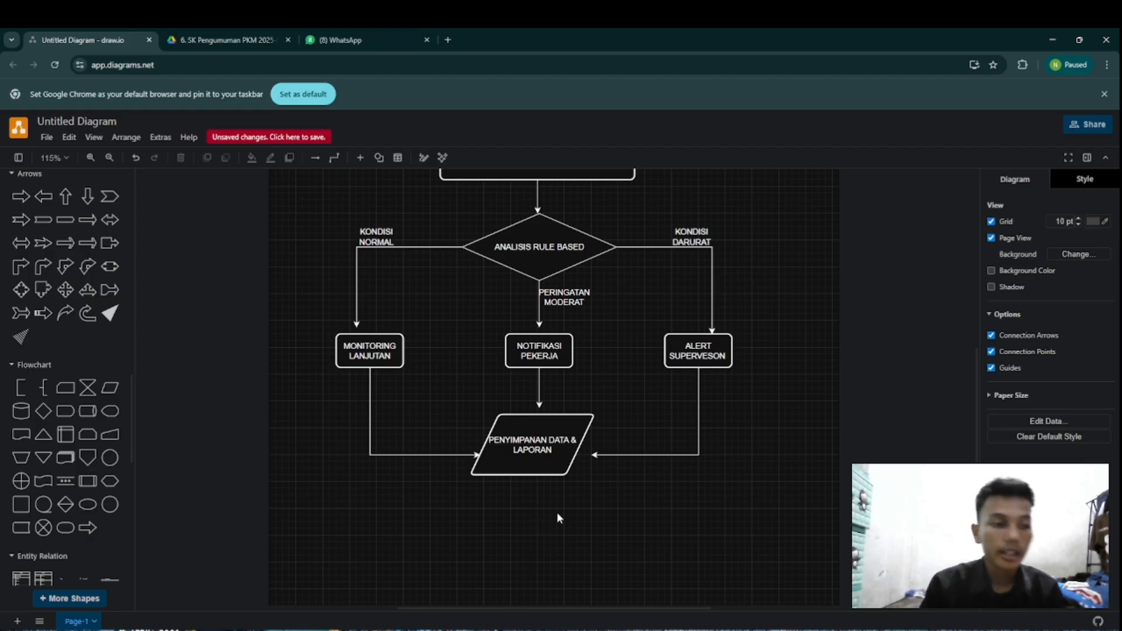
Step: Insert a Parallelogram from the General shapes below PENYIMPANAN DATA & LAPORAN and widen it
scroll(489, 502, "down", 4)
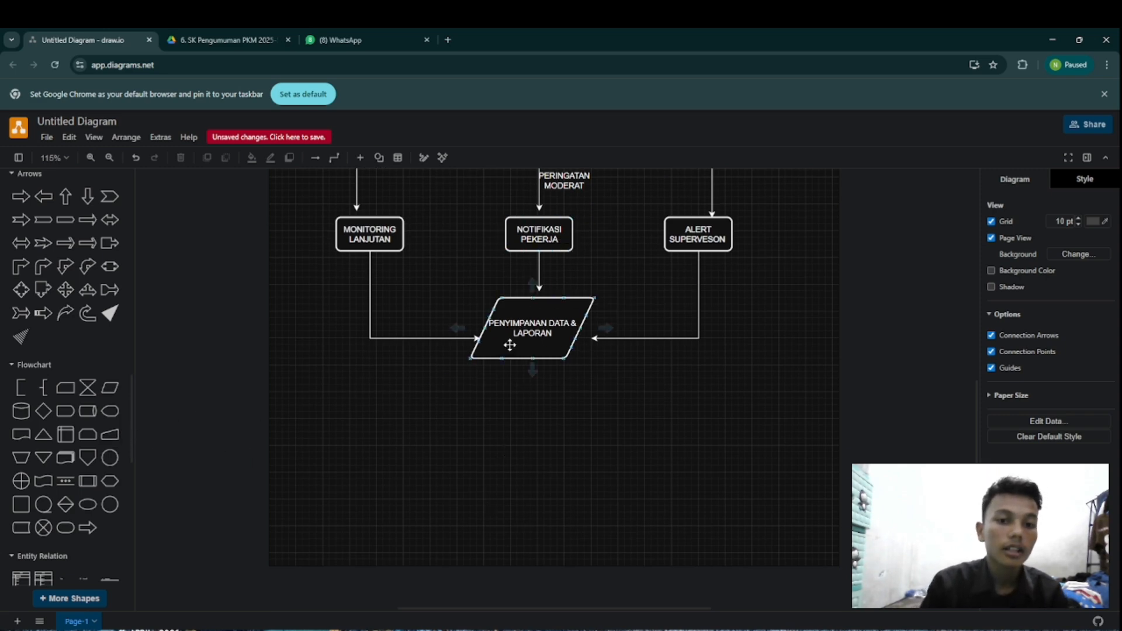
scroll(522, 347, "up", 12)
scroll(616, 369, "down", 10)
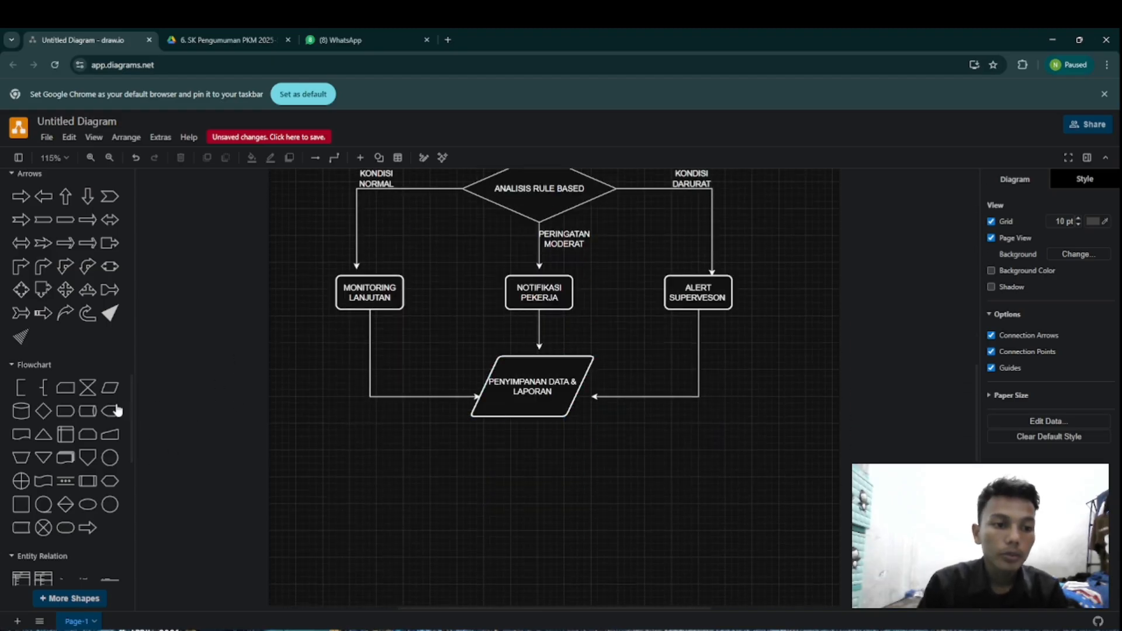
scroll(76, 433, "down", 5)
scroll(82, 431, "up", 10)
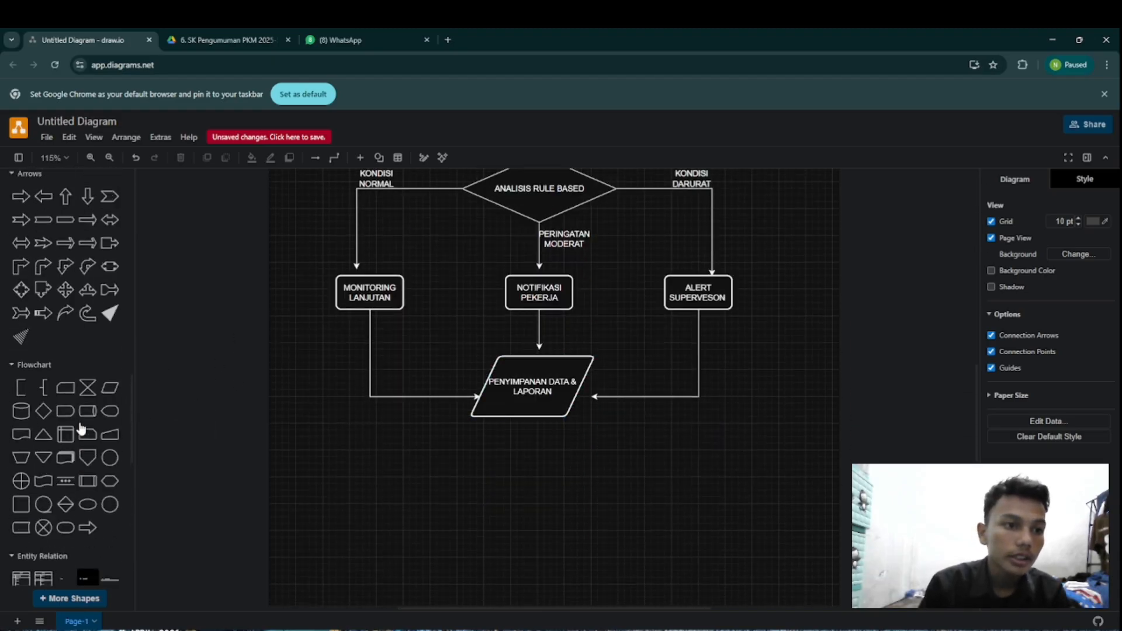
scroll(84, 426, "up", 7)
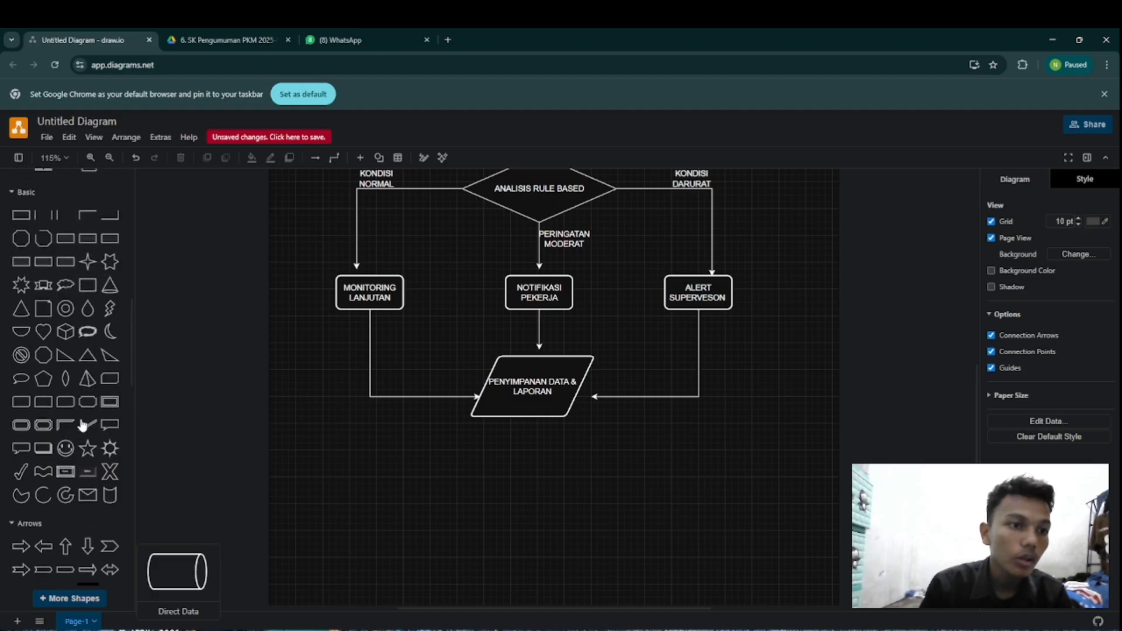
scroll(83, 424, "up", 3)
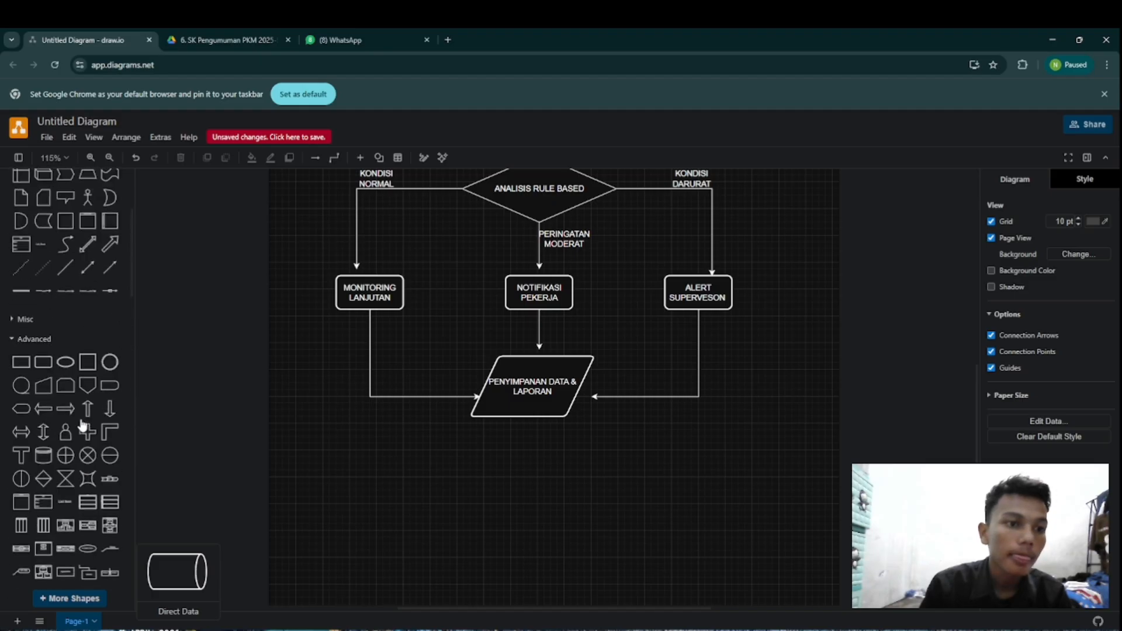
scroll(76, 422, "up", 3)
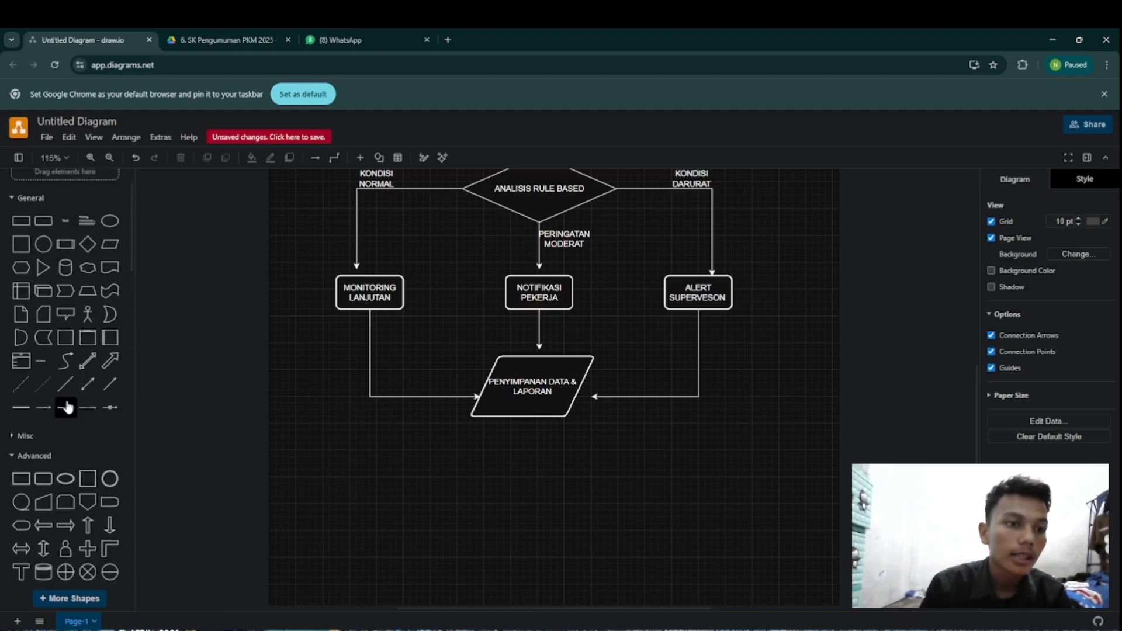
mouse_move(110, 248)
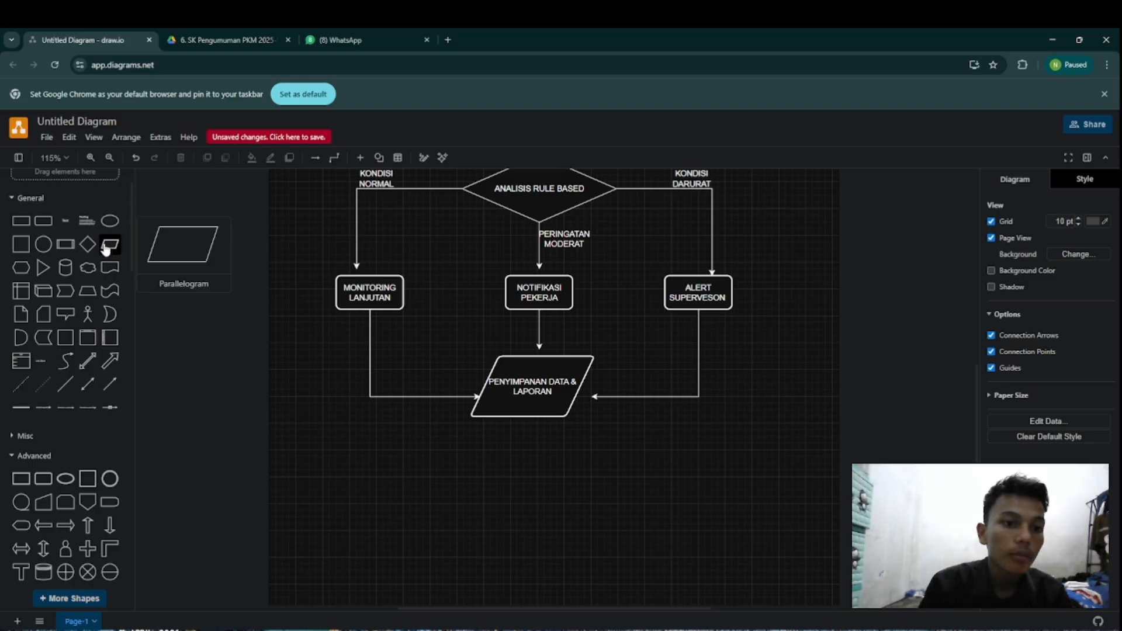
left_click(108, 249)
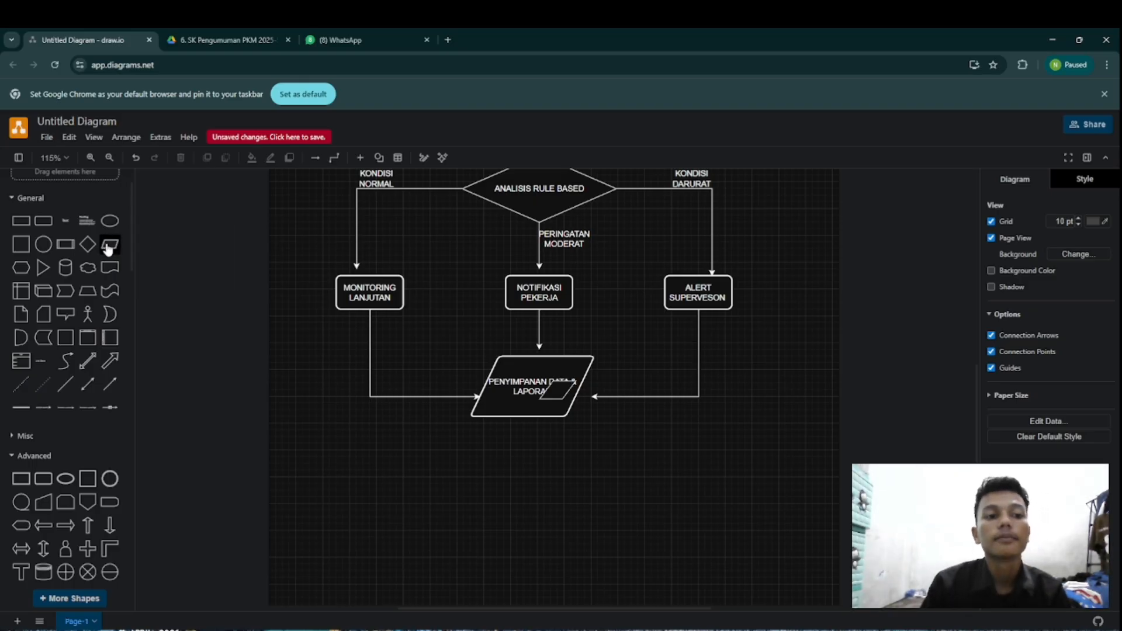
left_click_drag(556, 390, 604, 477)
left_click_drag(489, 477, 450, 476)
Step: Connect PENYIMPANAN DATA & LAPORAN down to the empty parallelogram and shift both shapes so the arrow runs straight
left_click(532, 417)
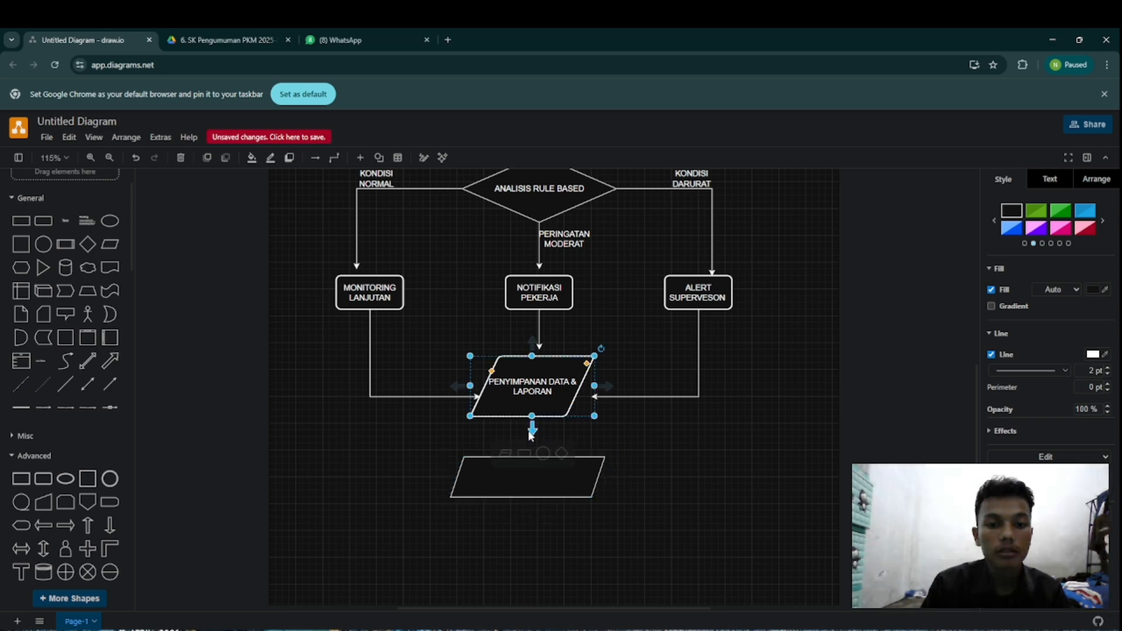
left_click_drag(530, 437, 542, 503)
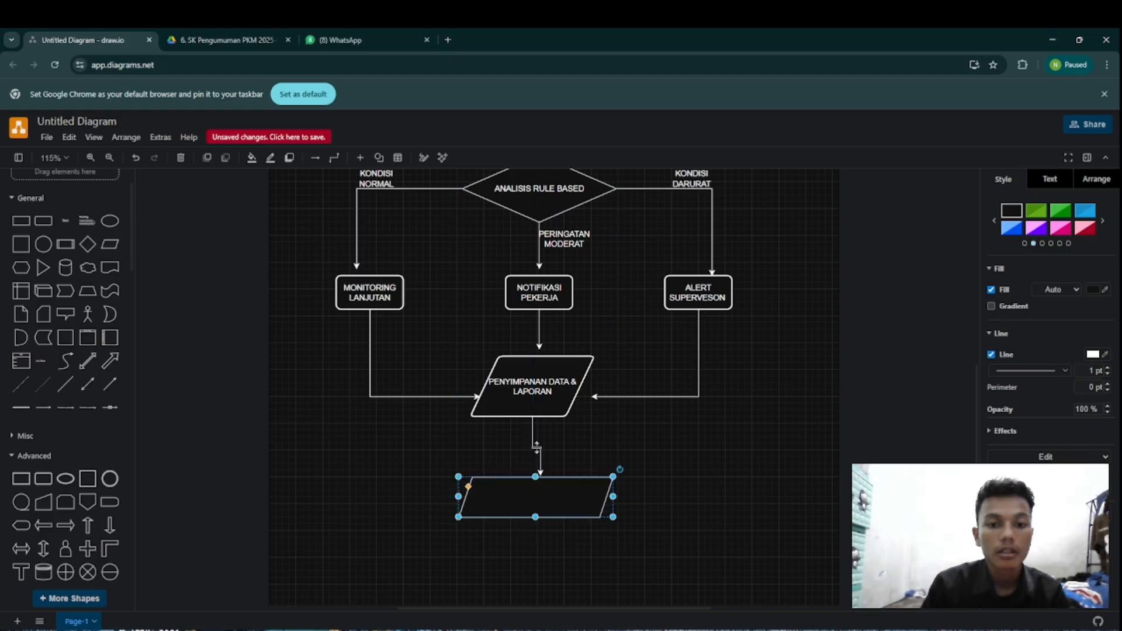
left_click(540, 416)
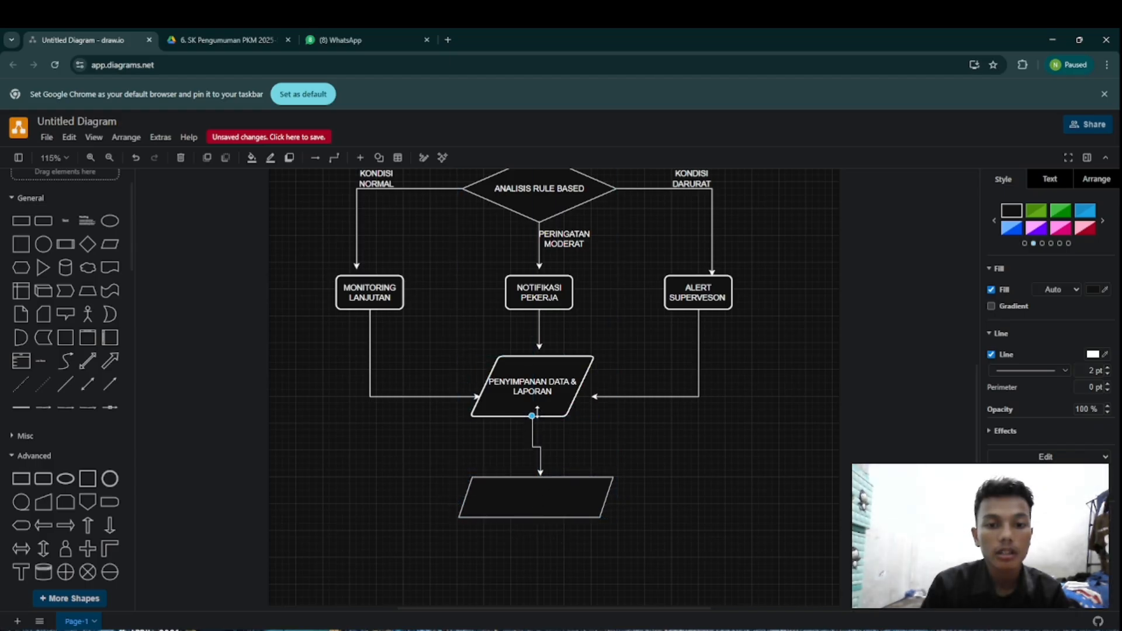
left_click_drag(536, 407, 543, 408)
left_click_drag(540, 500, 539, 505)
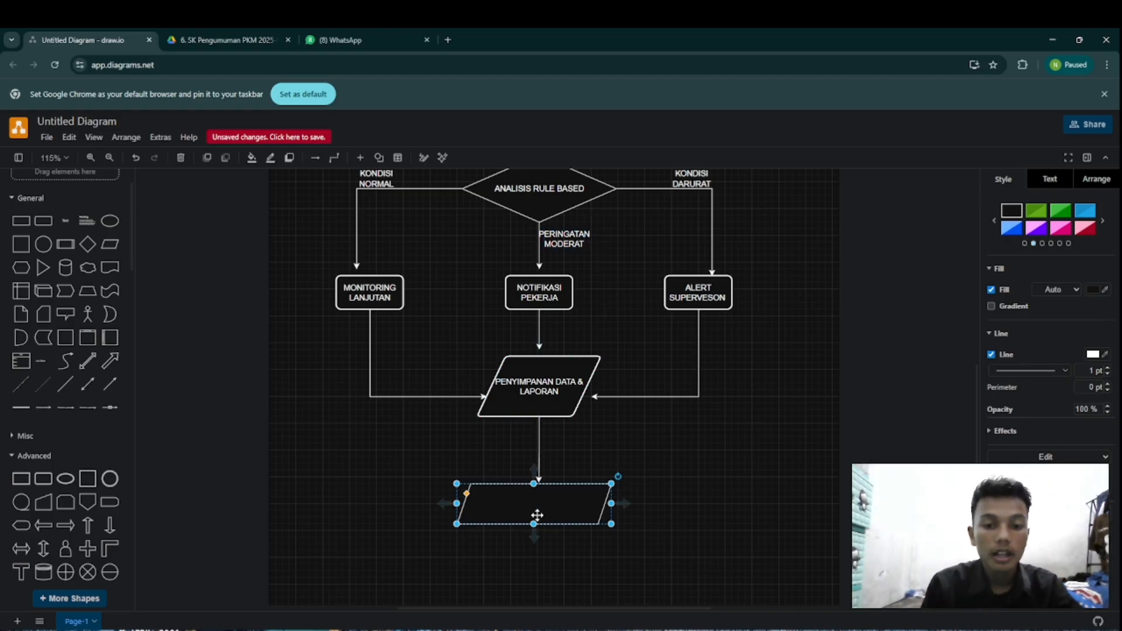
Step: Move the empty parallelogram slightly further down and label it DASHBOARD
mouse_move(532, 504)
left_mouse_down()
mouse_move(541, 507)
mouse_move(527, 516)
left_mouse_up()
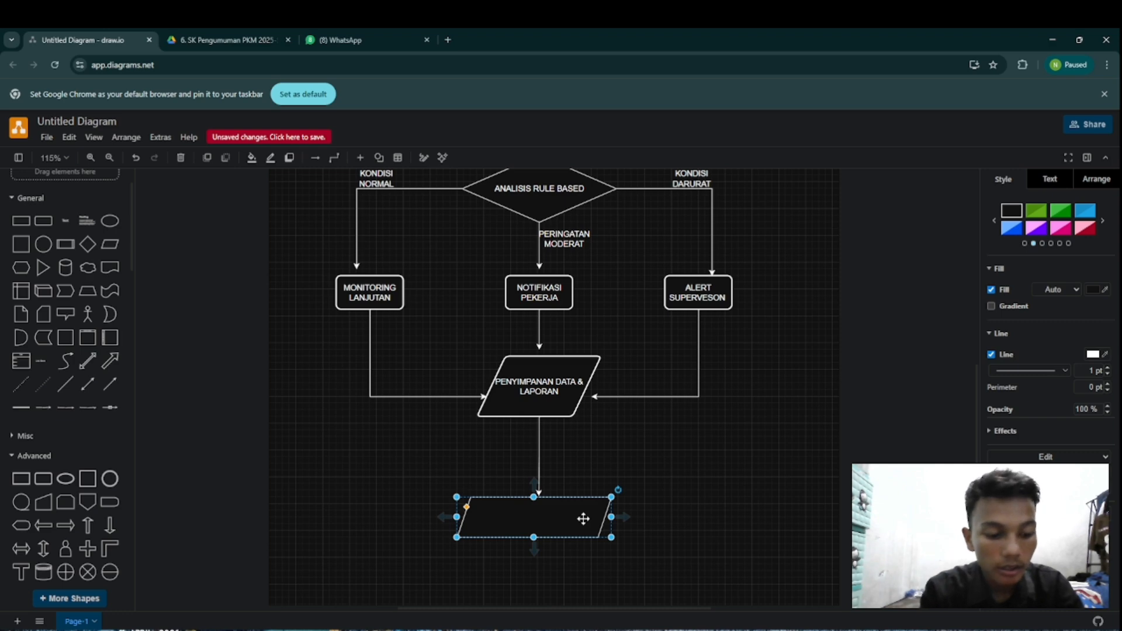
type("S")
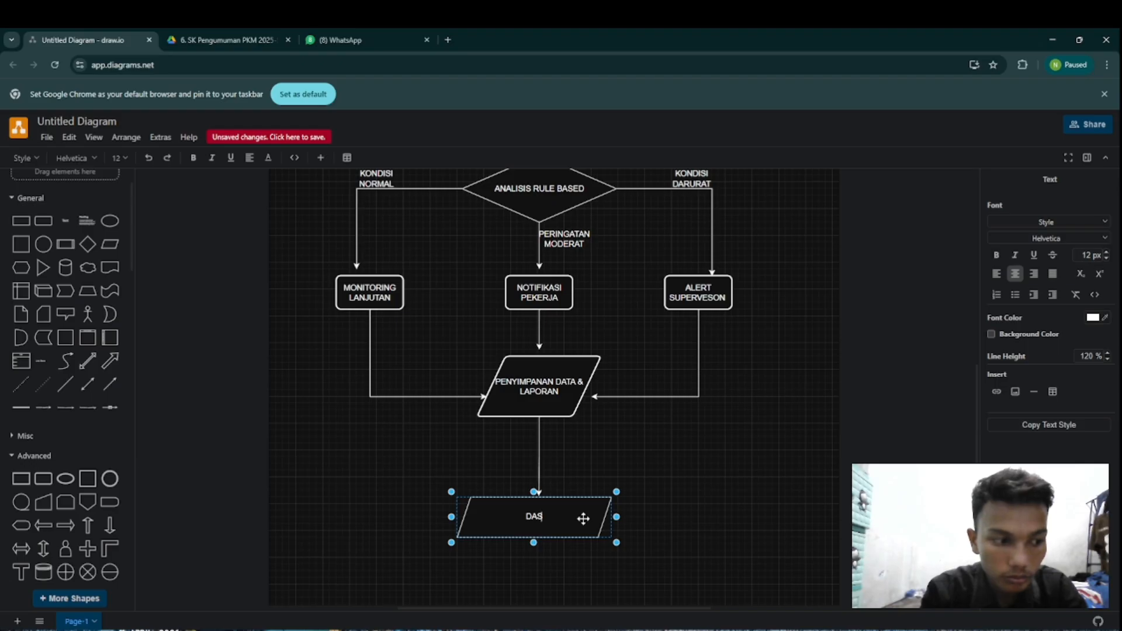
type("HBO")
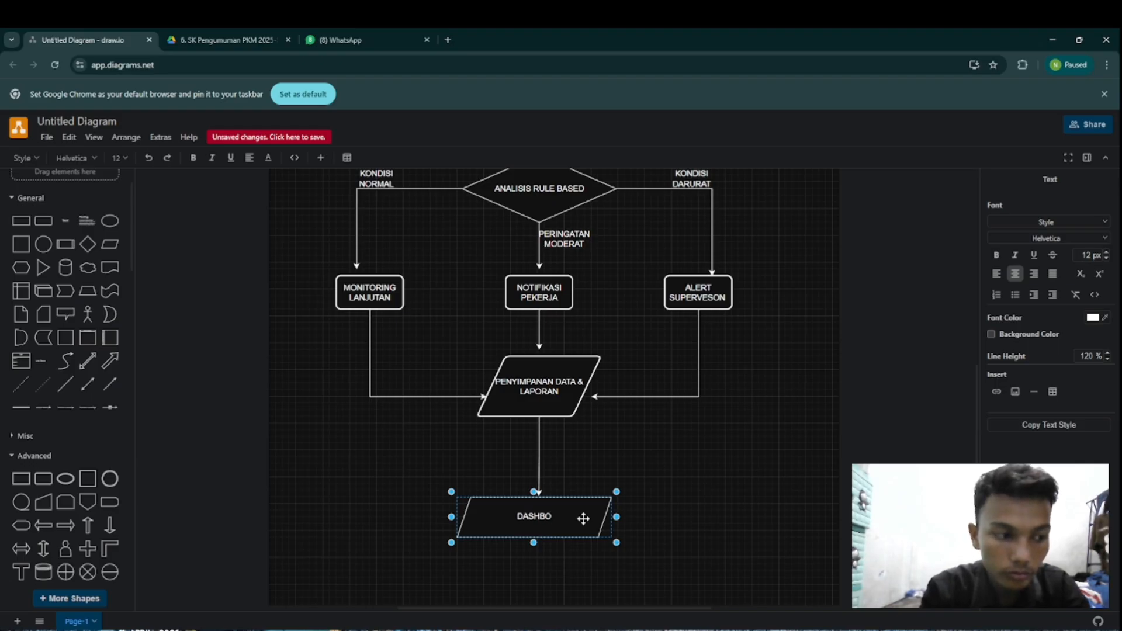
type("AR")
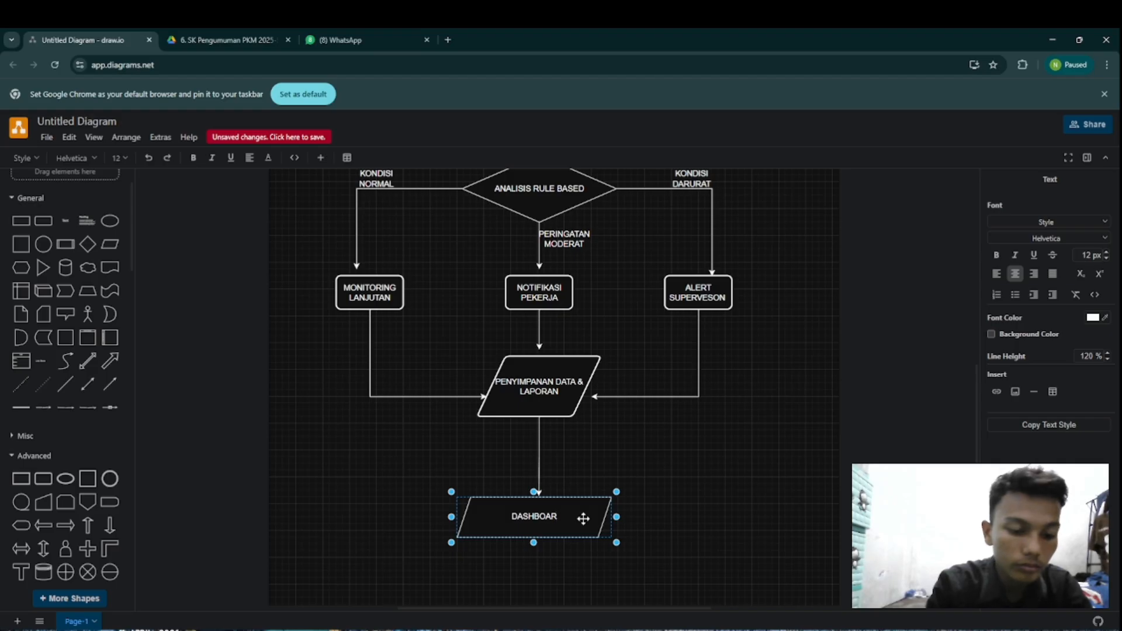
type("D")
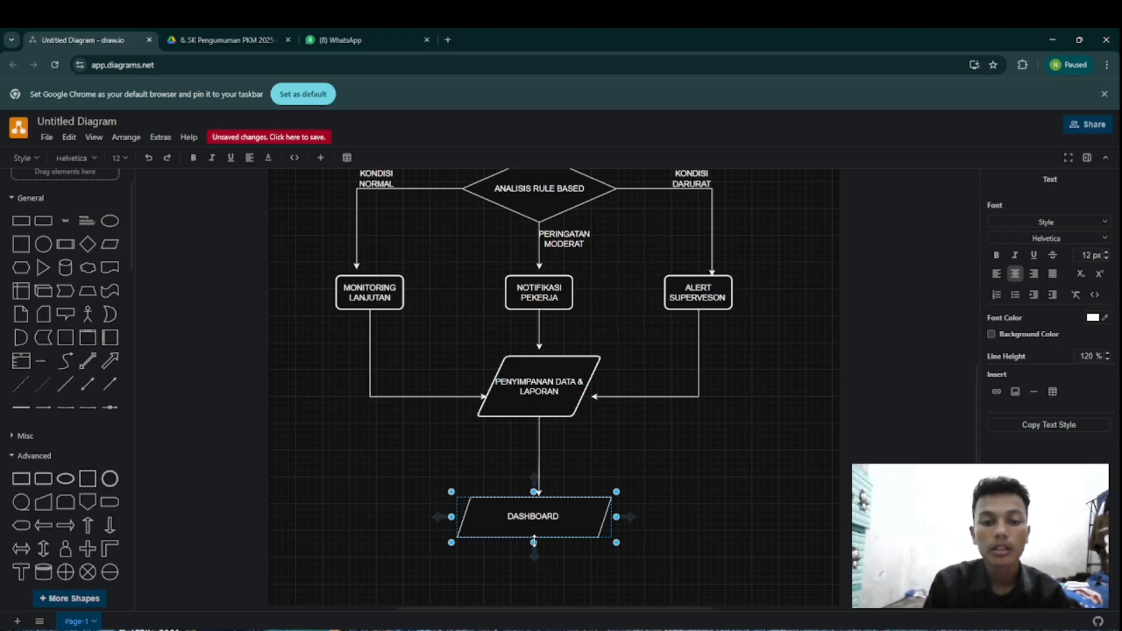
Step: Reduce the DASHBOARD shape's height, shorten the arrow from PENYIMPANAN DATA & LAPORAN, and move DASHBOARD up directly beneath the arrowhead
left_click_drag(533, 543, 538, 455)
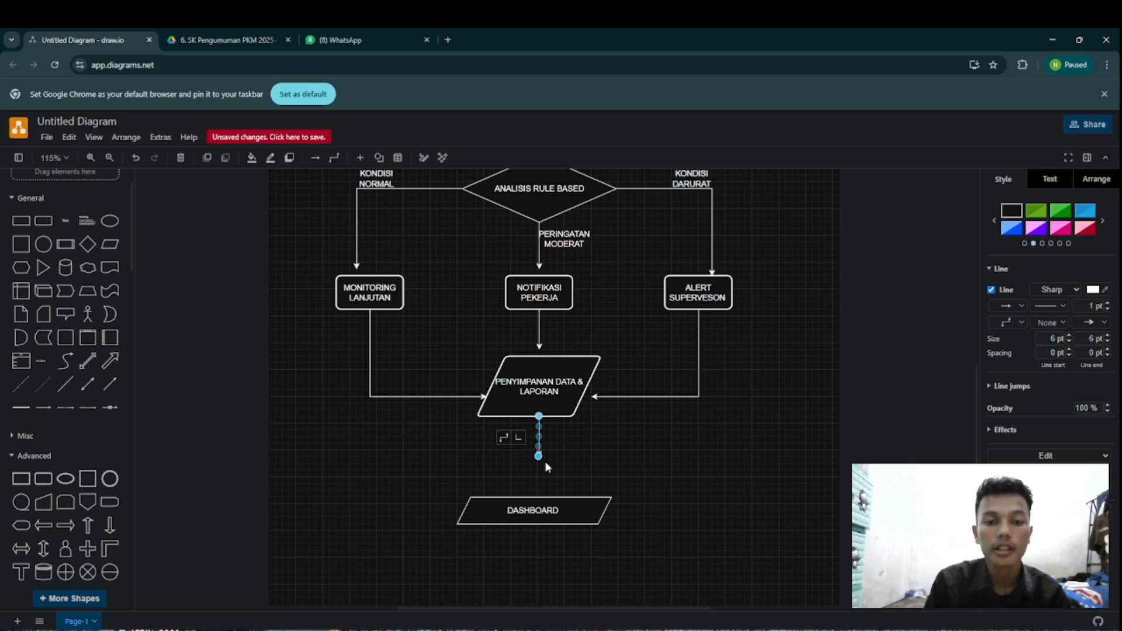
left_click(502, 512)
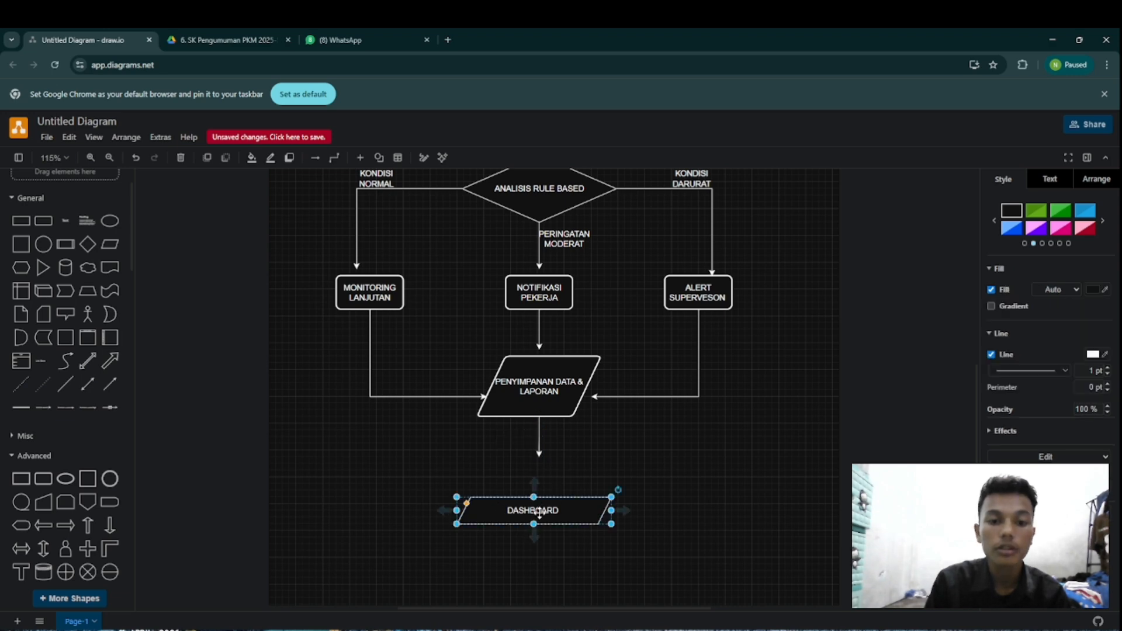
left_click_drag(536, 513, 544, 480)
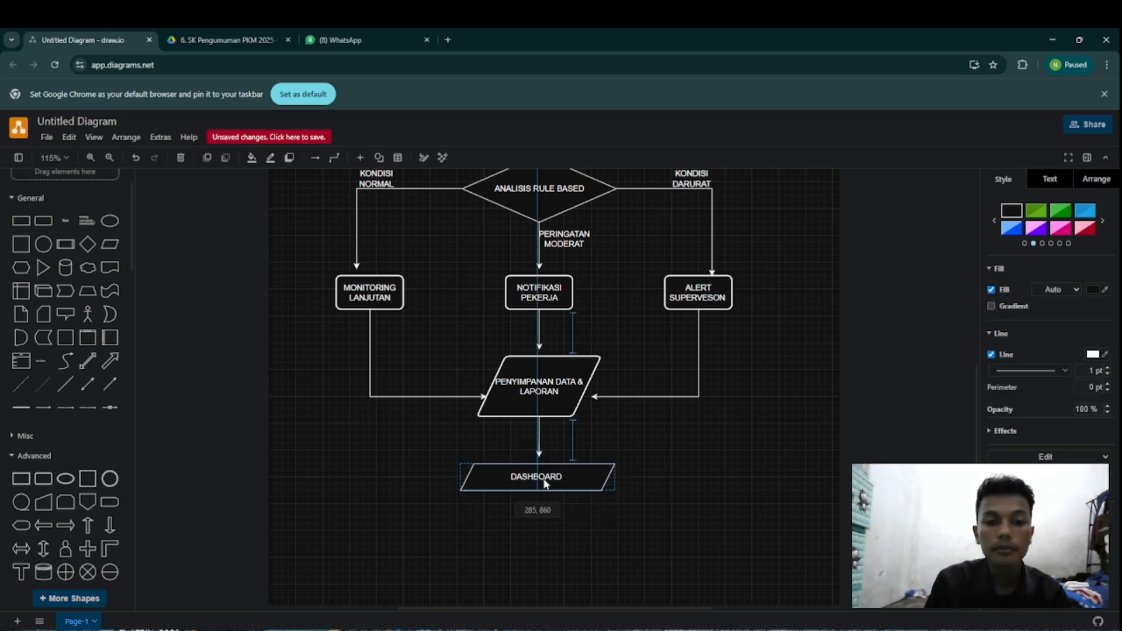
left_click(659, 532)
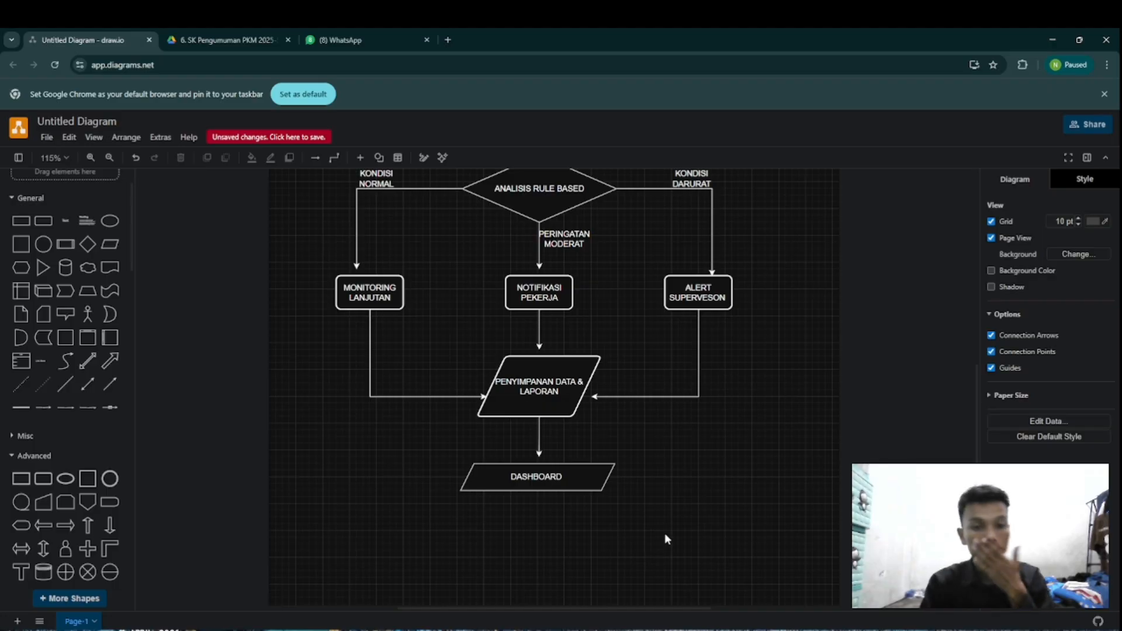
Step: Insert a Terminator from the Flowchart shapes below DASHBOARD and connect DASHBOARD down to it with a straight arrow
scroll(666, 514, "up", 7)
scroll(681, 485, "down", 6)
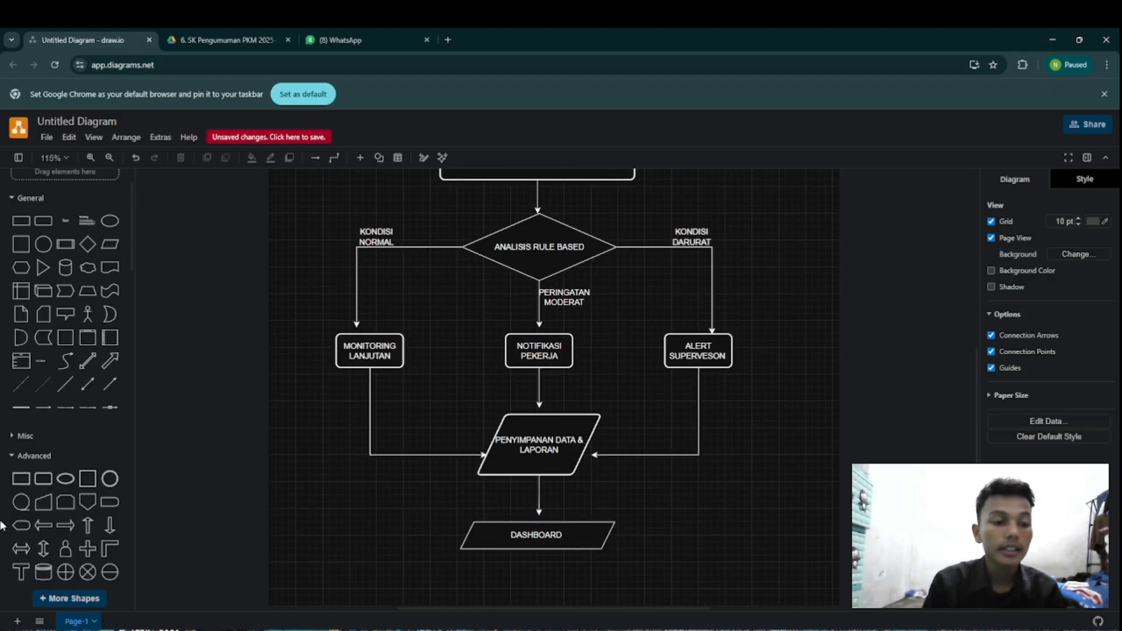
scroll(54, 468, "down", 10)
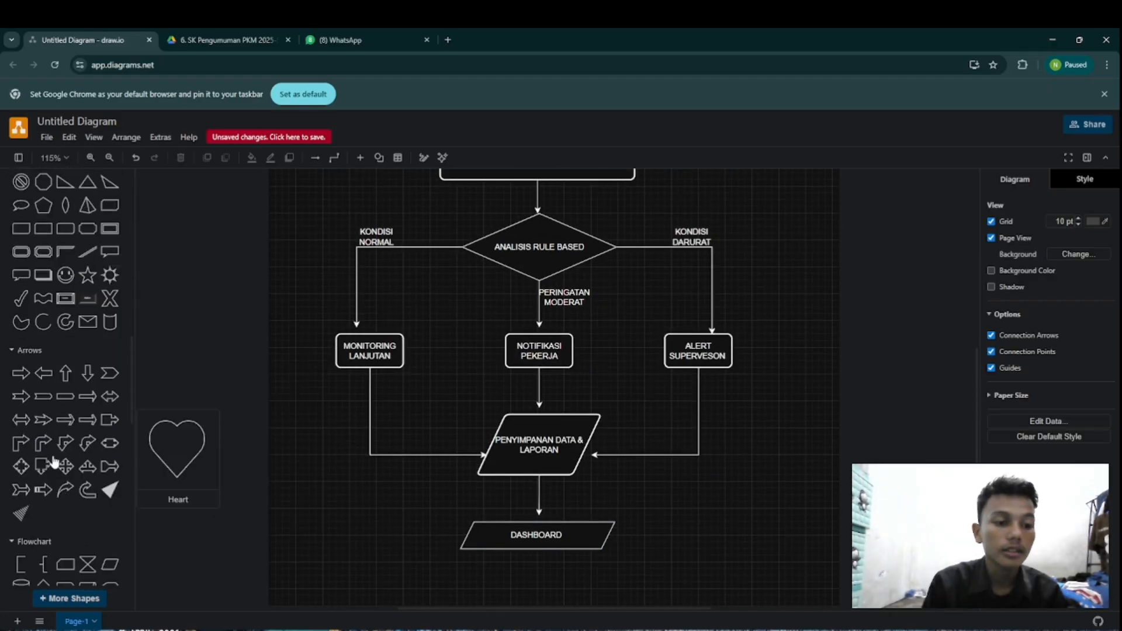
scroll(52, 461, "down", 3)
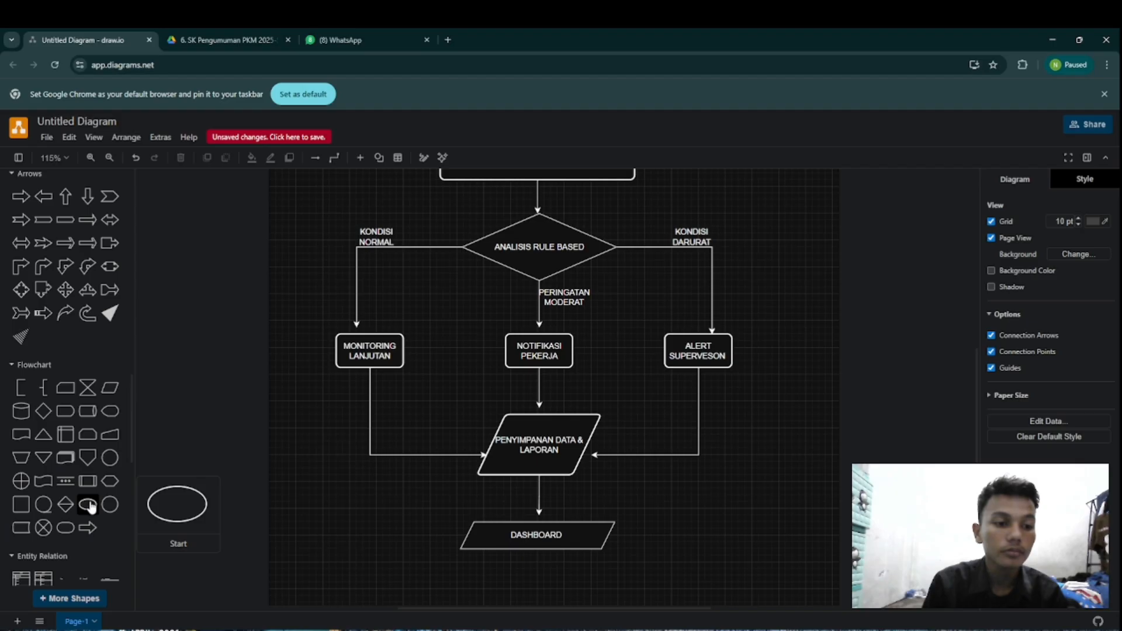
left_click(70, 529)
left_click_drag(564, 389, 548, 595)
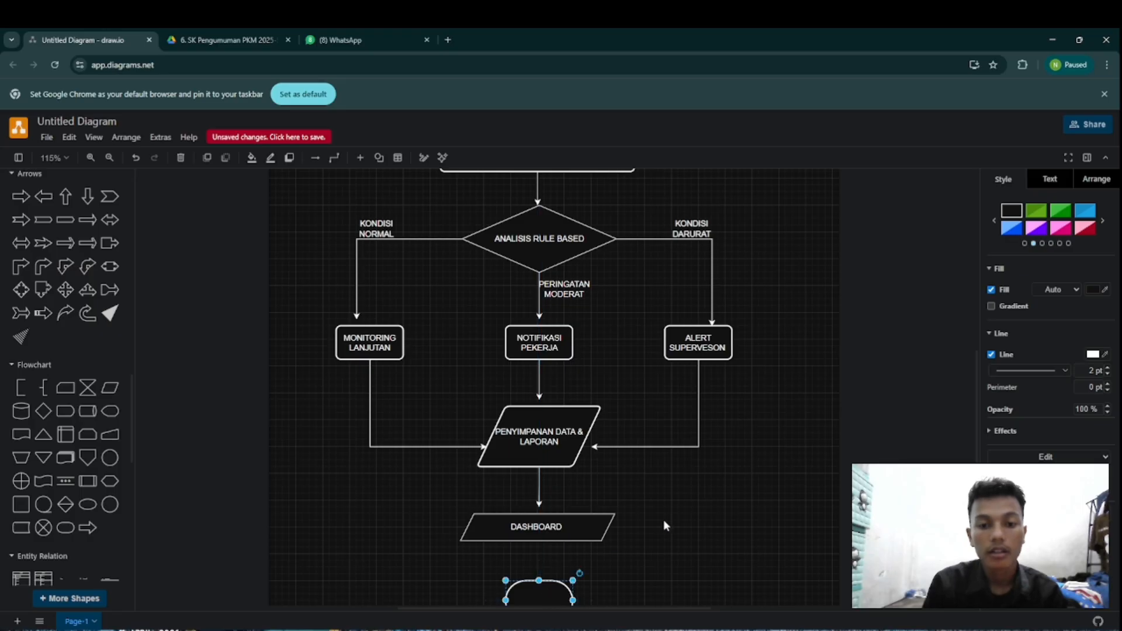
scroll(664, 520, "down", 2)
left_click_drag(539, 435, 536, 457)
Step: Label the terminator below DASHBOARD as SELESAI
left_click(534, 493)
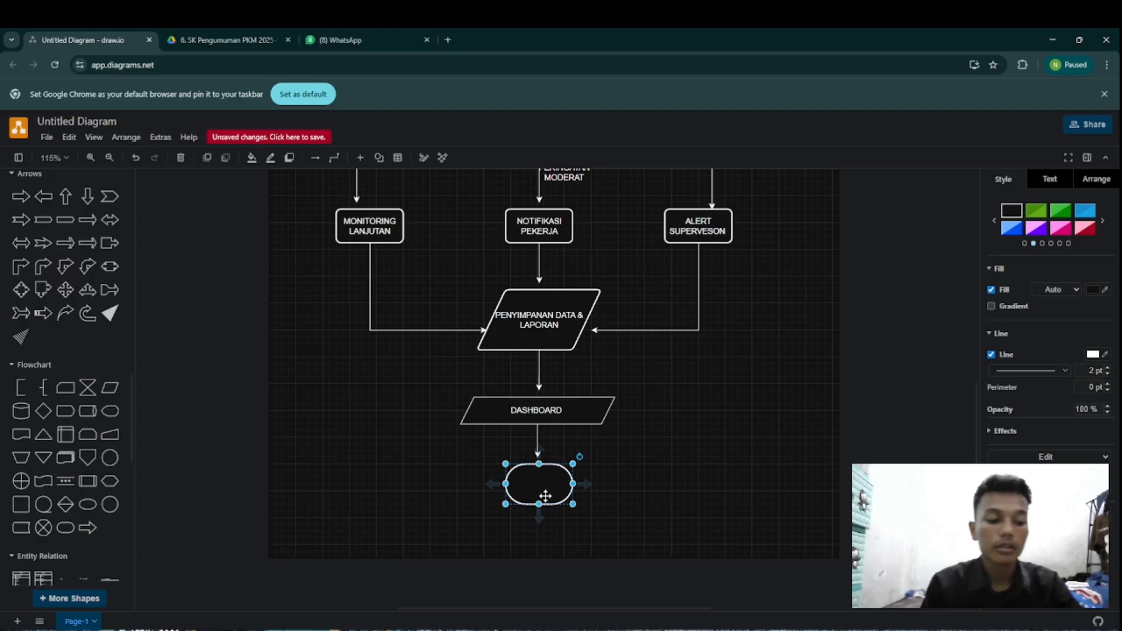
type("SELE")
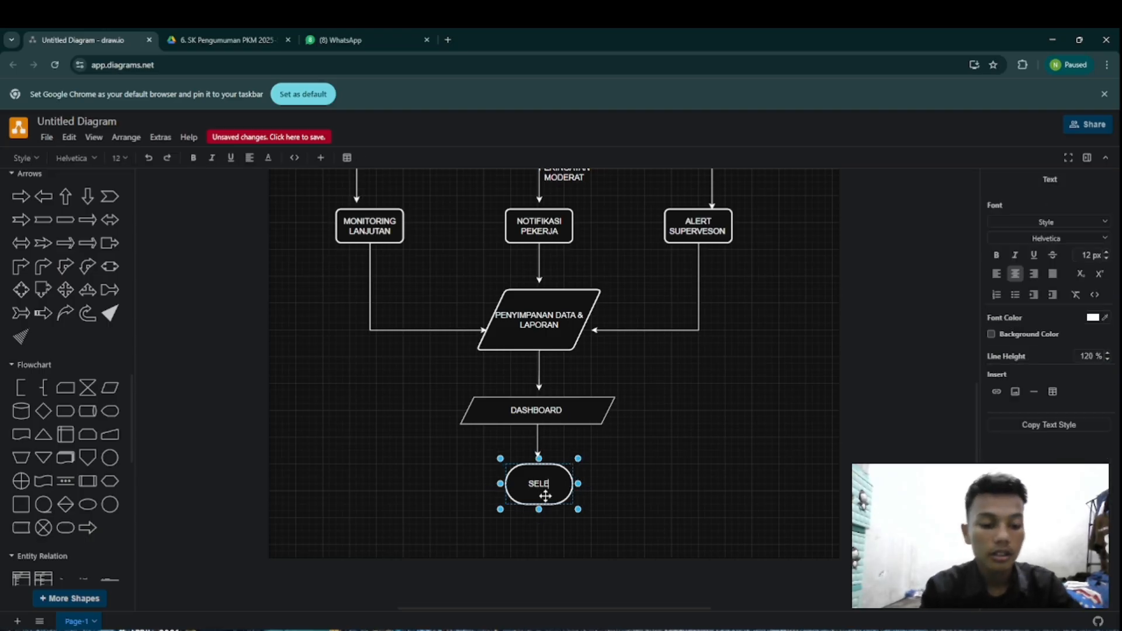
type("SAI")
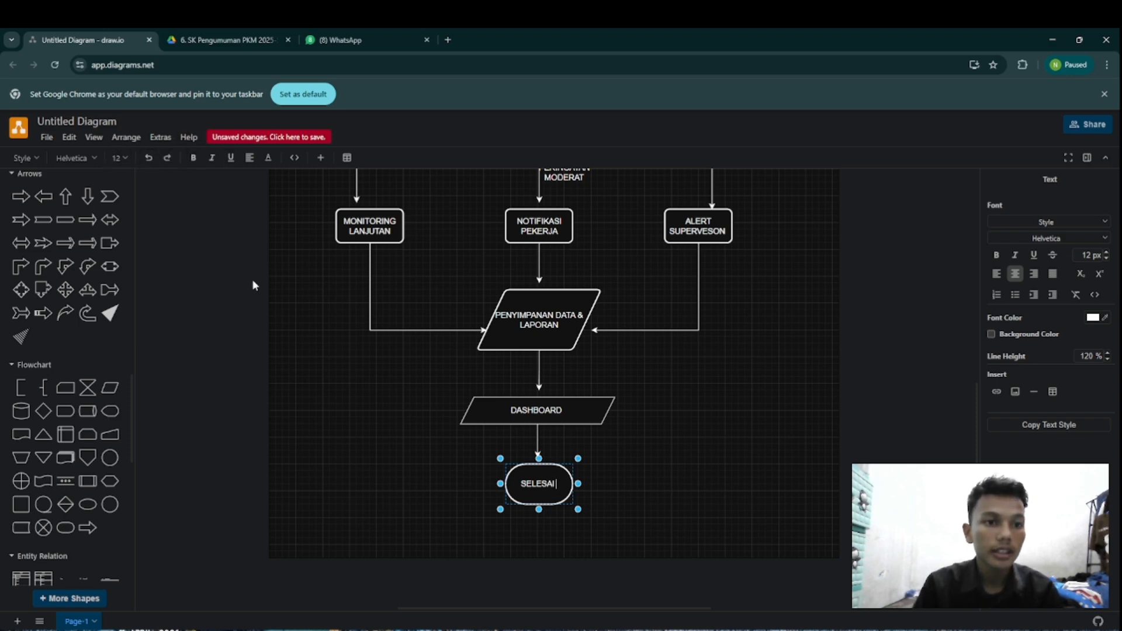
left_click(308, 307)
left_click(309, 311)
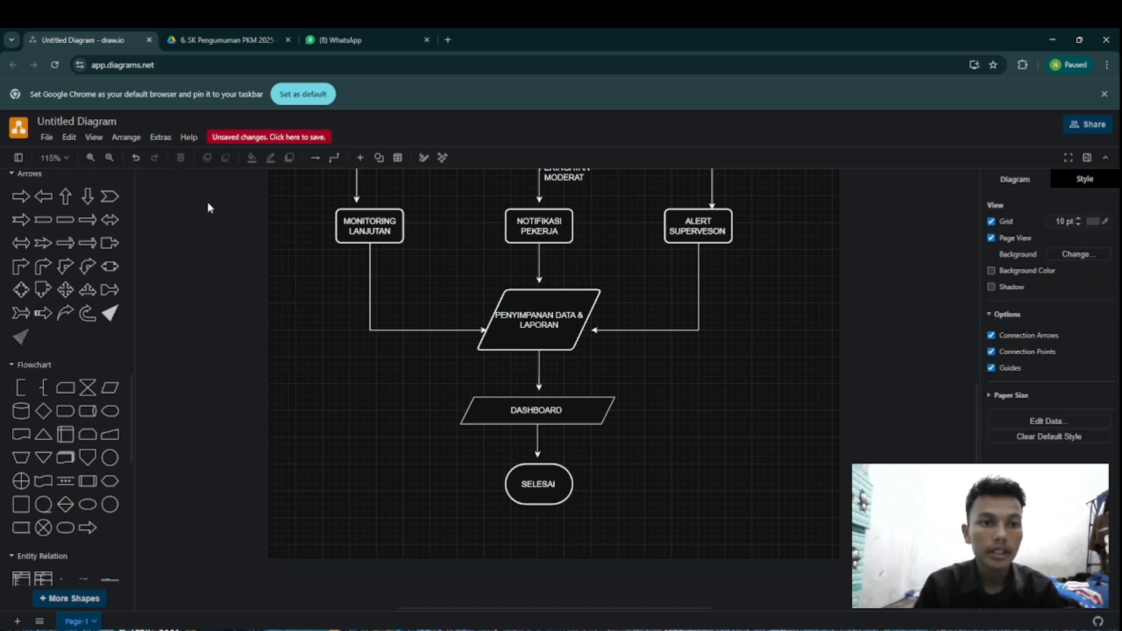
Step: Examine the overall layout of the complete flowchart from the title and MULAI down to SELESAI
left_click(89, 159)
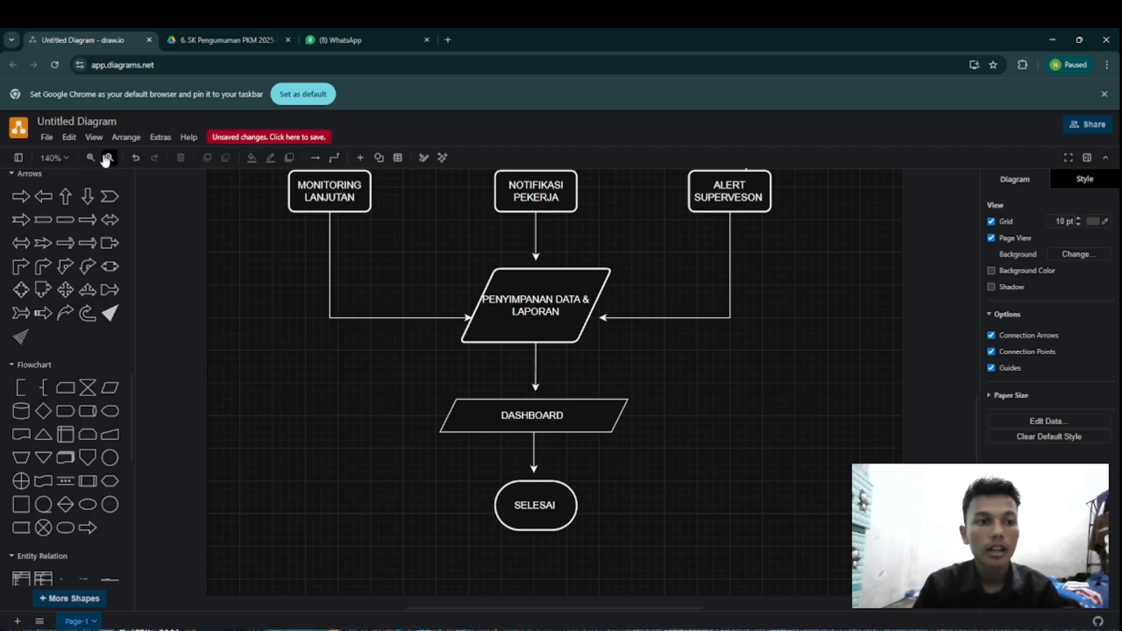
left_click(109, 157)
left_click(109, 158)
left_click(109, 157)
left_click(109, 157)
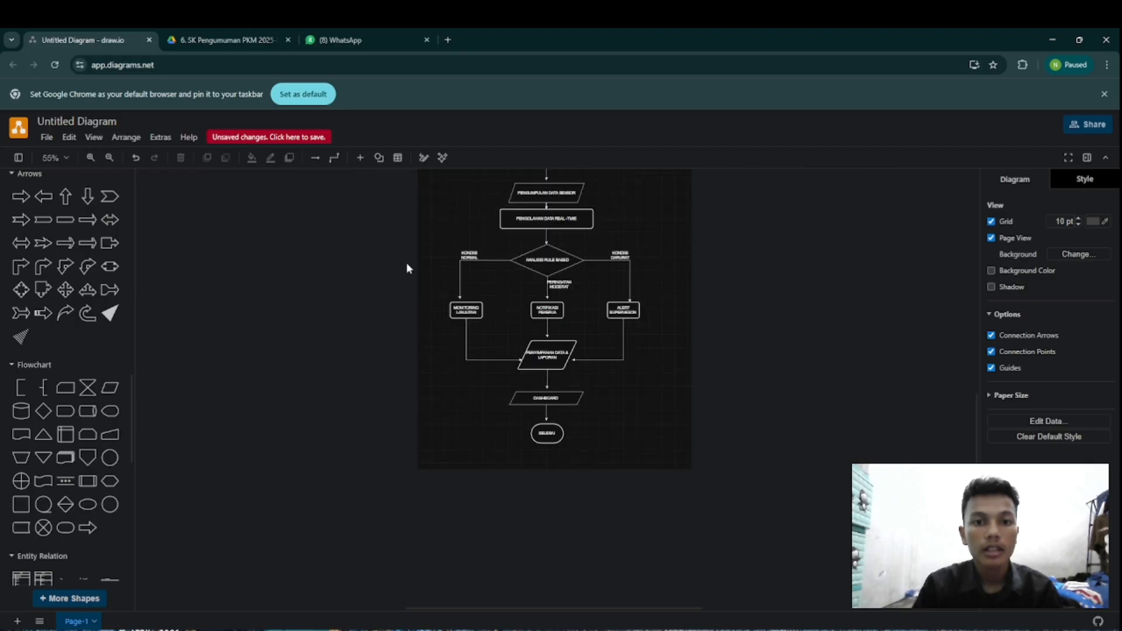
scroll(694, 365, "up", 2)
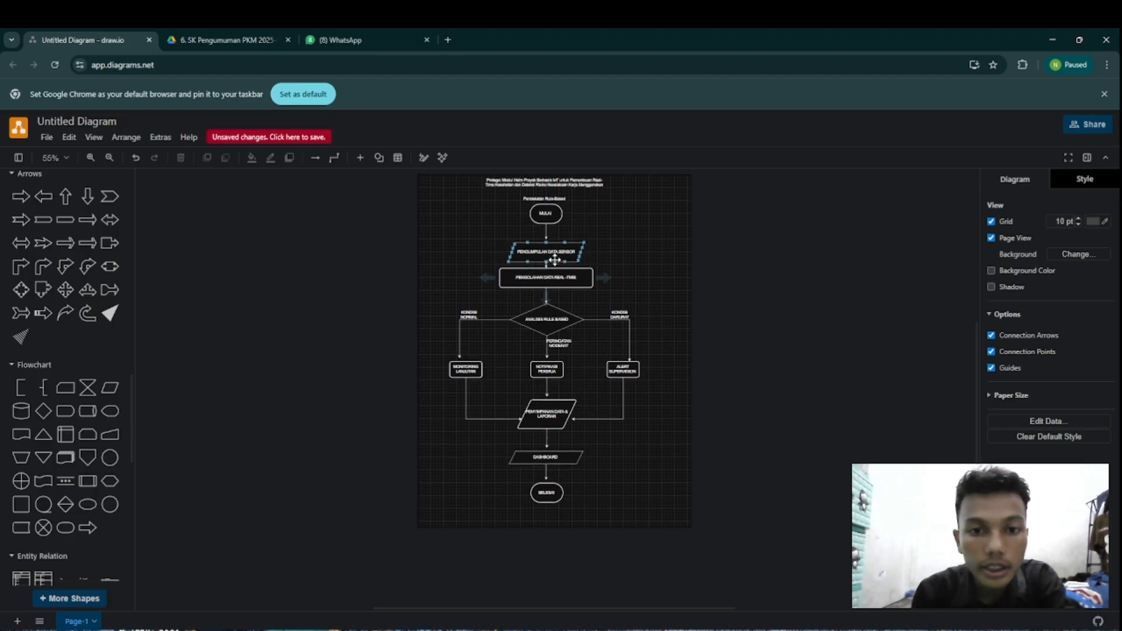
scroll(554, 259, "up", 2)
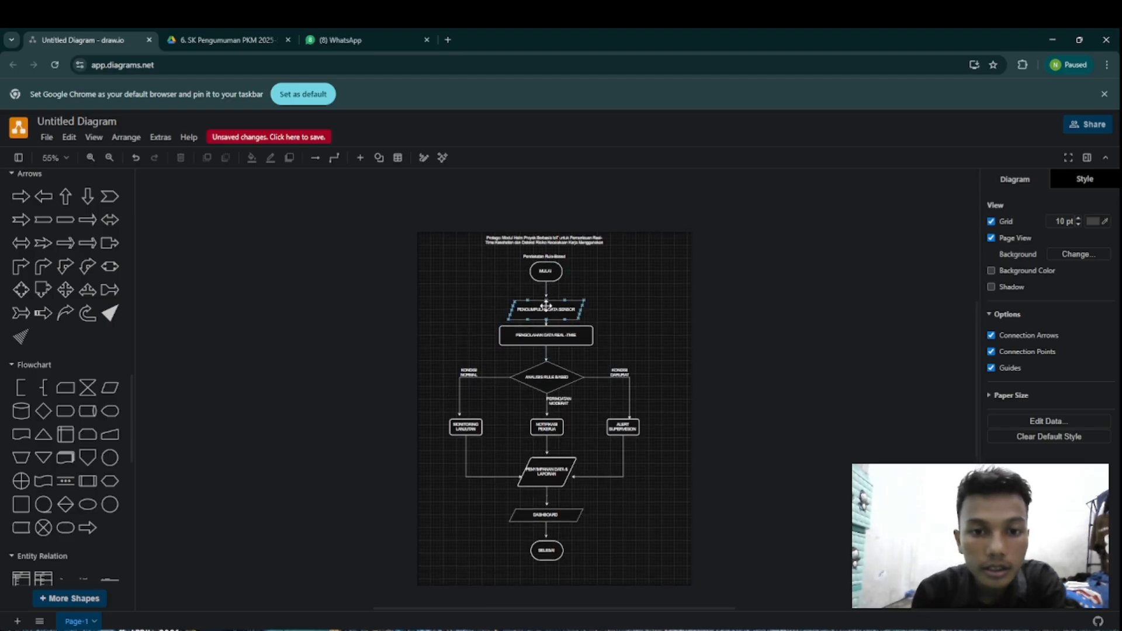
left_click(91, 158)
left_click(91, 158)
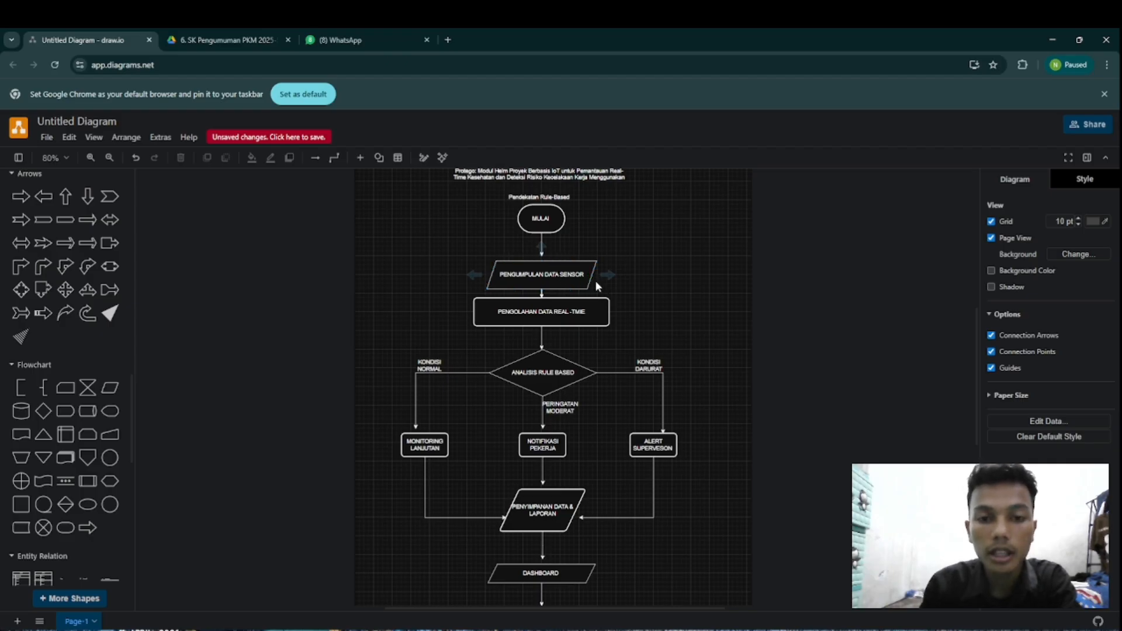
Step: Review the flow from PENGUMPULAN DATA SENSOR through the three ANALISIS RULE BASED branches to data storage, DASHBOARD and SELESAI
left_click(556, 273)
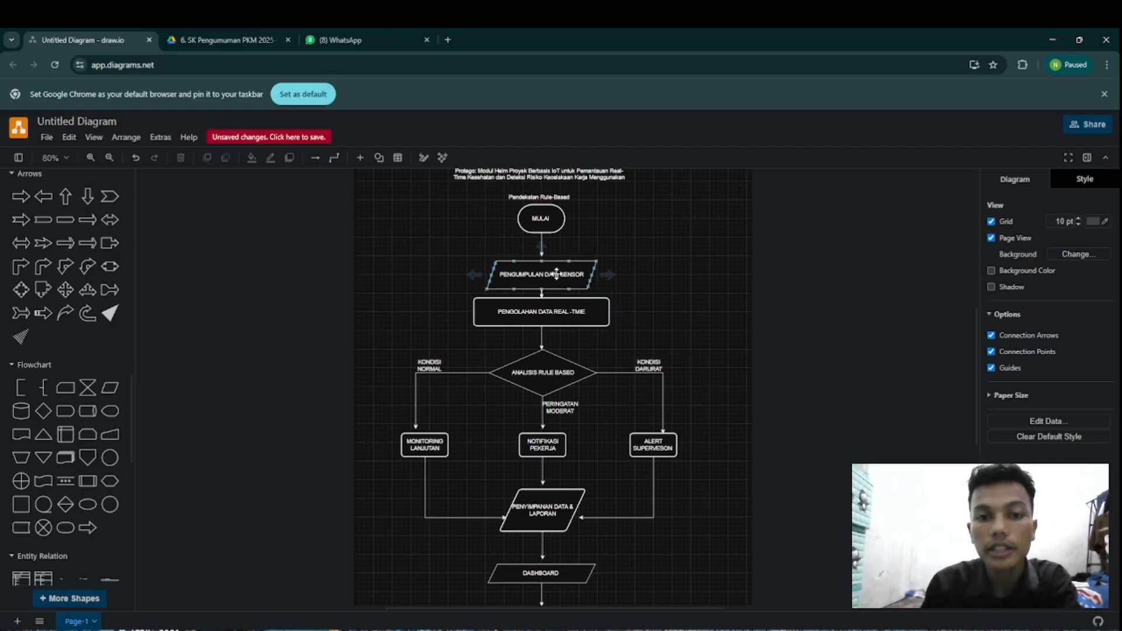
left_click(584, 311)
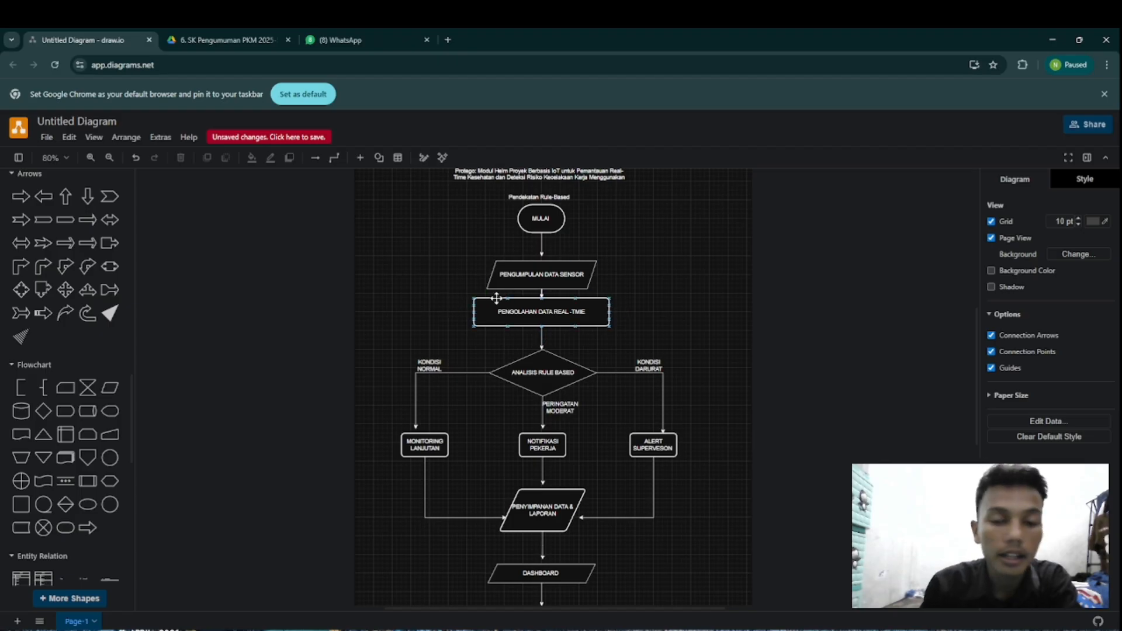
left_click(570, 316)
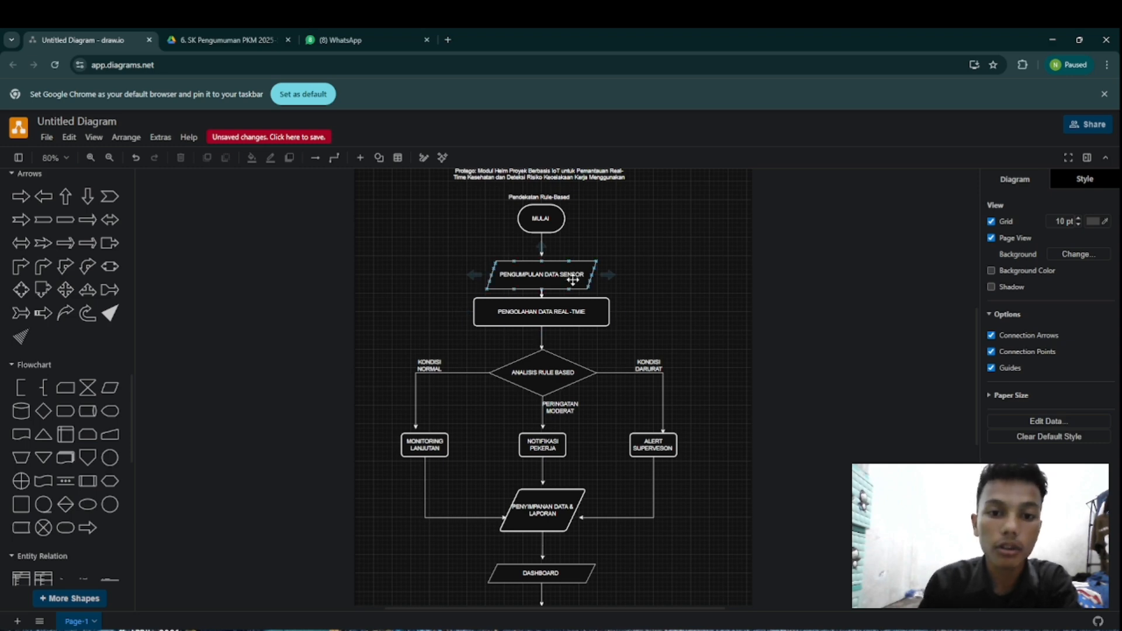
left_click(582, 318)
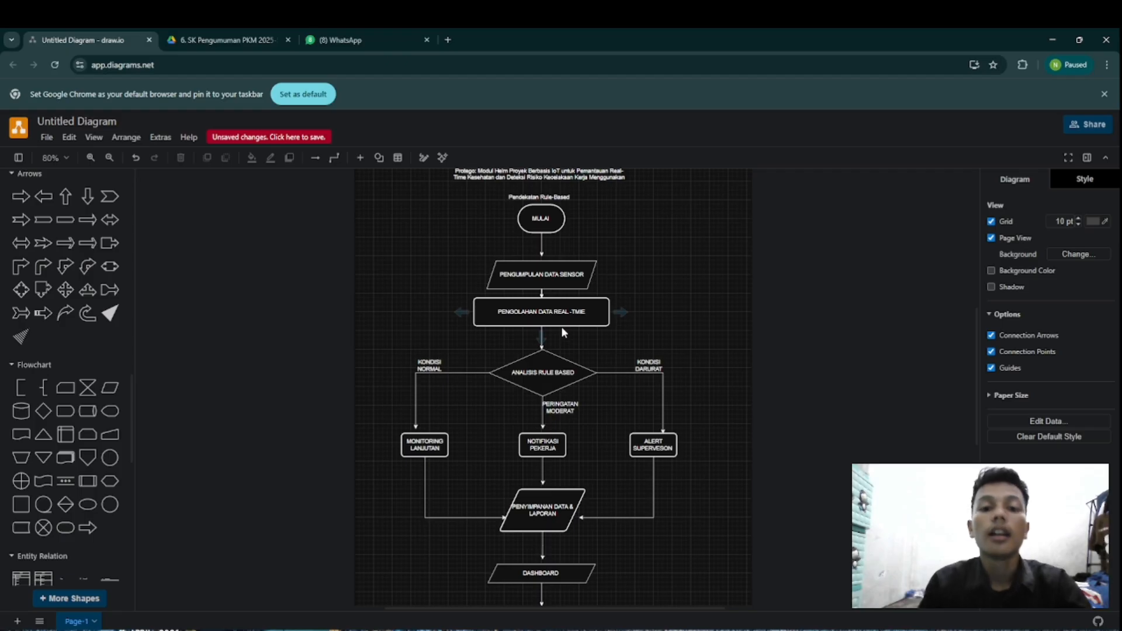
left_click(571, 357)
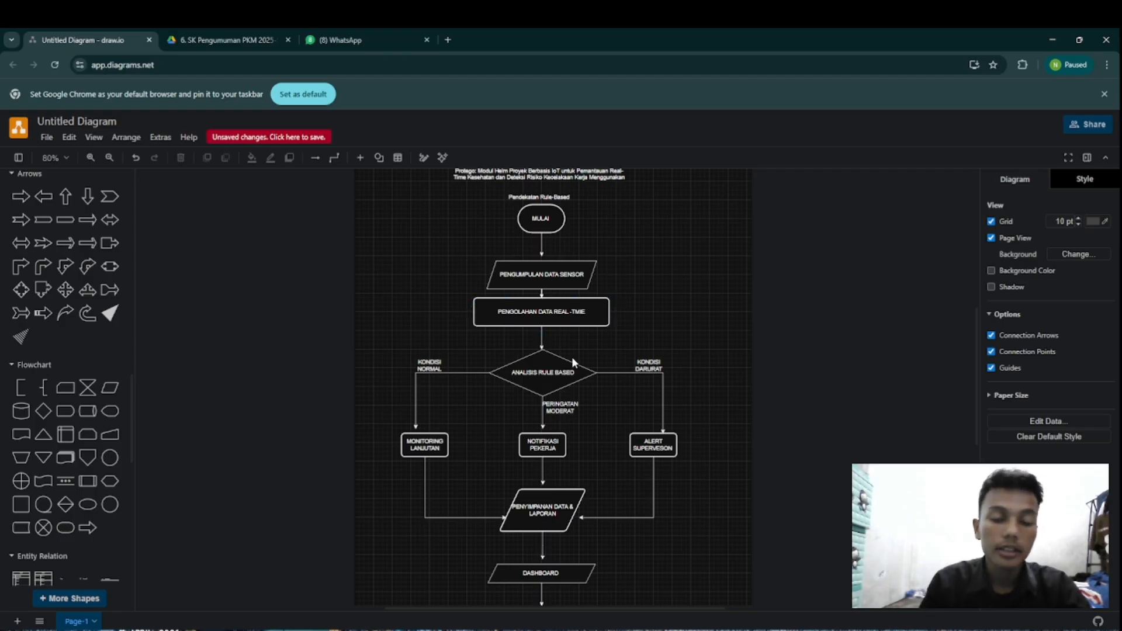
scroll(562, 366, "down", 1)
scroll(562, 365, "down", 2)
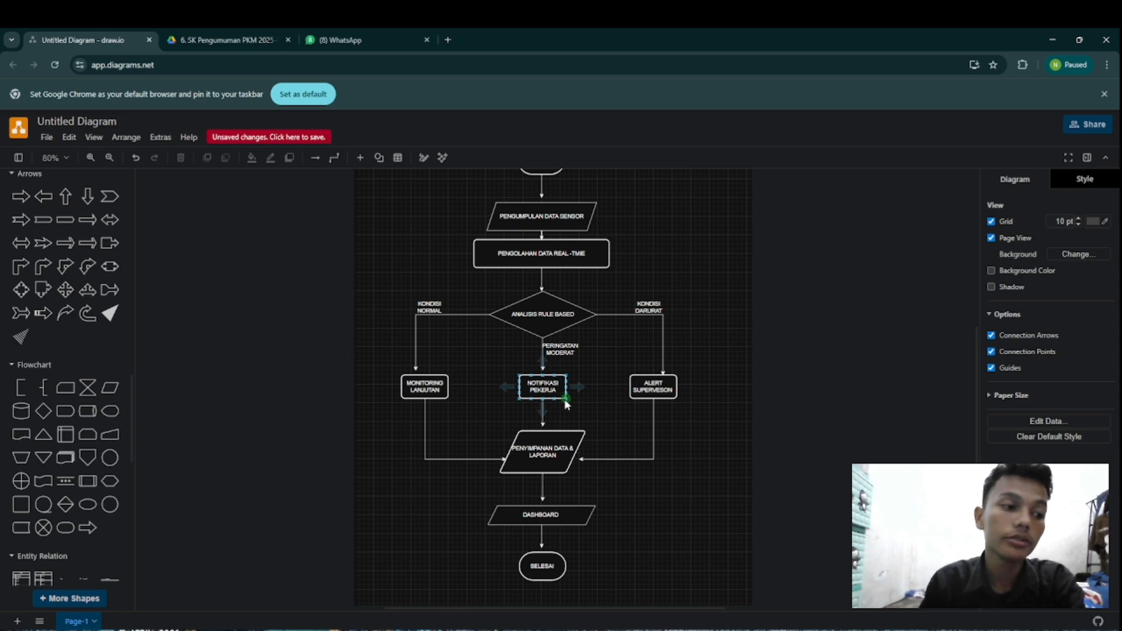
mouse_move(575, 389)
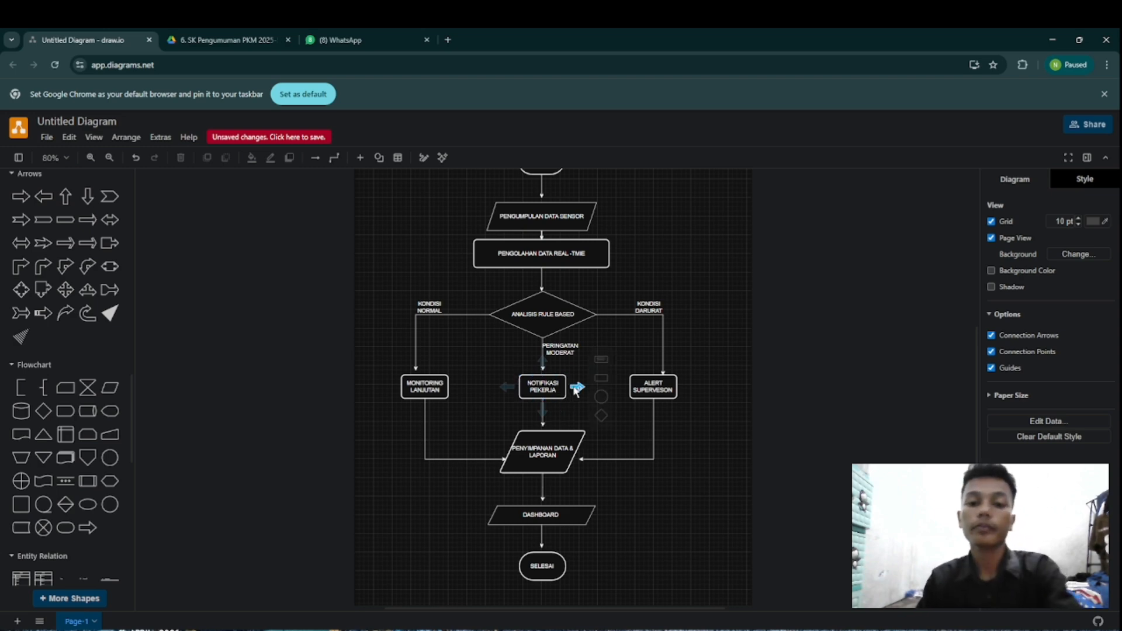
left_click(634, 375)
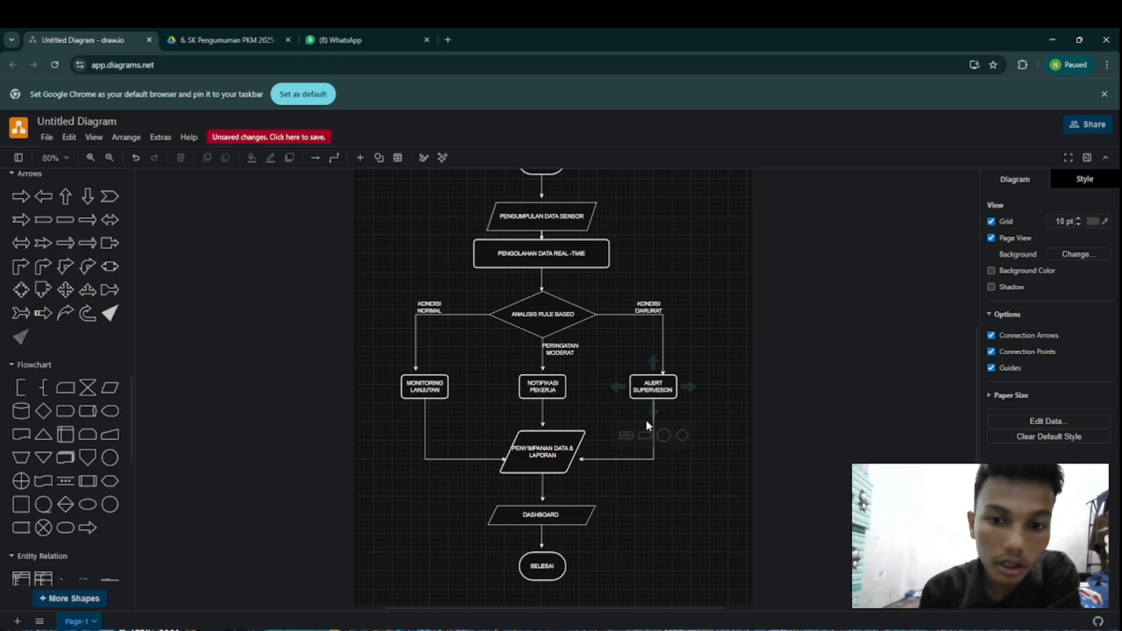
left_click(655, 392)
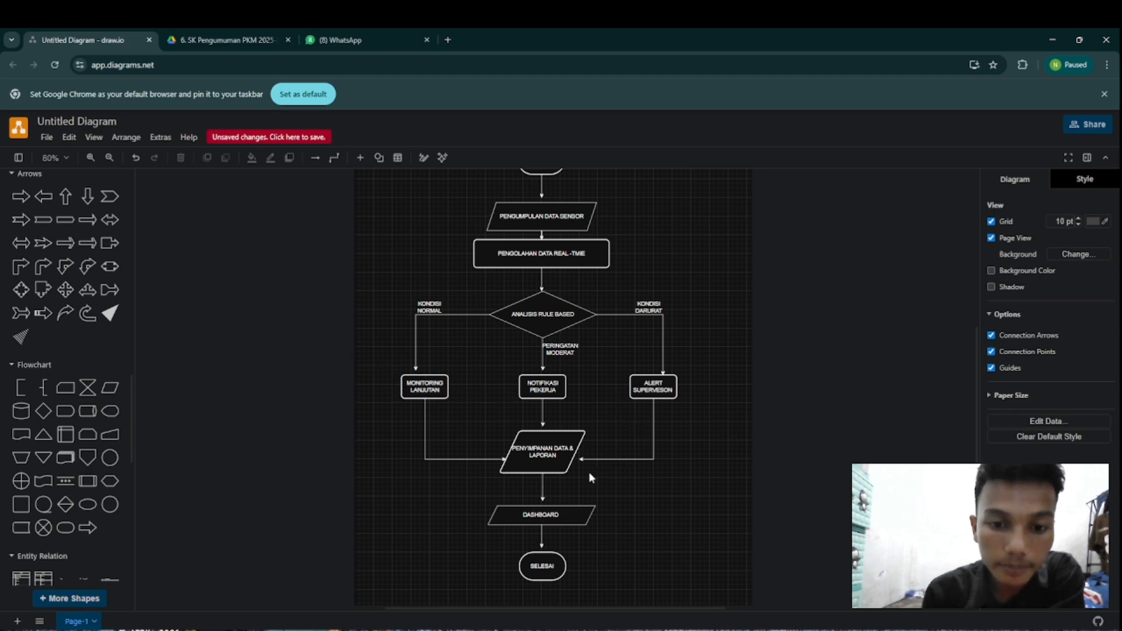
left_click(550, 472)
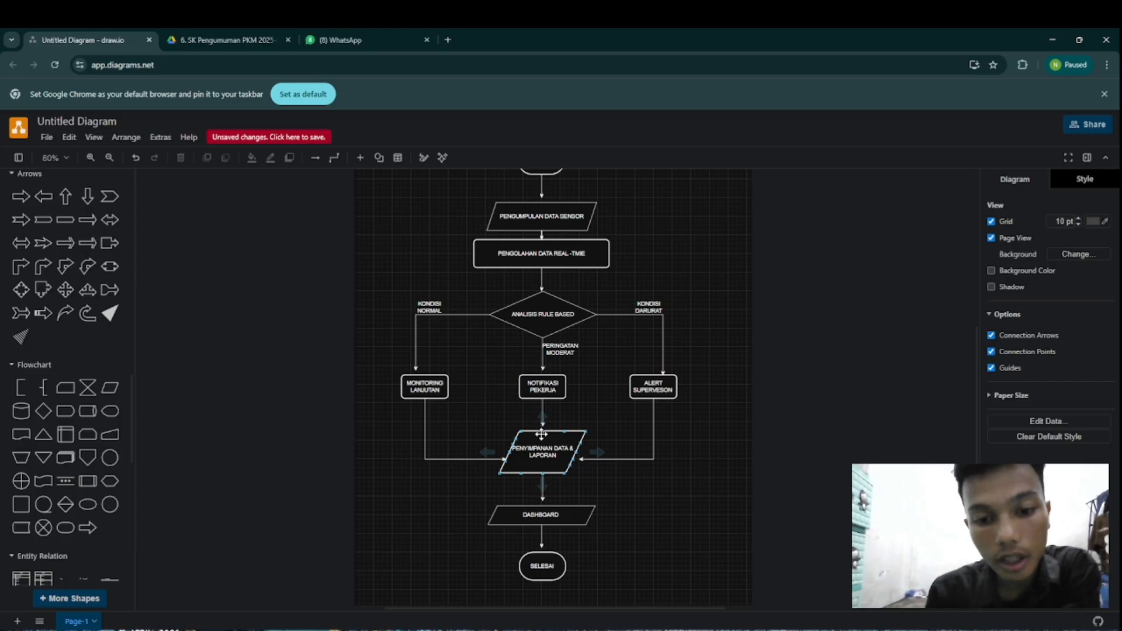
left_click(524, 540)
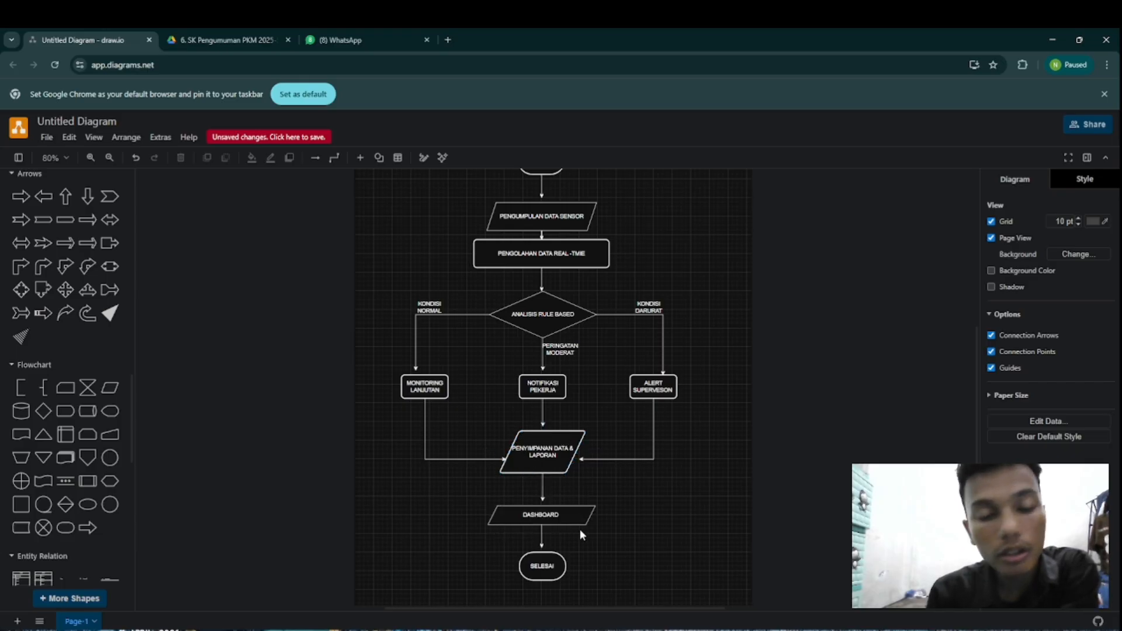
left_click(557, 445)
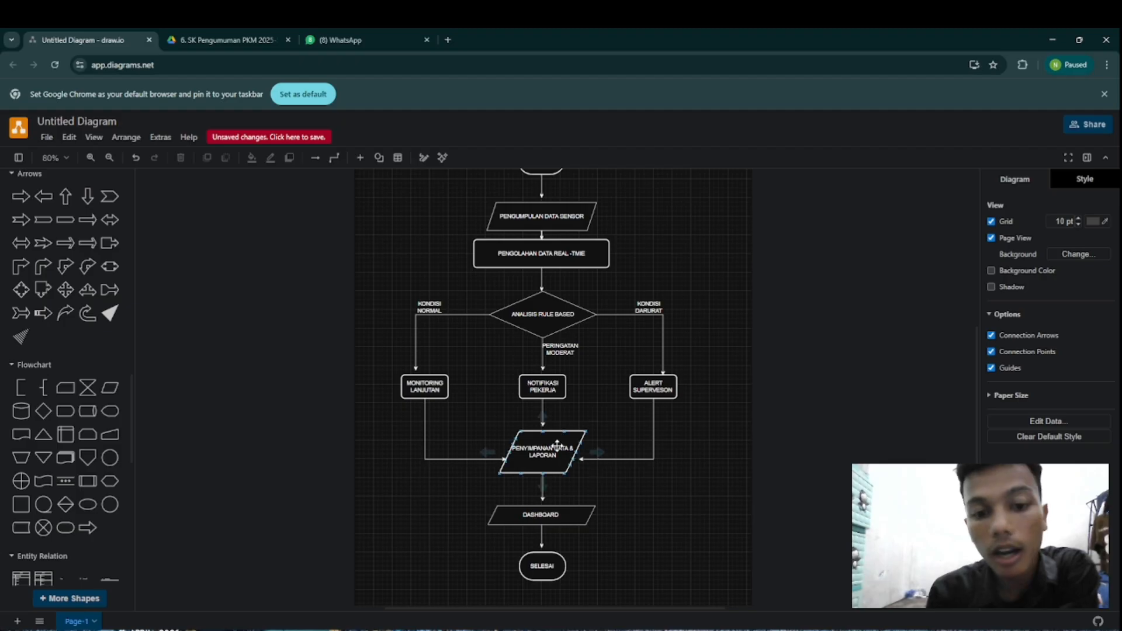
left_click(565, 342)
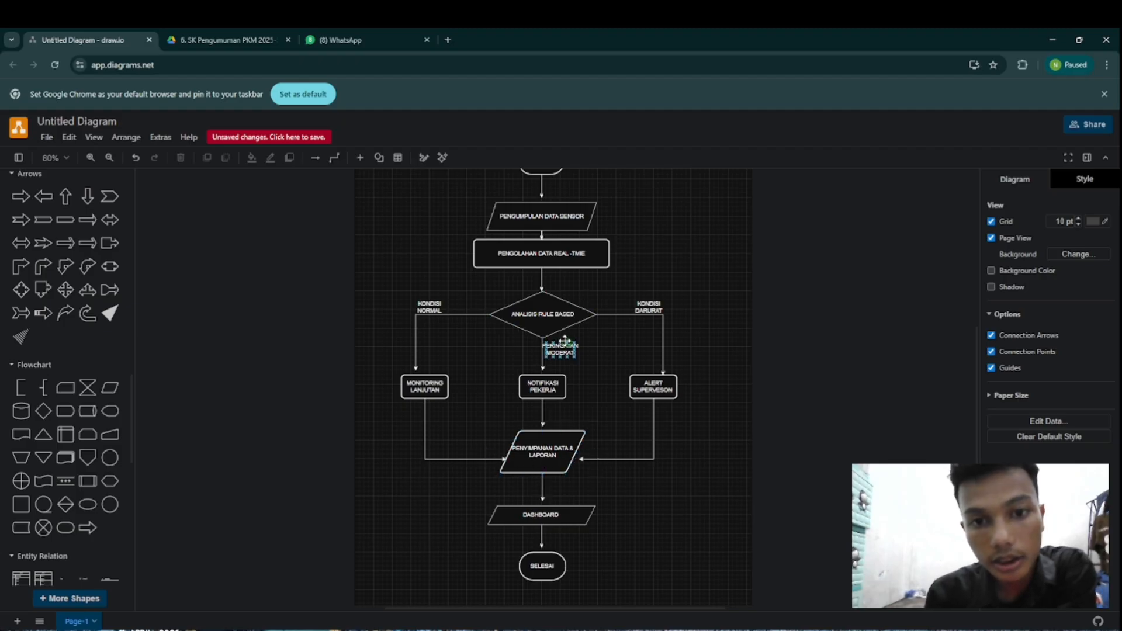
Step: Draw a connector from the right side of DASHBOARD up to beside PENGOLAHAN DATA REAL-TMIE, routing its vertical segment outside ALERT SUPERVESON
left_click(558, 361)
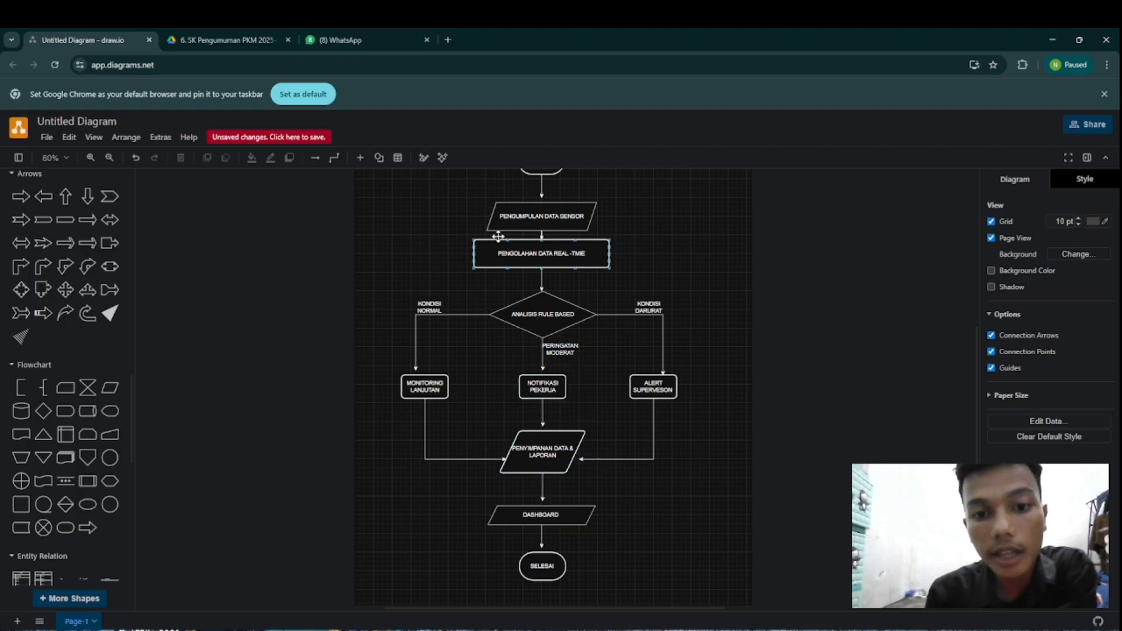
left_click(542, 521)
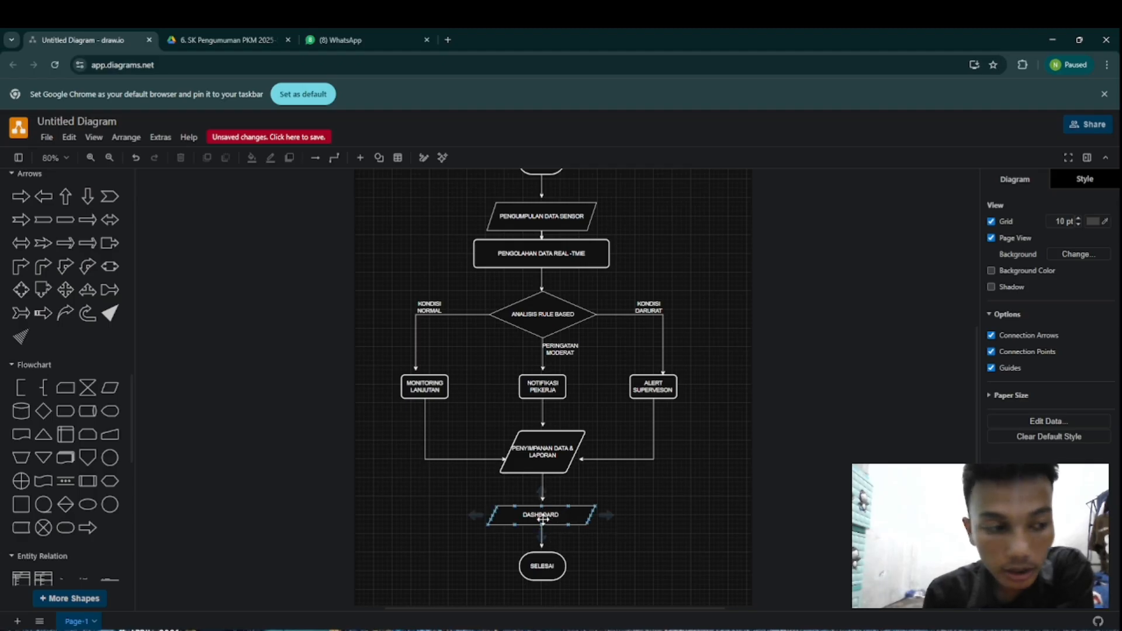
left_click(621, 523)
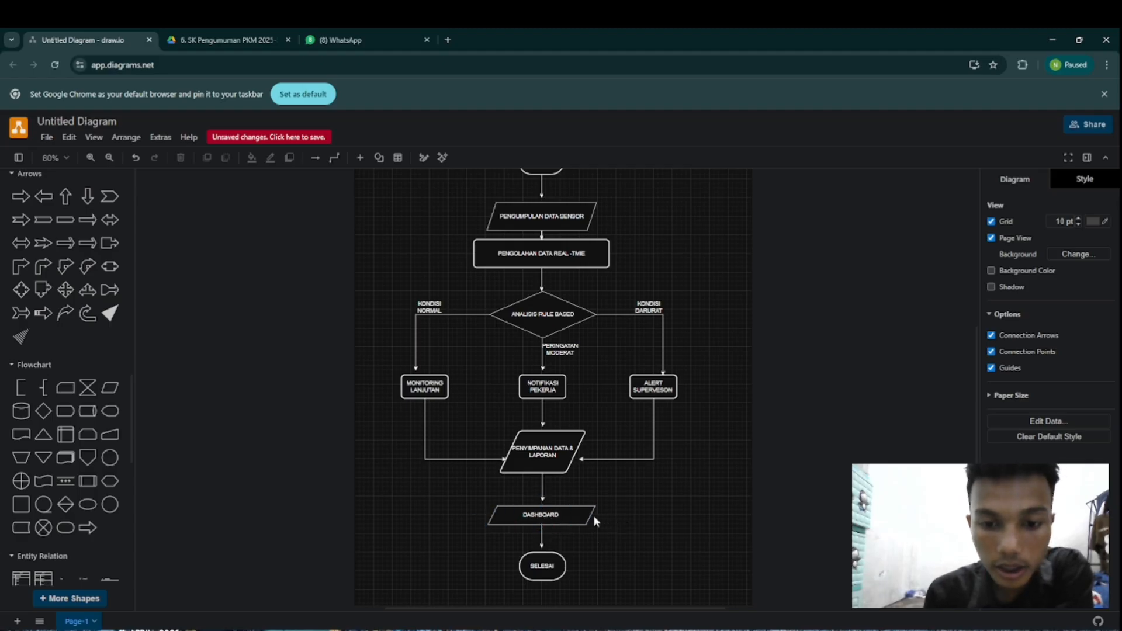
mouse_move(606, 517)
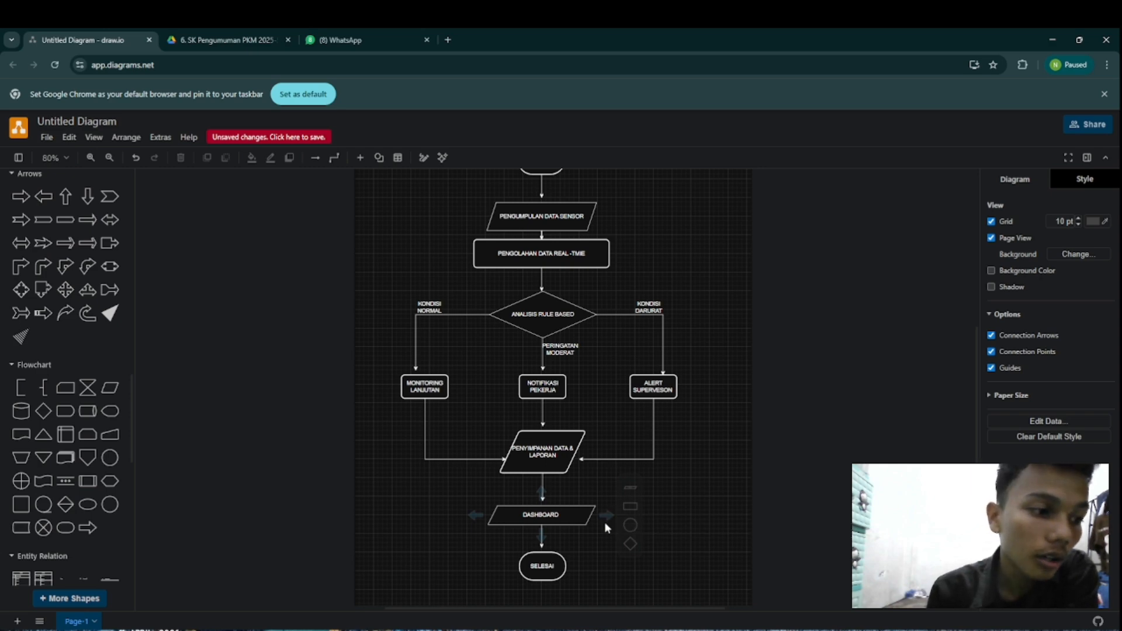
left_click_drag(606, 515, 621, 253)
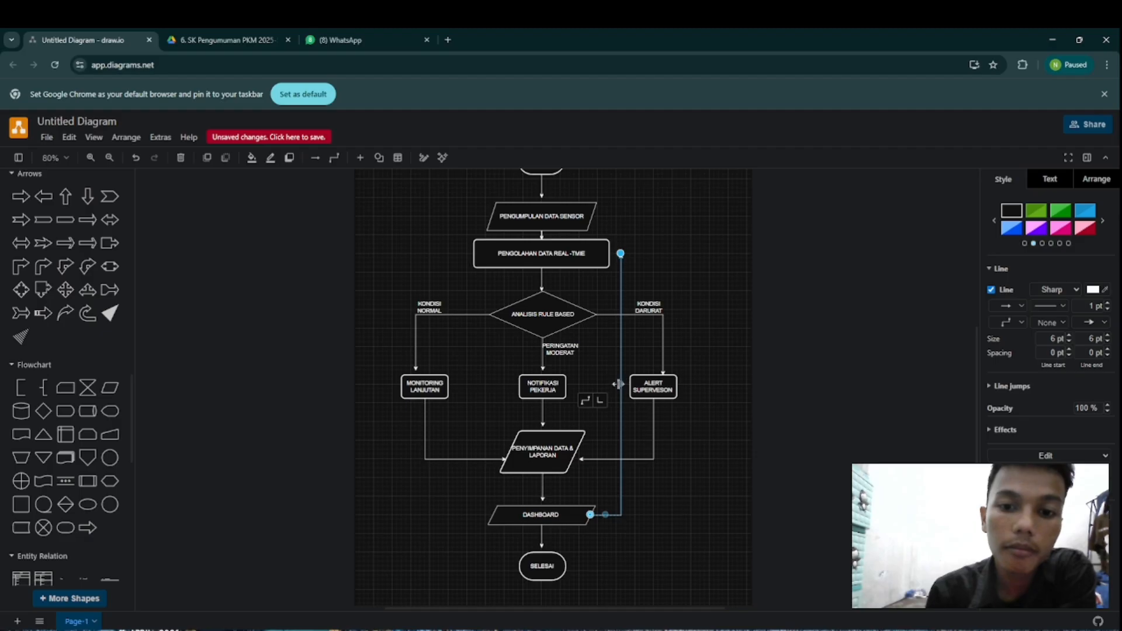
left_click_drag(618, 384, 705, 363)
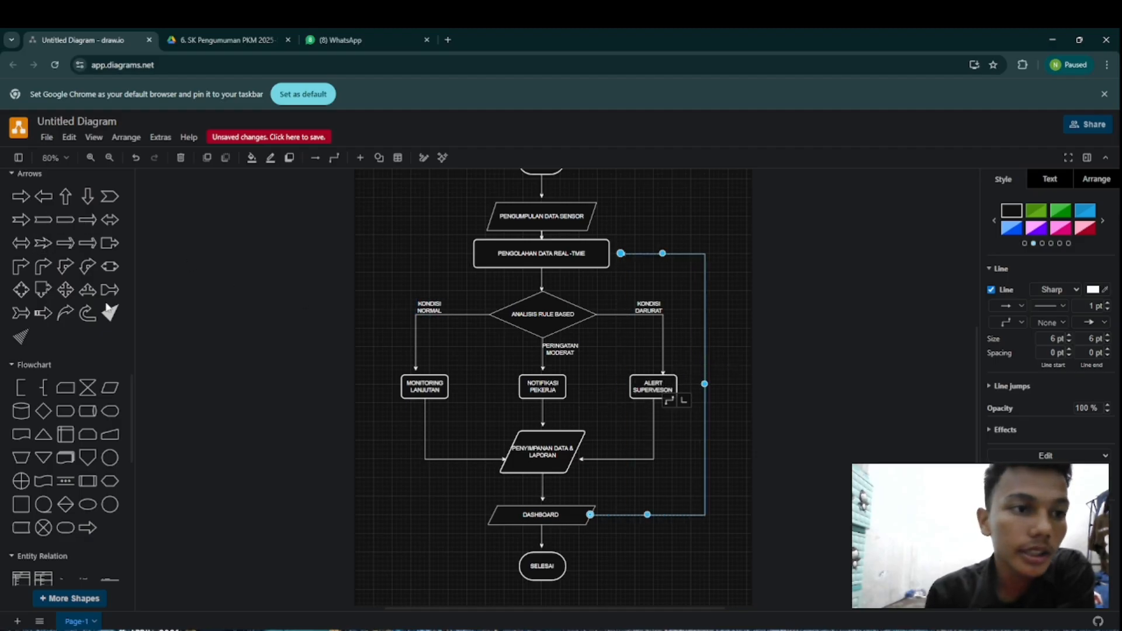
scroll(108, 307, "up", 15)
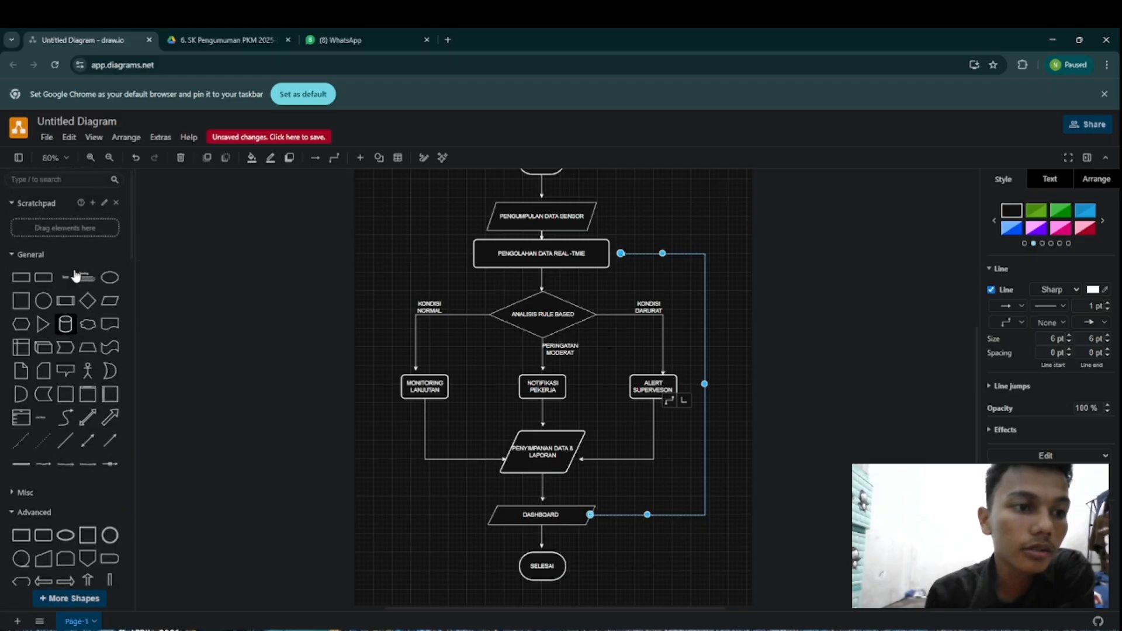
left_click(65, 278)
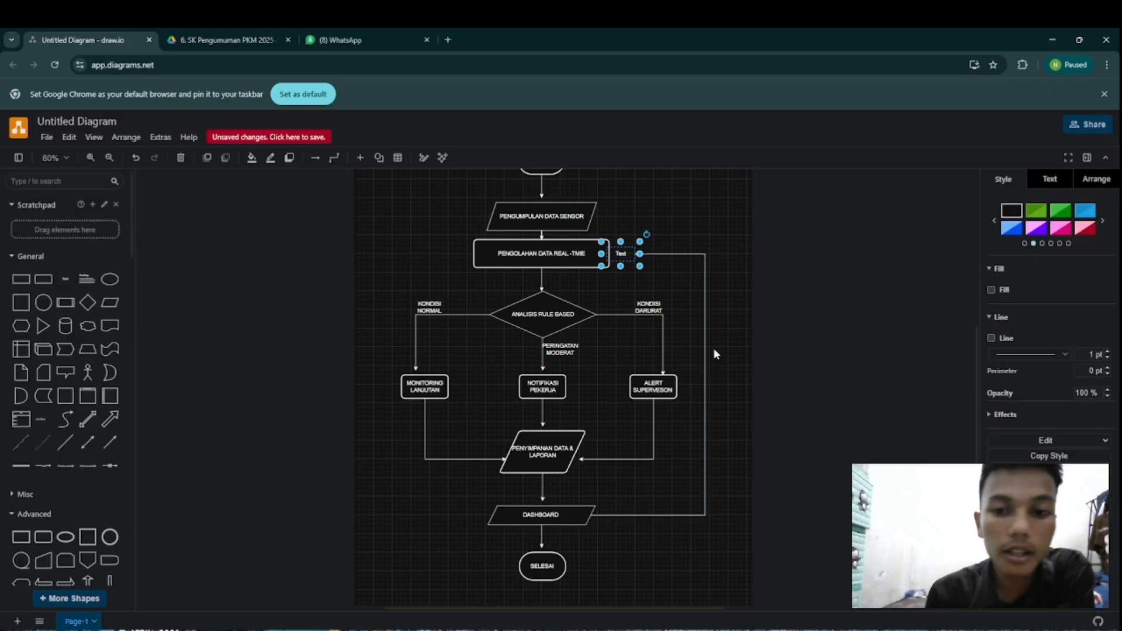
left_click(667, 229)
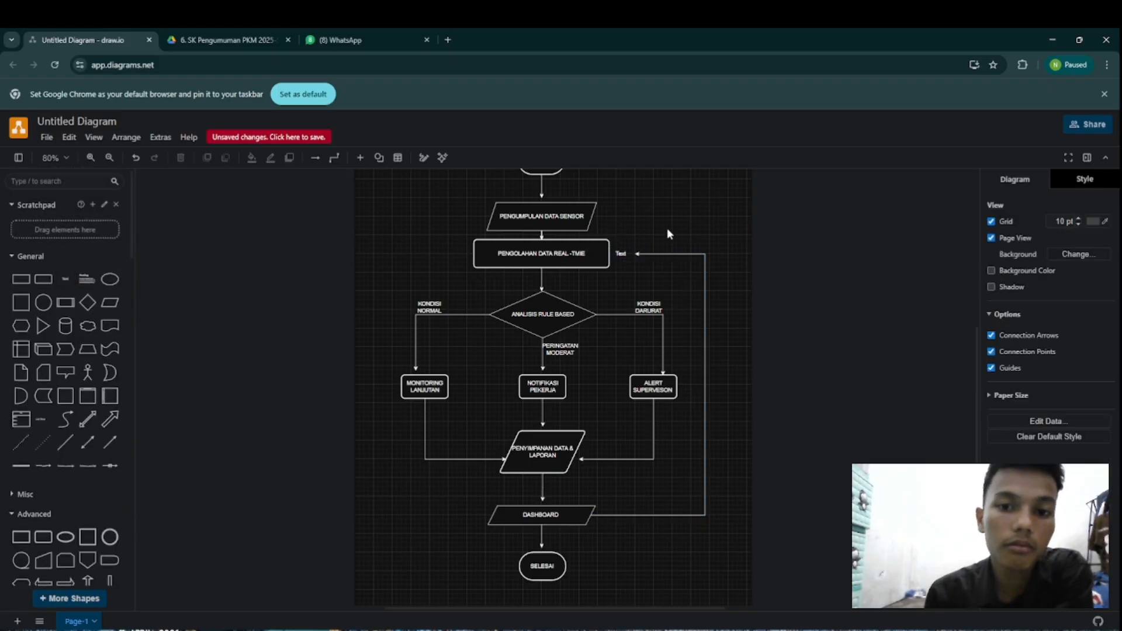
left_click(622, 254)
right_click(623, 255)
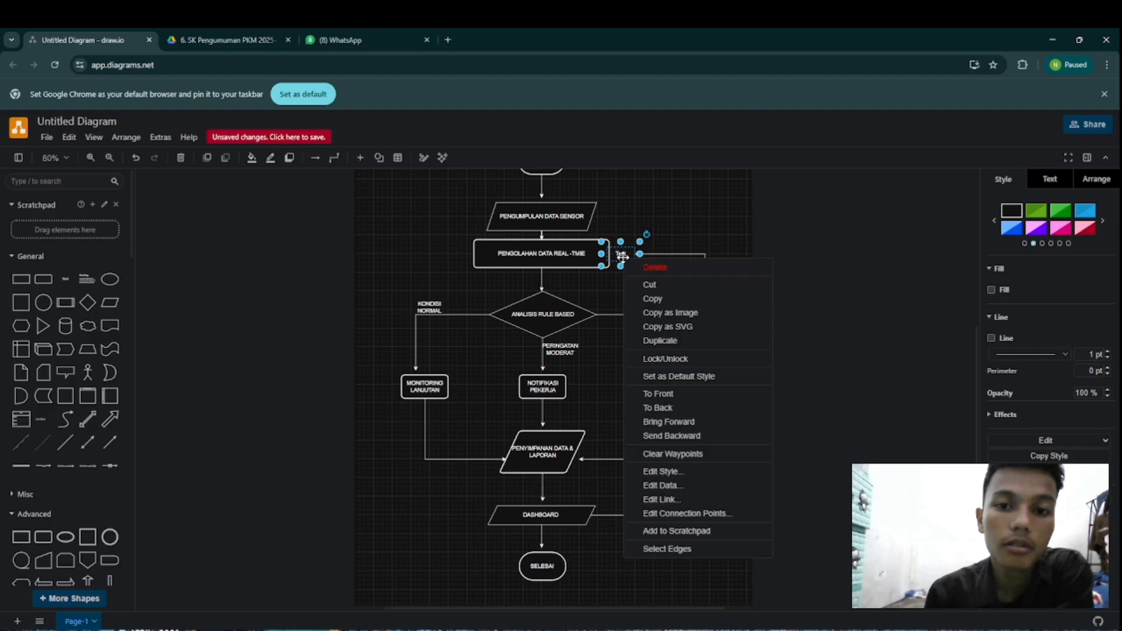
left_click(651, 270)
Step: Extend the feedback connector's arrowhead to the right edge of the PENGOLAHAN DATA REAL-TMIE box
left_click(638, 257)
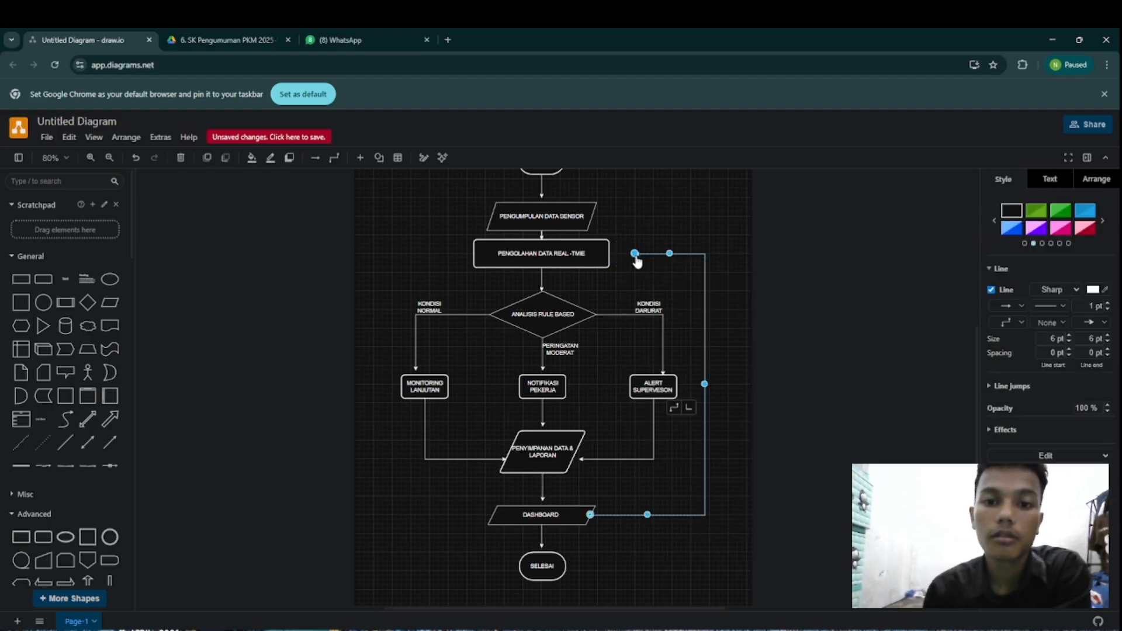
left_click_drag(629, 258, 611, 255)
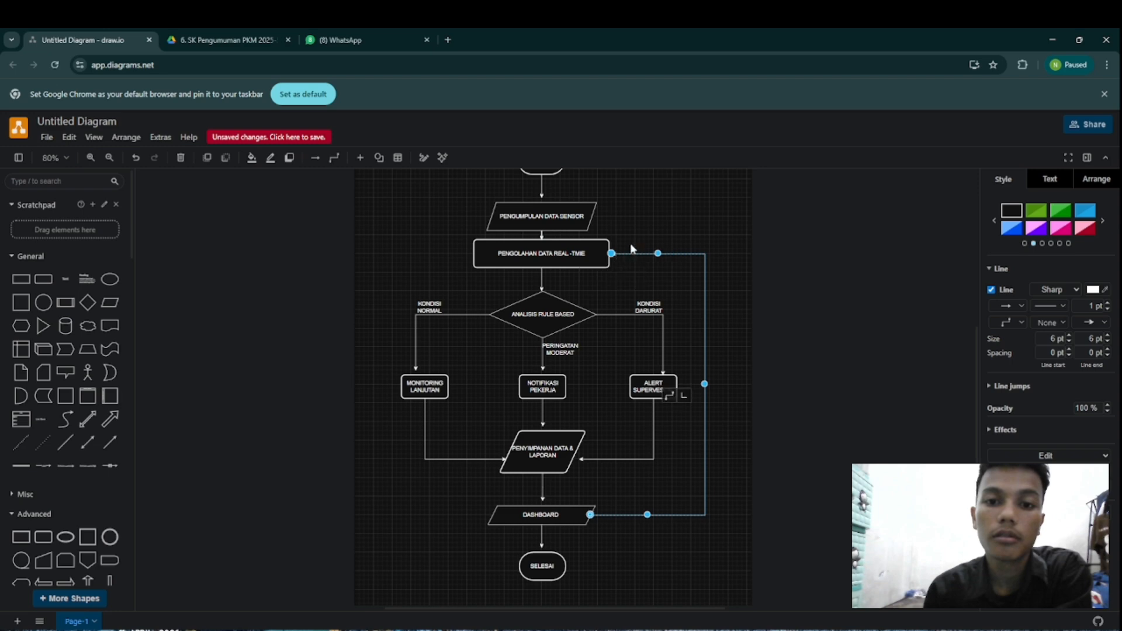
left_click(675, 222)
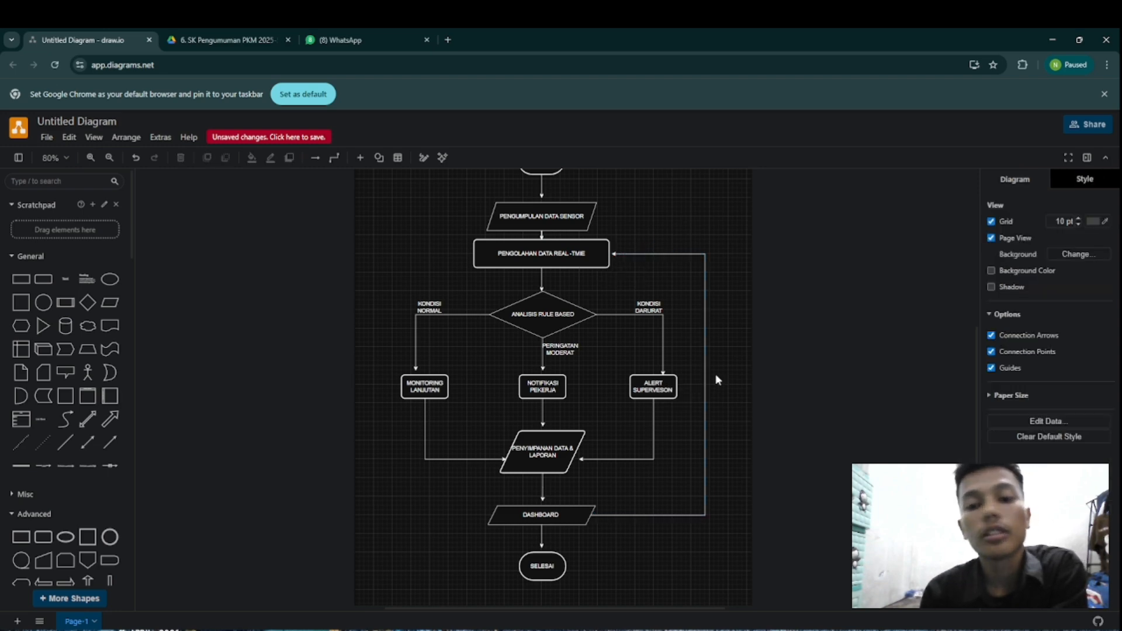
Step: Add a two-line text label MONITORING LANJURAN just right of the feedback connector's vertical segment
left_click(65, 281)
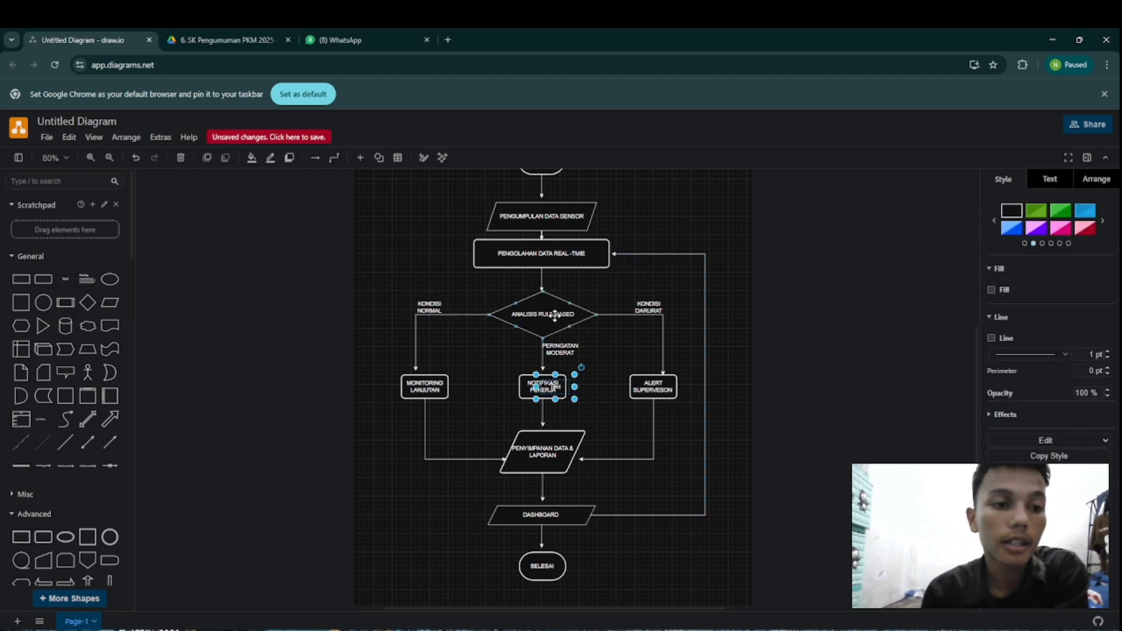
left_click_drag(548, 390, 718, 359)
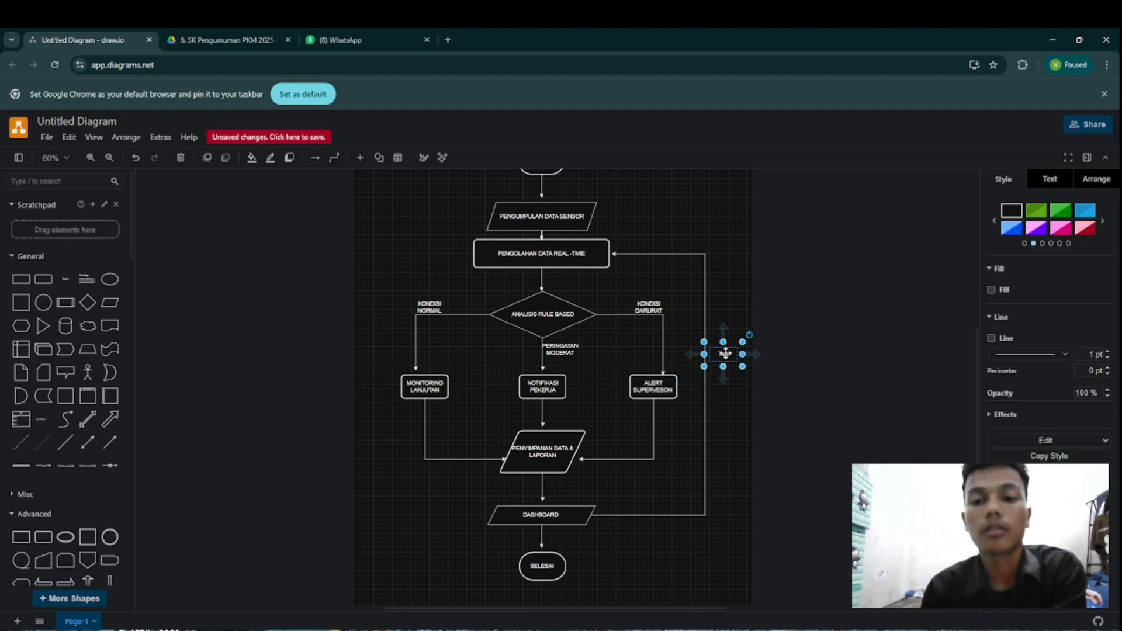
double_click(725, 353)
type("MO")
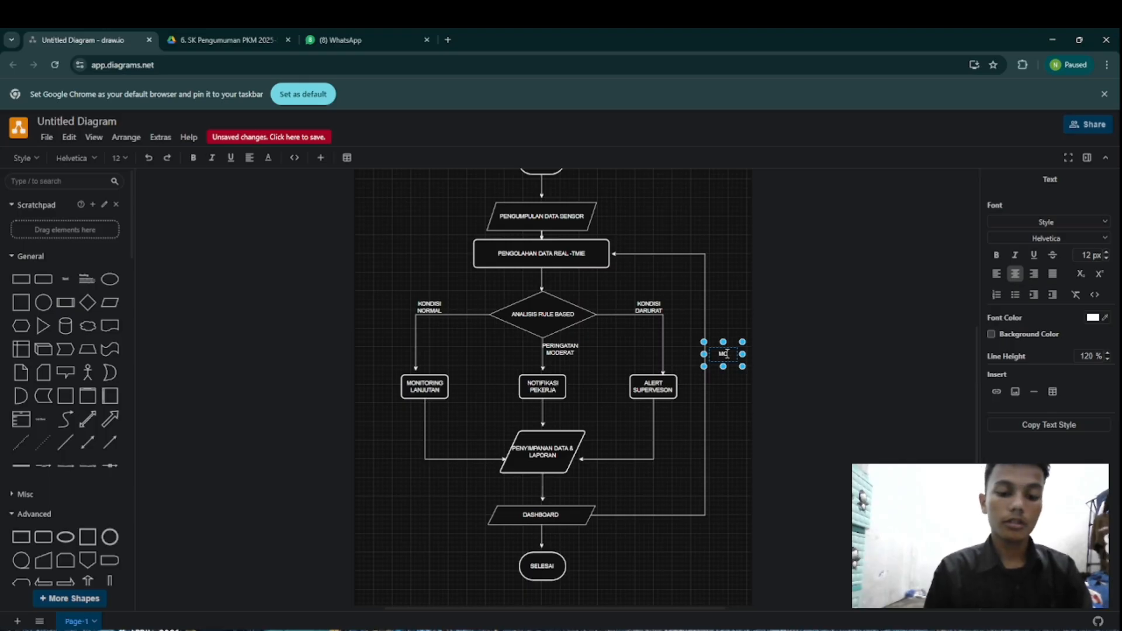
type("DITO")
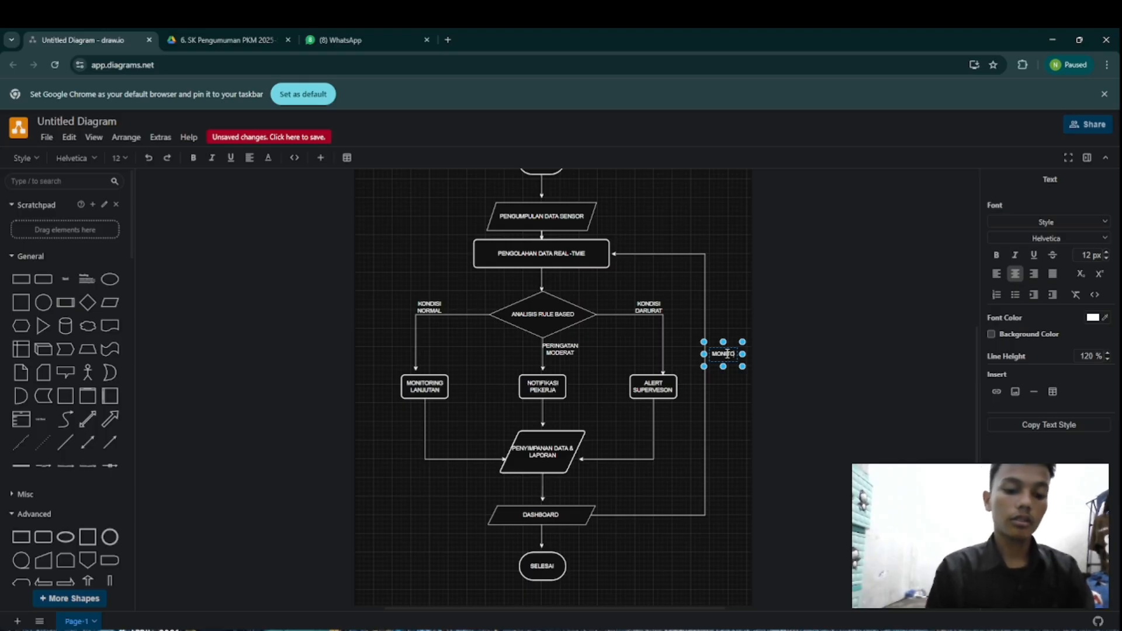
type("RI")
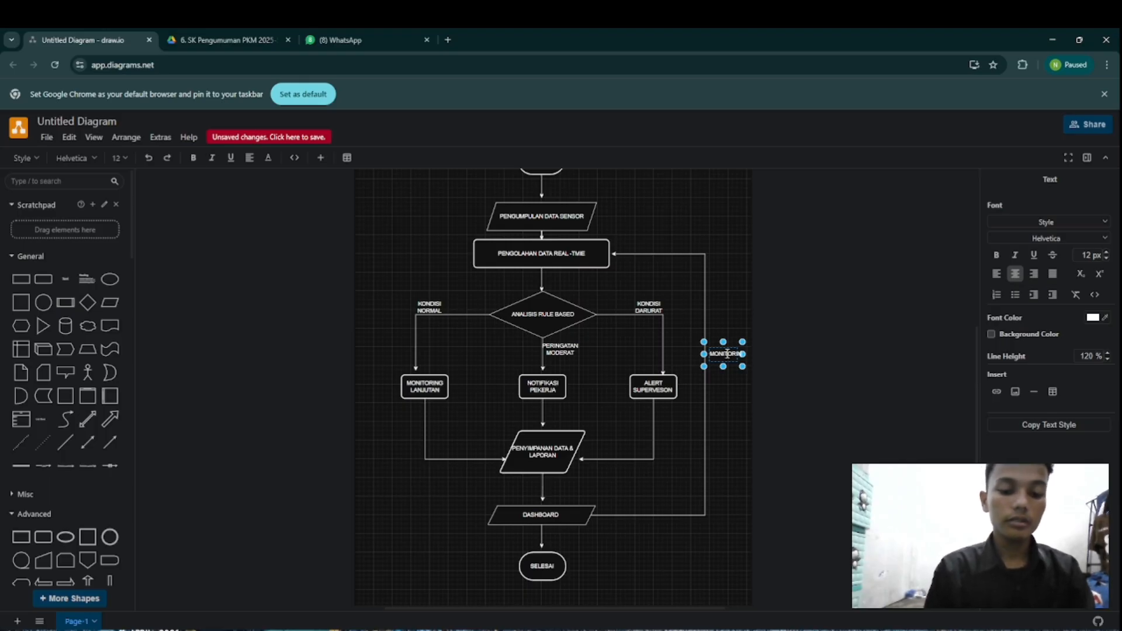
type("NG")
key("Return")
type("LANJU")
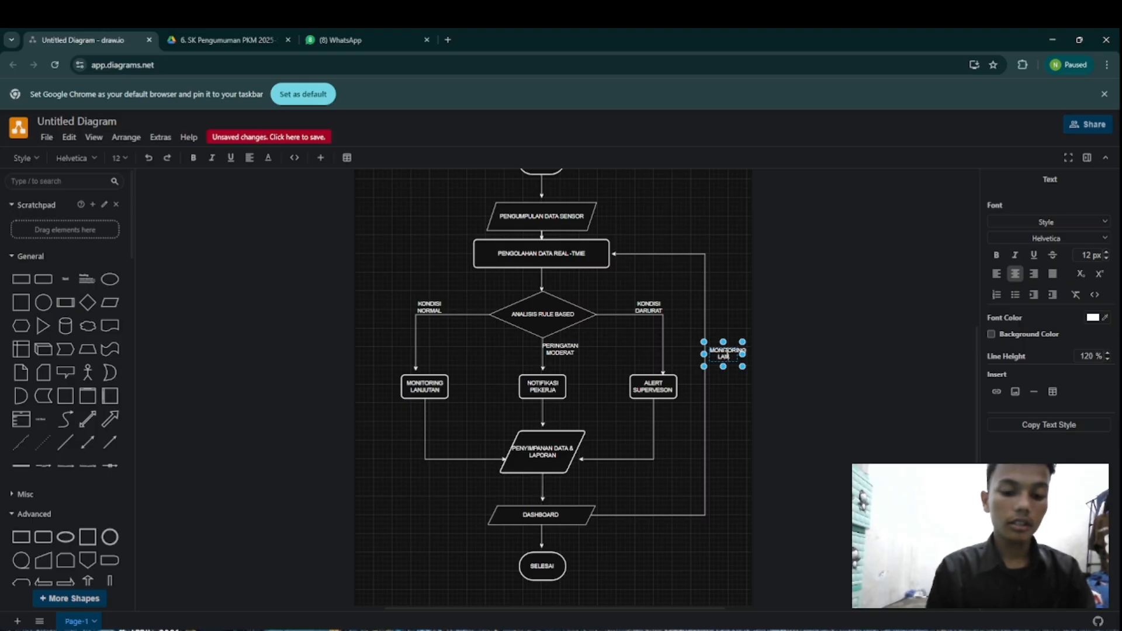
type("TAN")
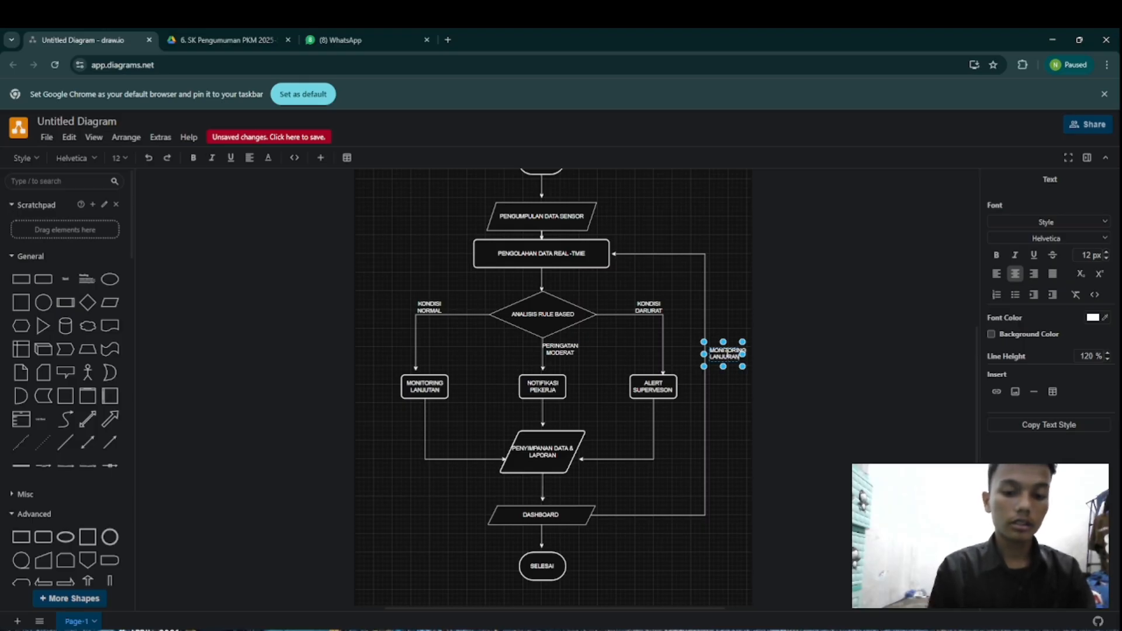
left_click(740, 300)
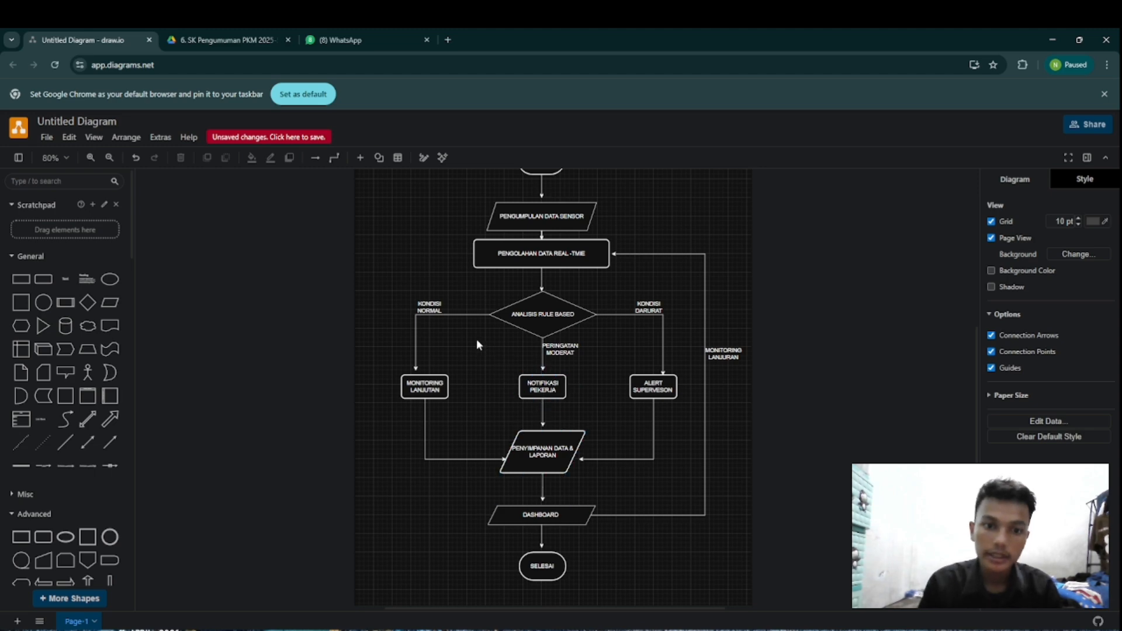
Step: Review the finished flowchart from the title and MULAI to SELESAI, including the labelled feedback arrow from DASHBOARD to PENGOLAHAN DATA REAL-TMIE
scroll(601, 210, "up", 4)
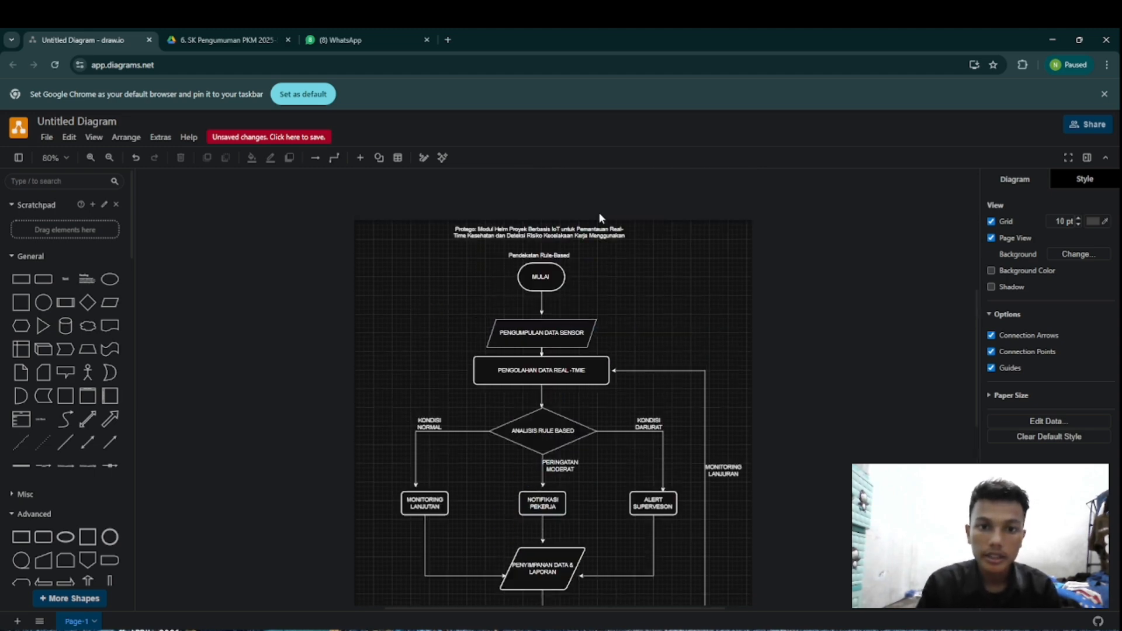
scroll(543, 321, "down", 5)
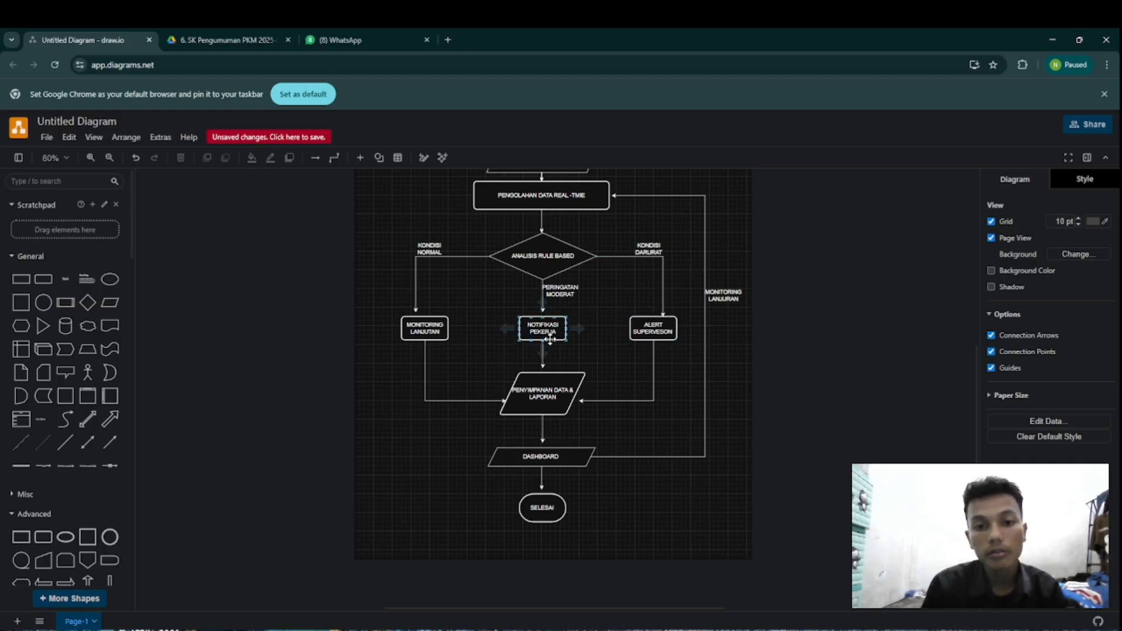
left_click(570, 448)
left_click(604, 477)
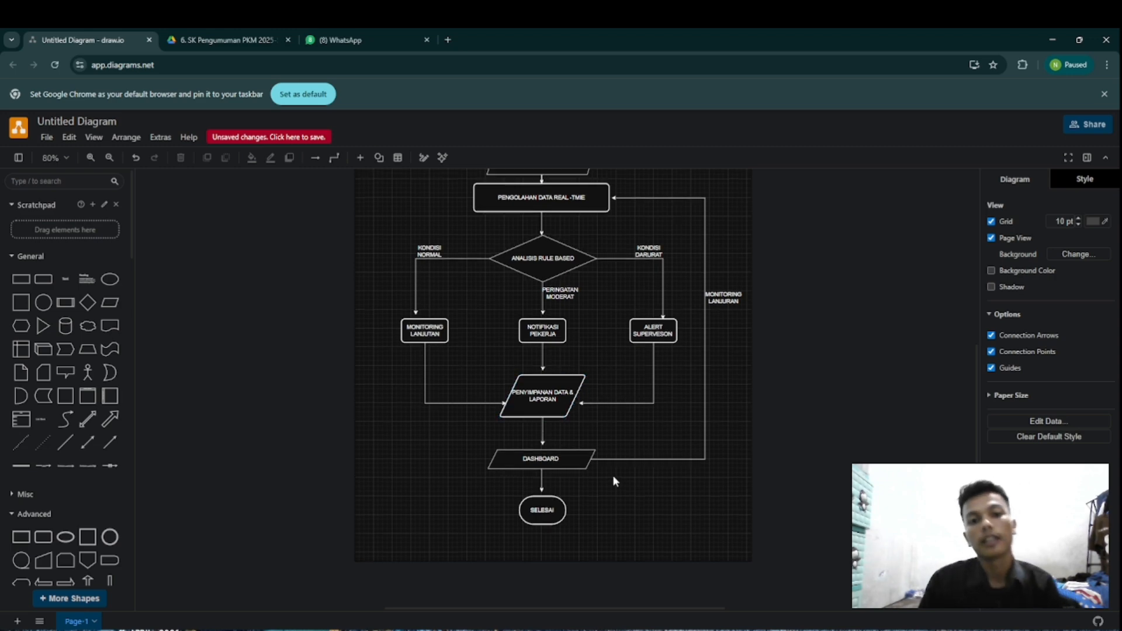
scroll(612, 475, "up", 3)
scroll(616, 479, "up", 3)
scroll(611, 482, "down", 3)
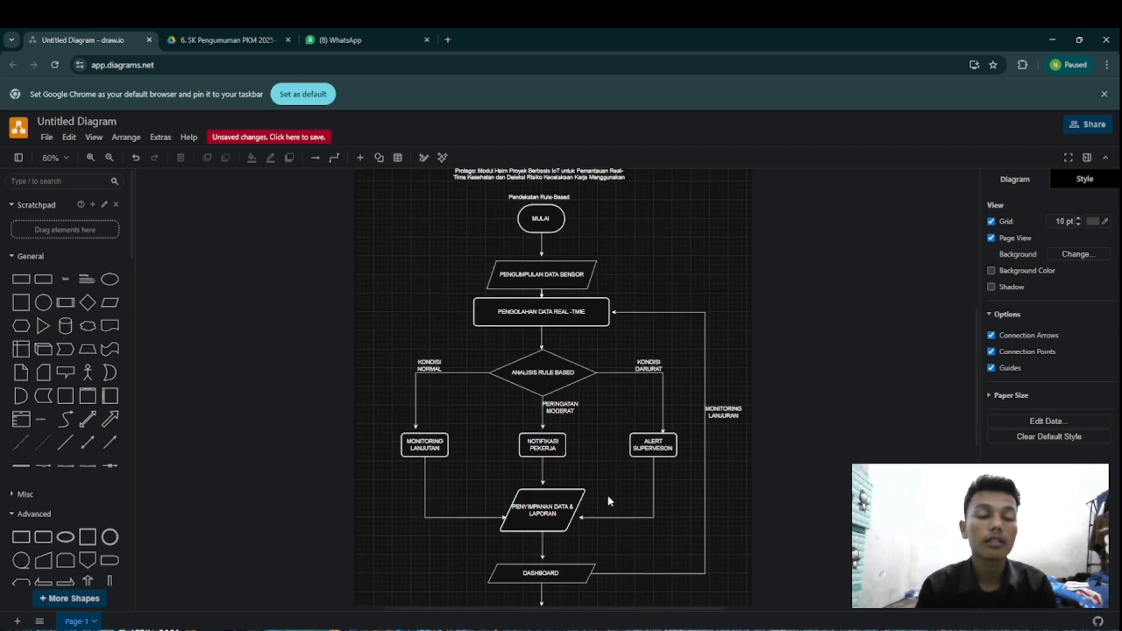
scroll(608, 497, "up", 2)
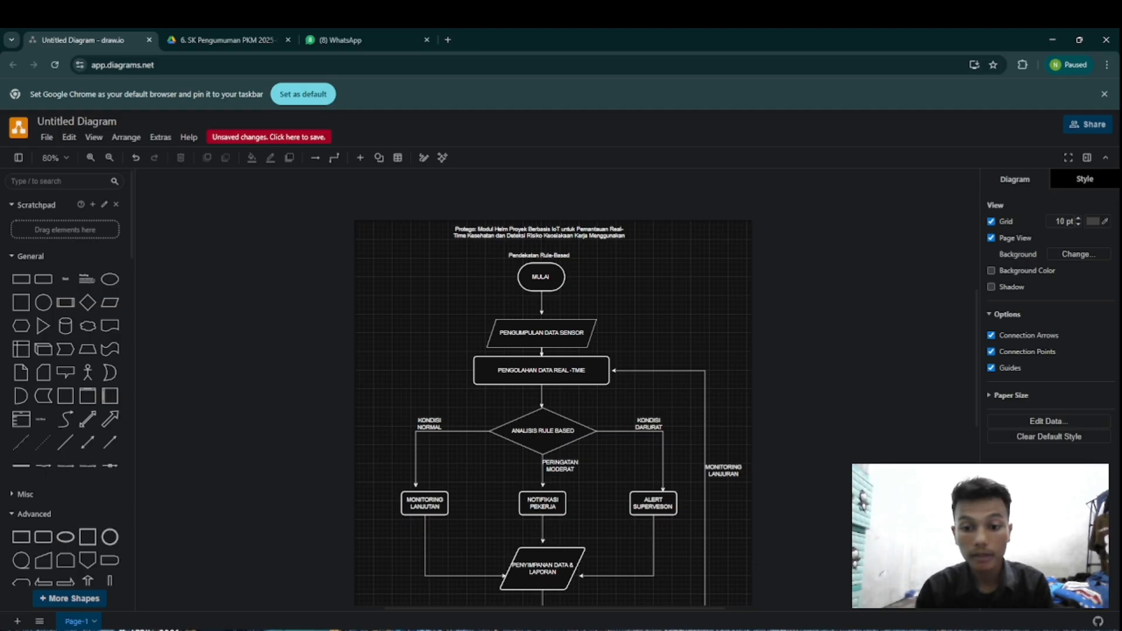
mouse_move(754, 629)
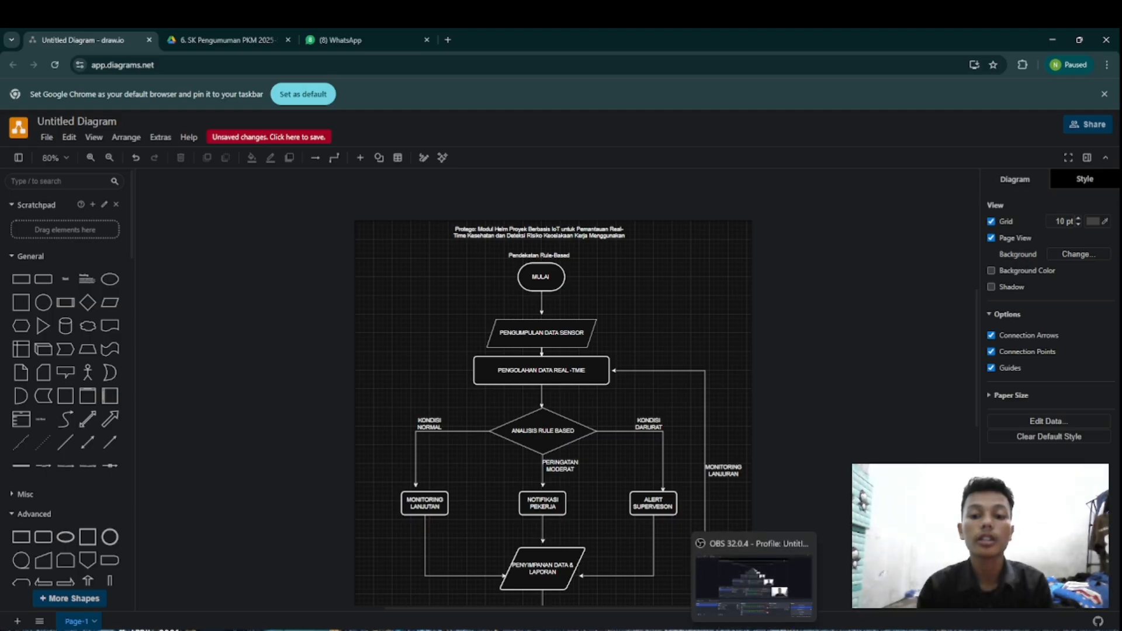